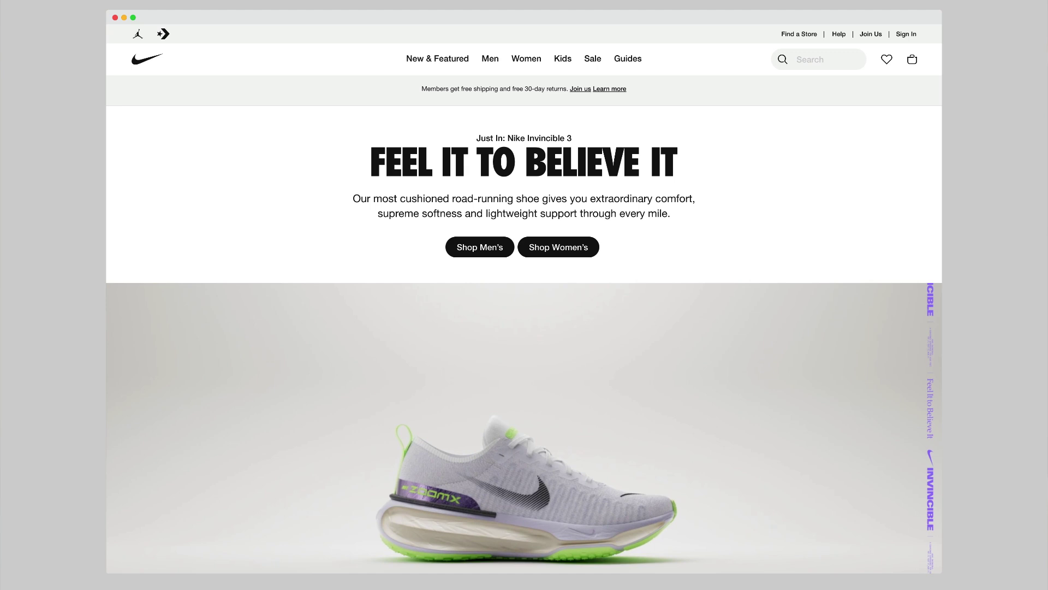
# Step: Place the fresh WordPress site beside the nike.com homepage in split view
pyautogui.click(332, 288)
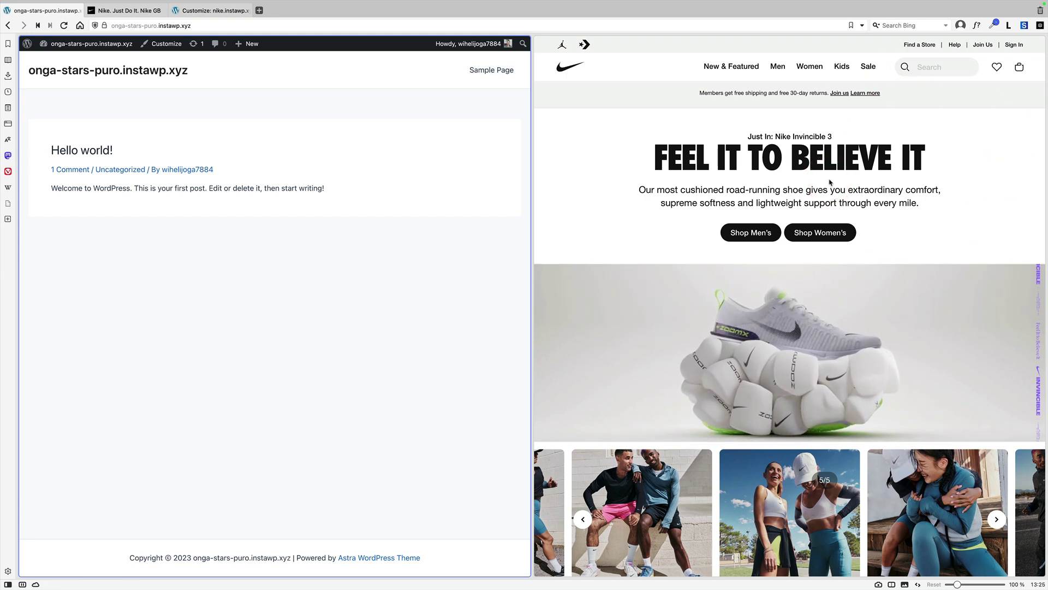
# Step: Create and publish a new page titled 'New & featured'
pyautogui.click(63, 58)
pyautogui.moveTo(736, 72)
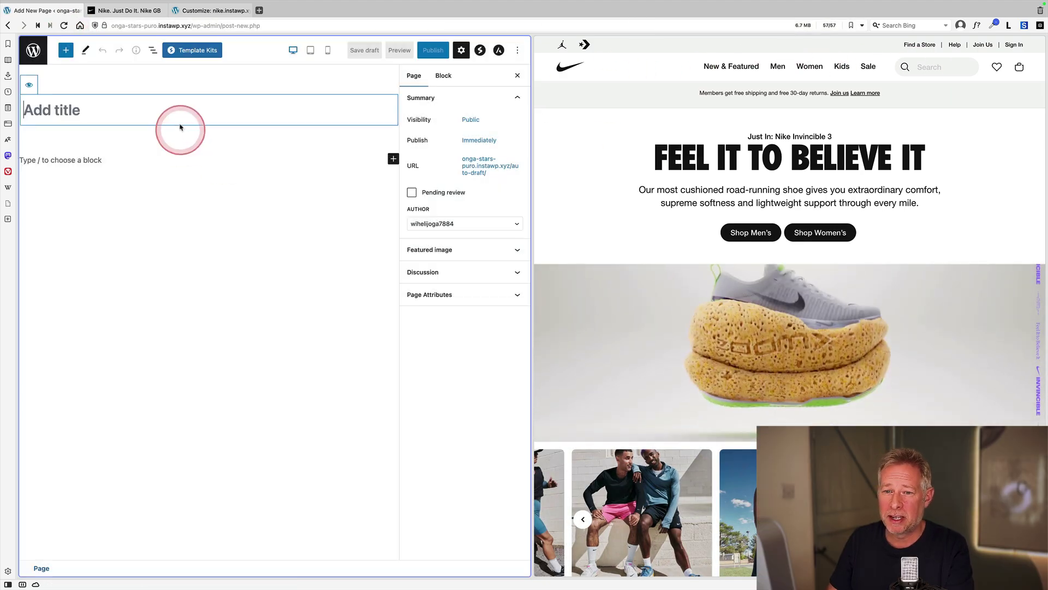
pyautogui.click(178, 115)
pyautogui.write('New & f')
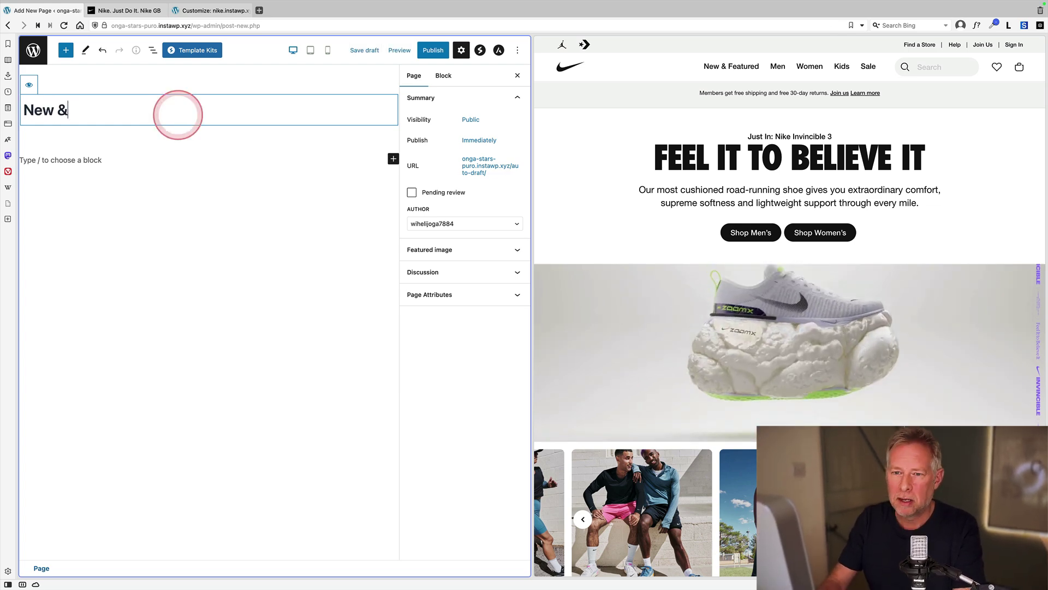
pyautogui.write('eatured')
pyautogui.click(433, 49)
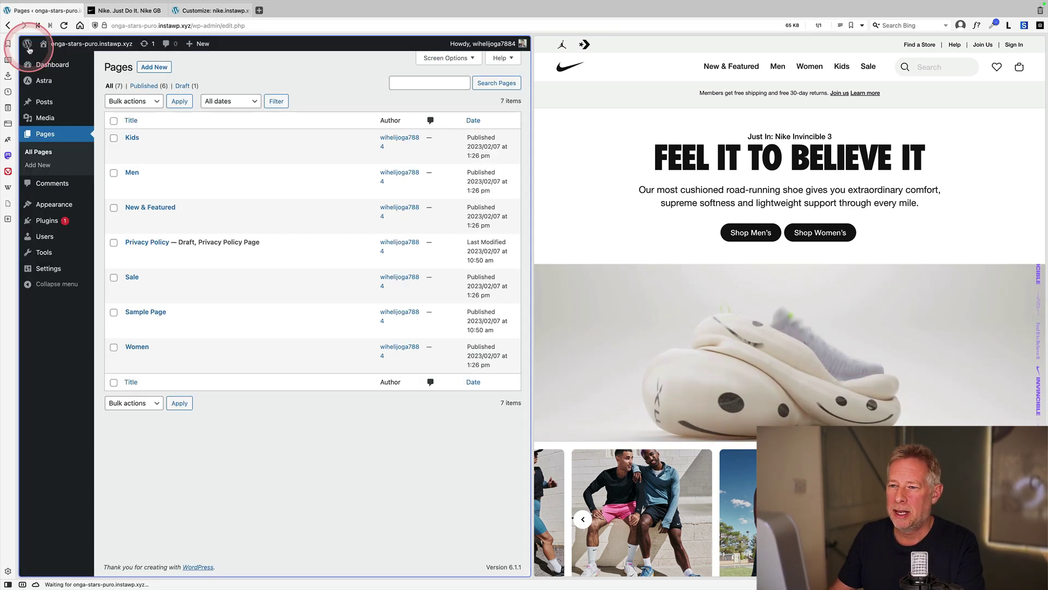
# Step: Create a new menu named 'main' in the menu editor
pyautogui.moveTo(74, 213)
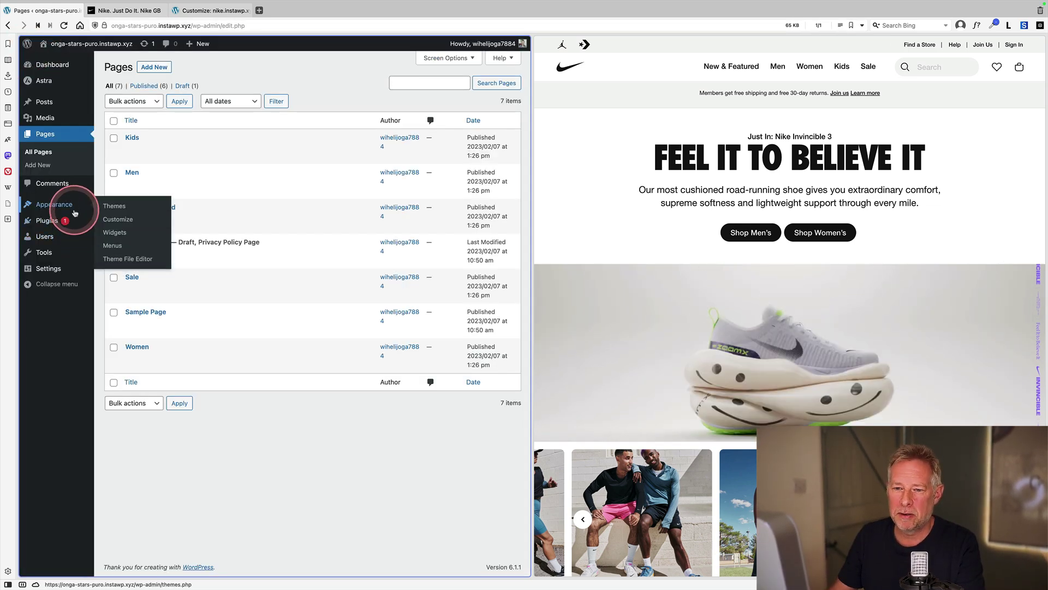
pyautogui.click(122, 242)
pyautogui.click(303, 176)
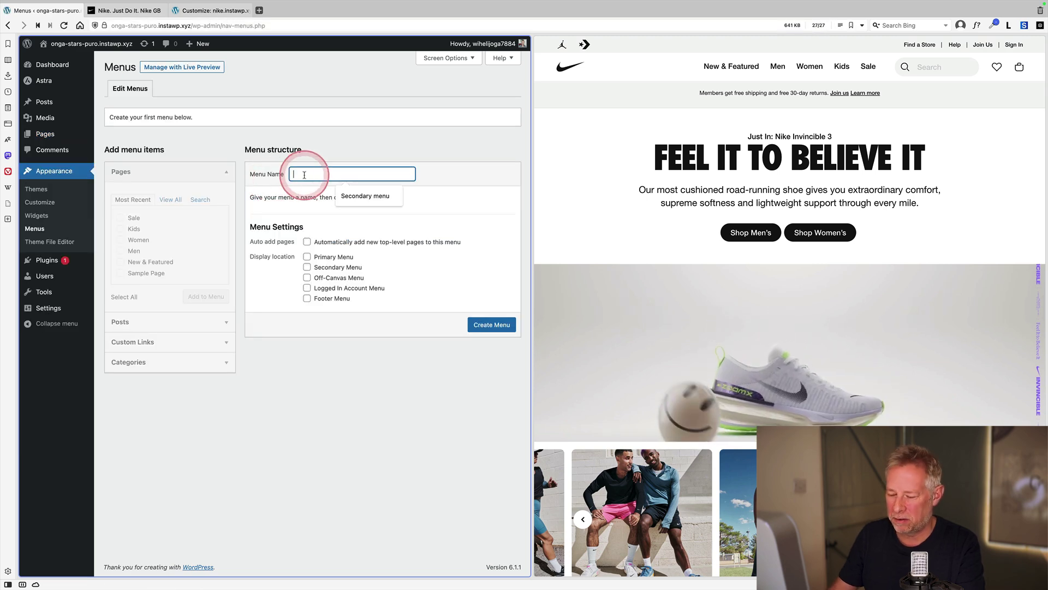
pyautogui.write('main menu')
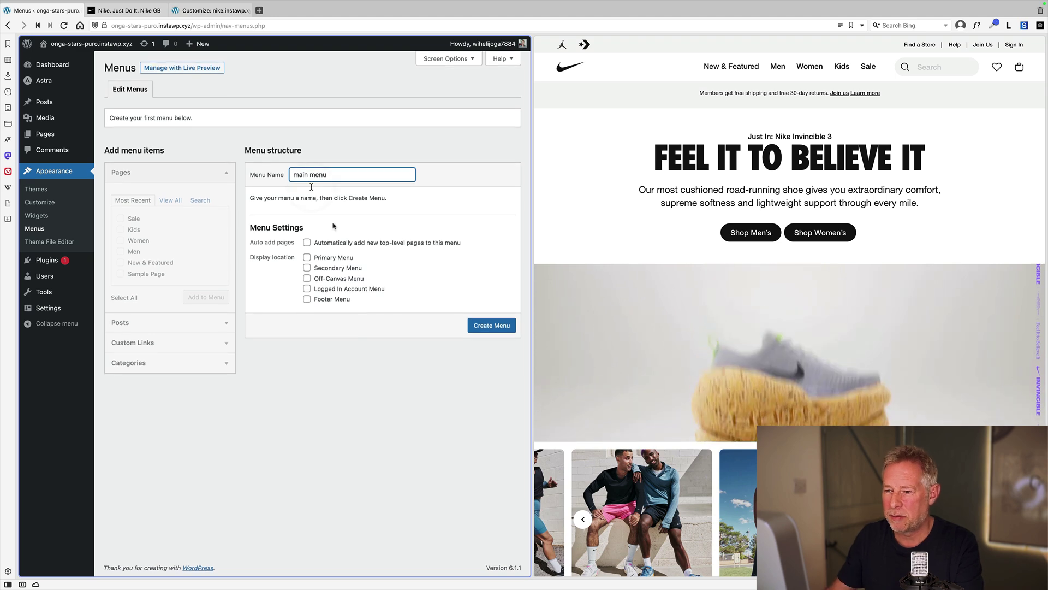
pyautogui.click(481, 322)
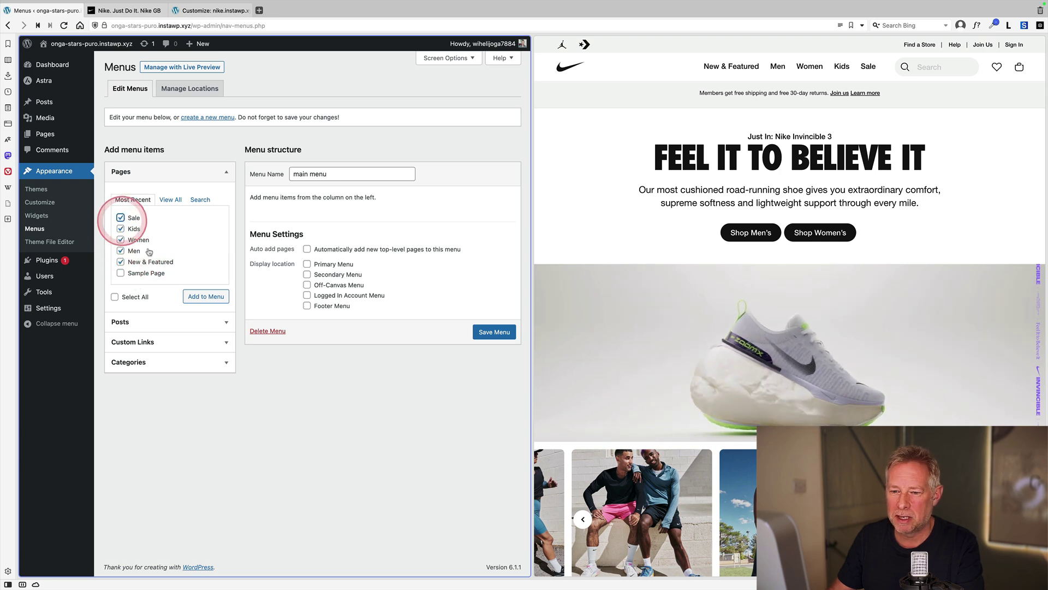
# Step: Add the pages in order New & Featured, Men, Women with Kids nested, enable Off-Canvas, and save
pyautogui.click(206, 296)
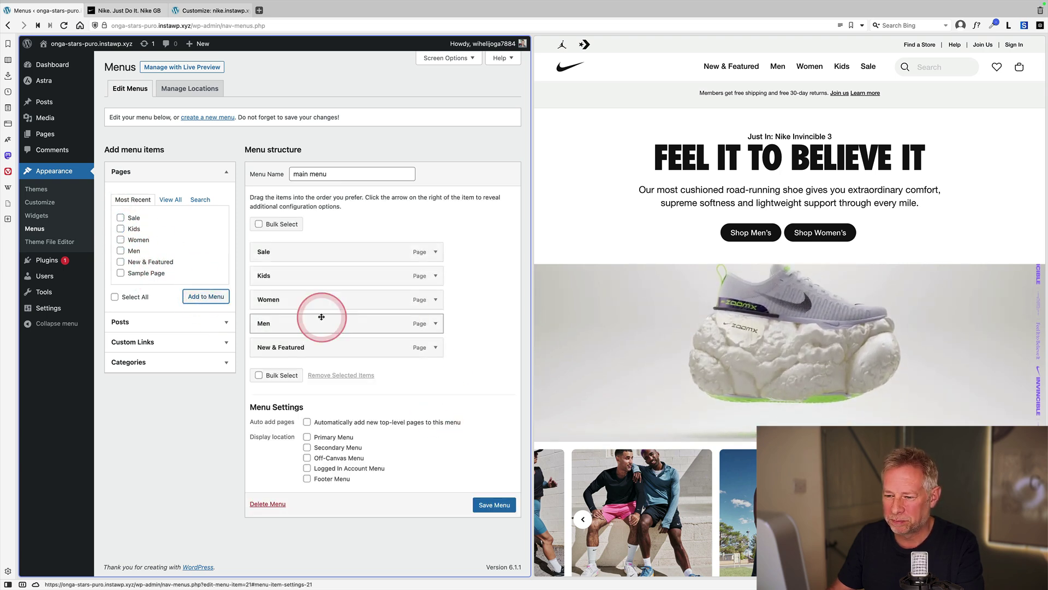
pyautogui.click(324, 351)
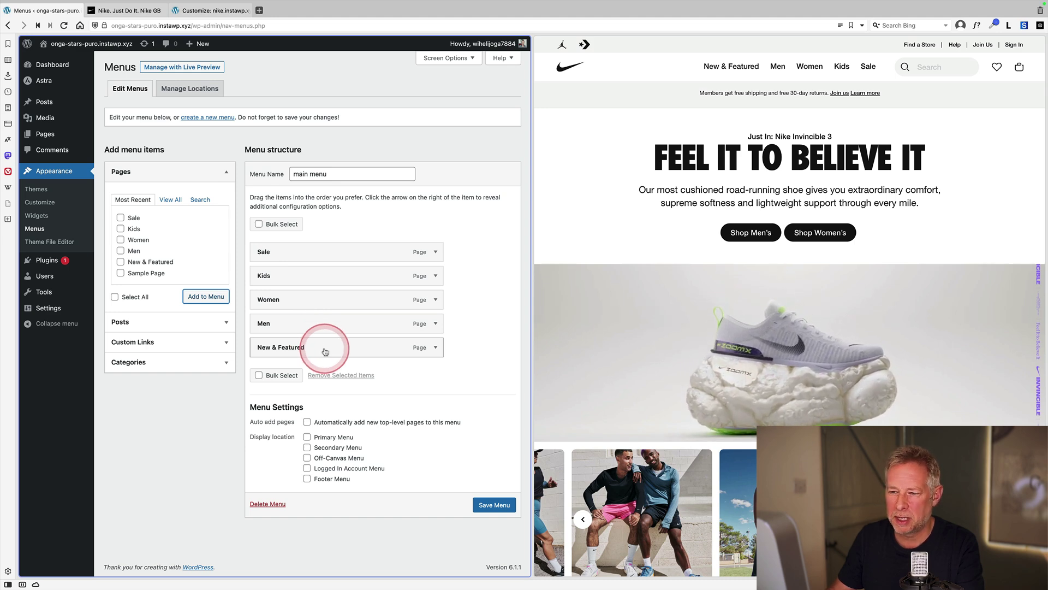
pyautogui.moveTo(325, 352); pyautogui.dragTo(321, 257)
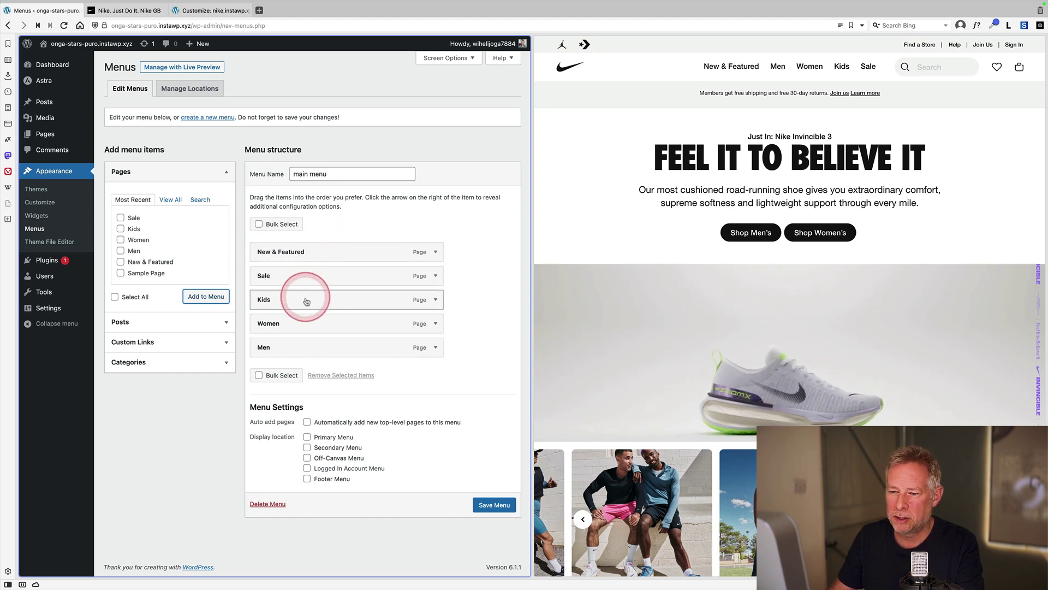
pyautogui.moveTo(312, 345); pyautogui.dragTo(311, 309)
pyautogui.click(292, 259)
pyautogui.click(295, 340)
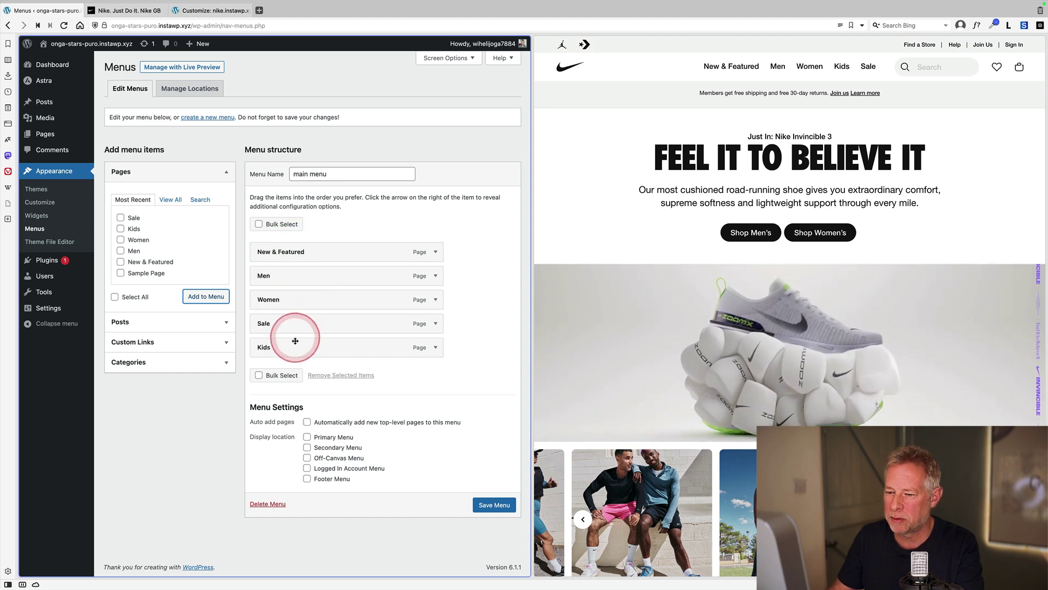
pyautogui.moveTo(295, 347); pyautogui.dragTo(315, 323)
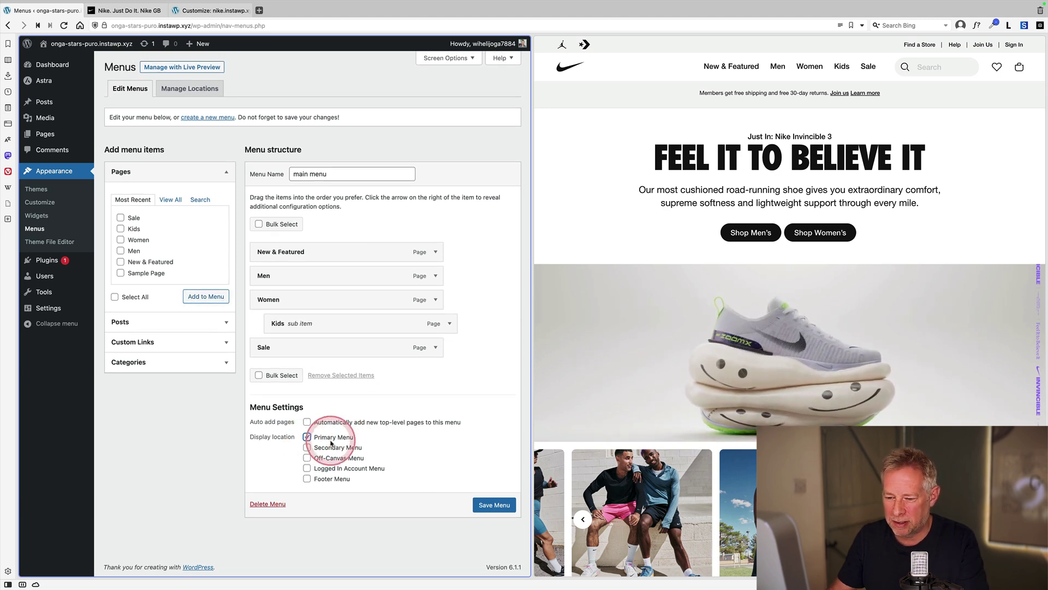
pyautogui.click(308, 461)
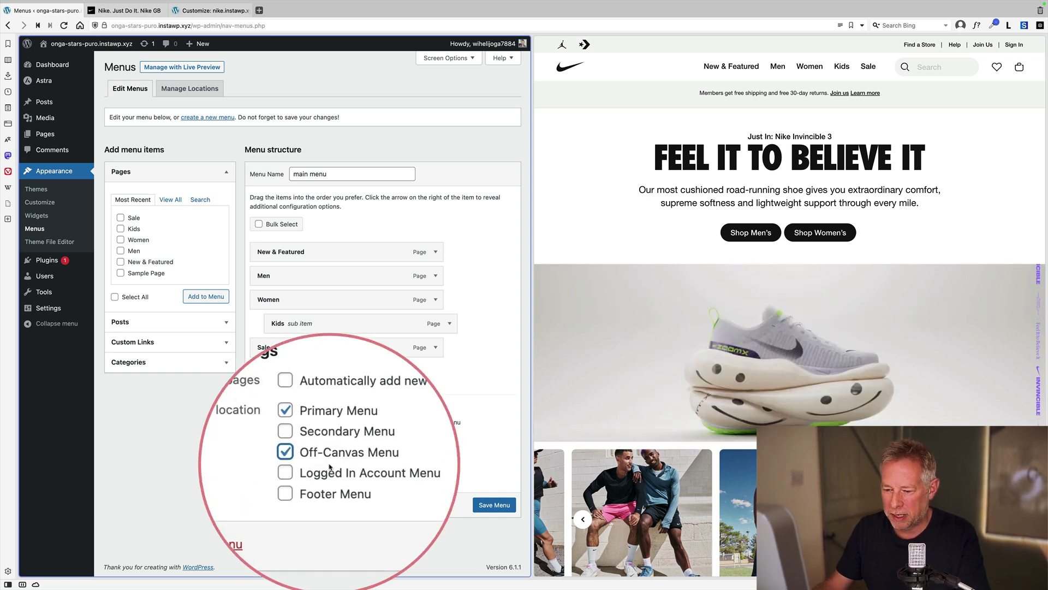
pyautogui.click(494, 505)
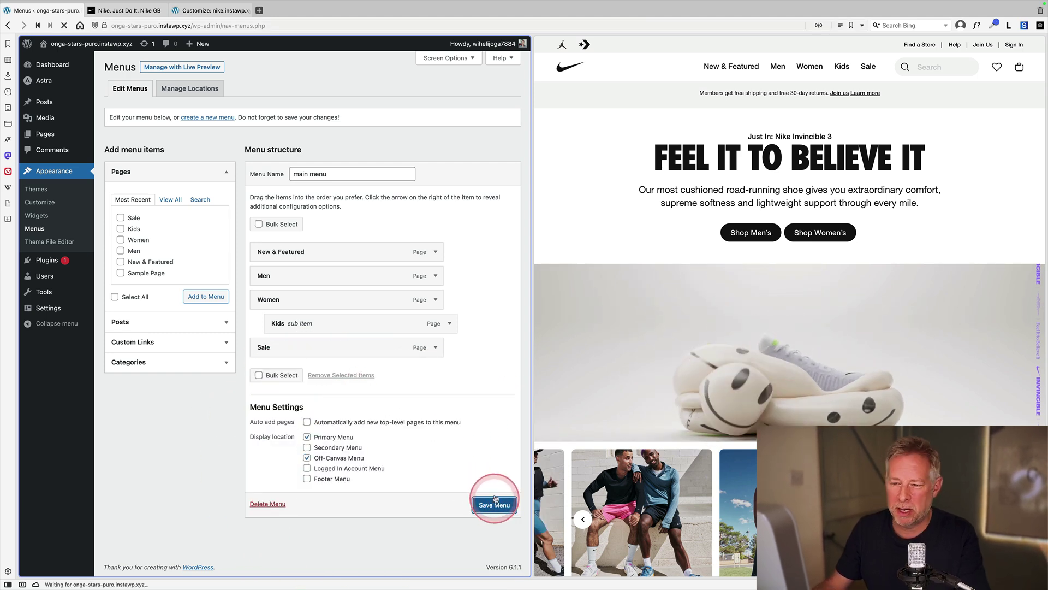
# Step: Check the live site, then publish a new 'Find a Store' page
pyautogui.click(101, 53)
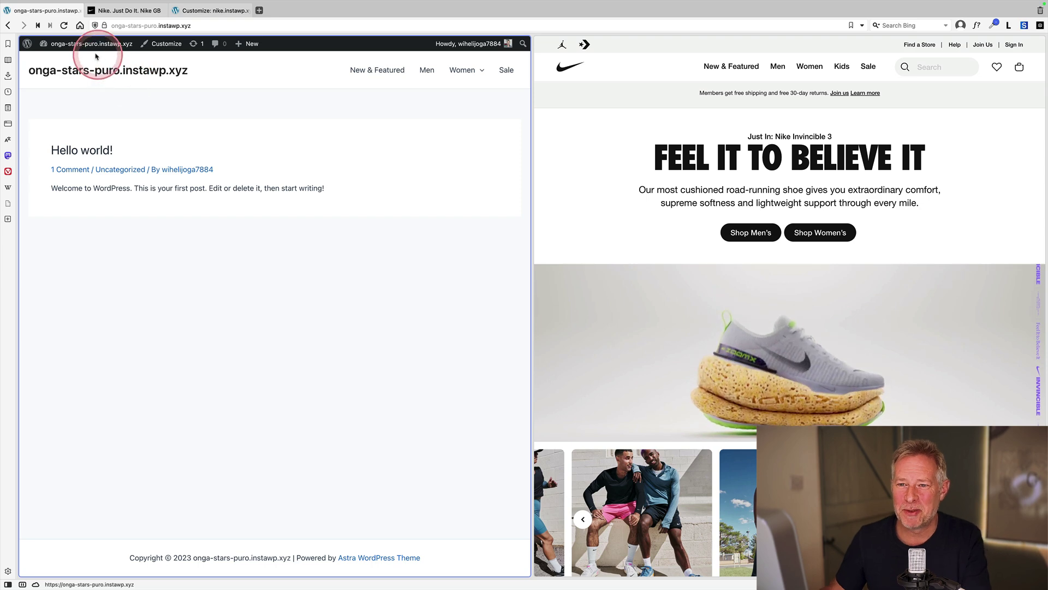
pyautogui.click(78, 44)
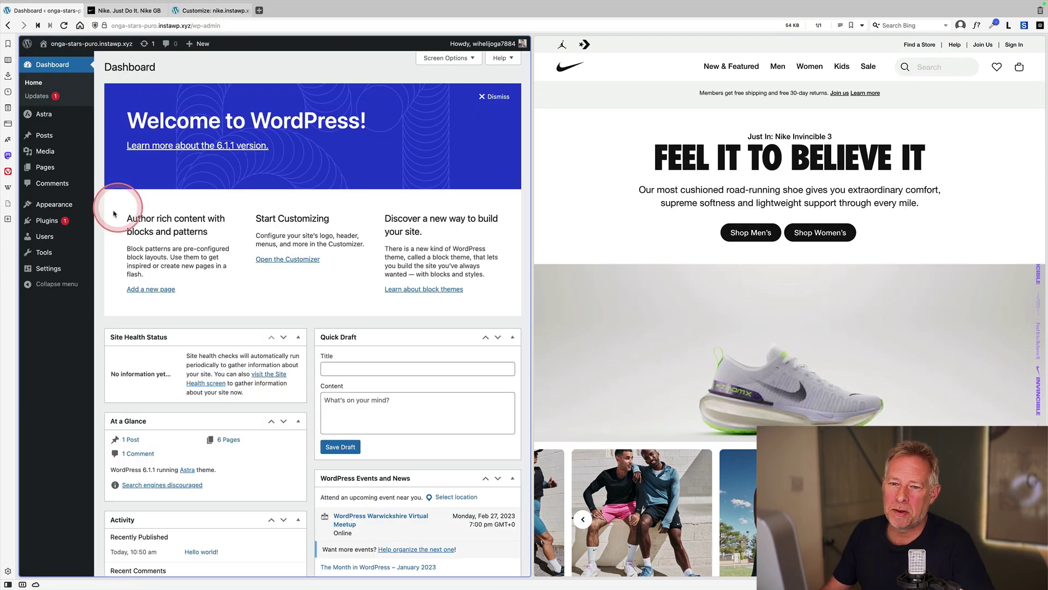
pyautogui.moveTo(45, 167)
pyautogui.click(131, 182)
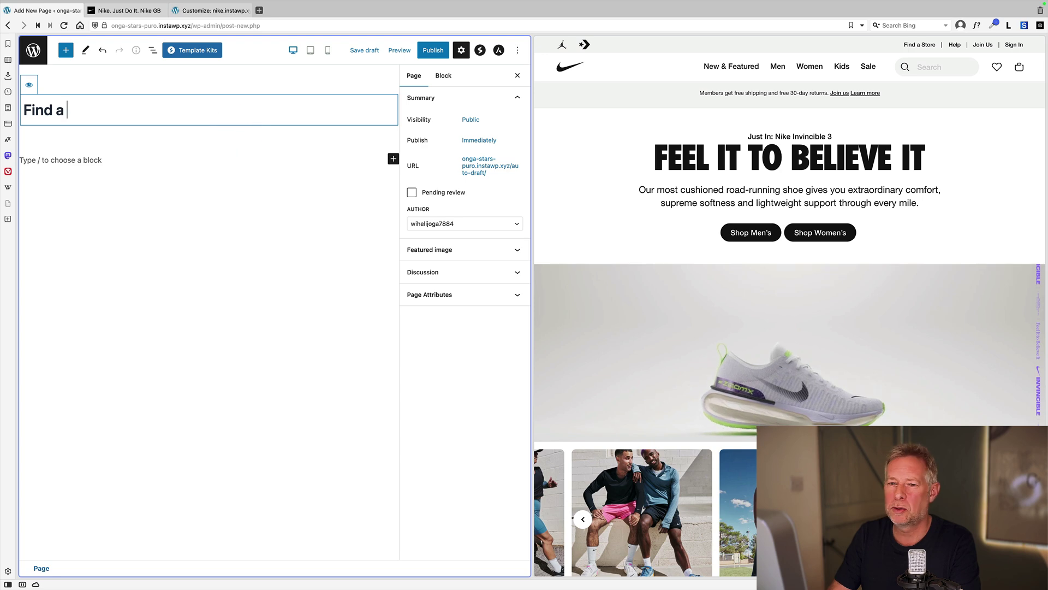
pyautogui.click(433, 50)
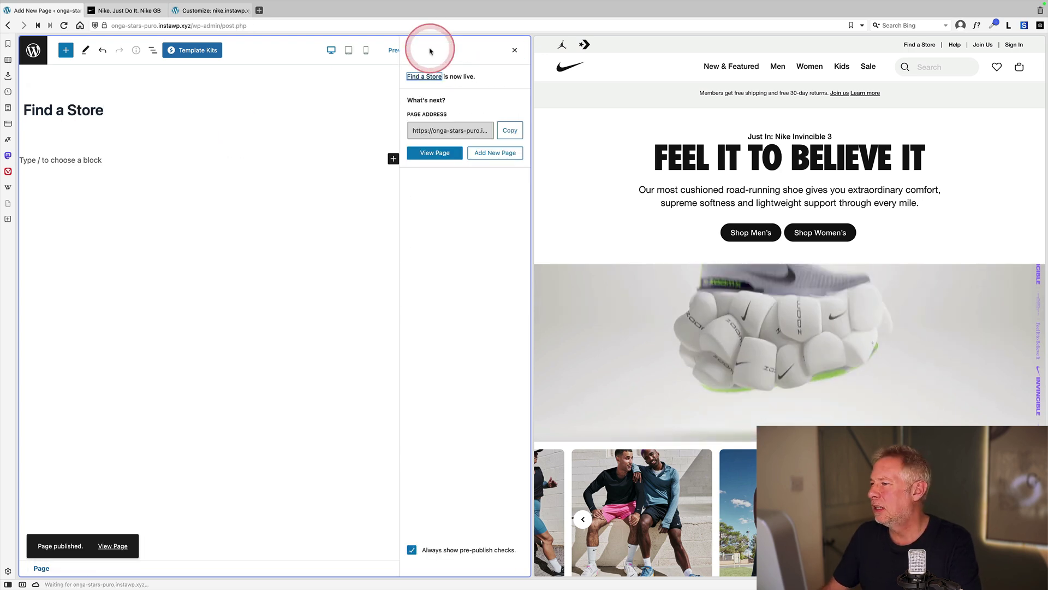
pyautogui.click(33, 50)
# Step: Publish a 'Help' page, then go back to the menu editor
pyautogui.click(64, 159)
pyautogui.write('Help')
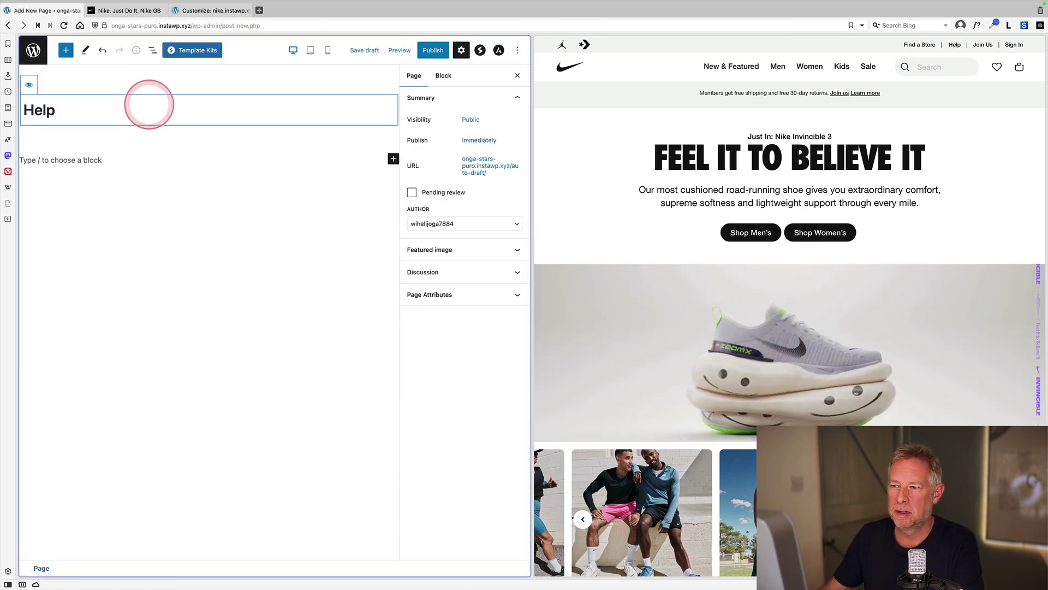
pyautogui.click(33, 50)
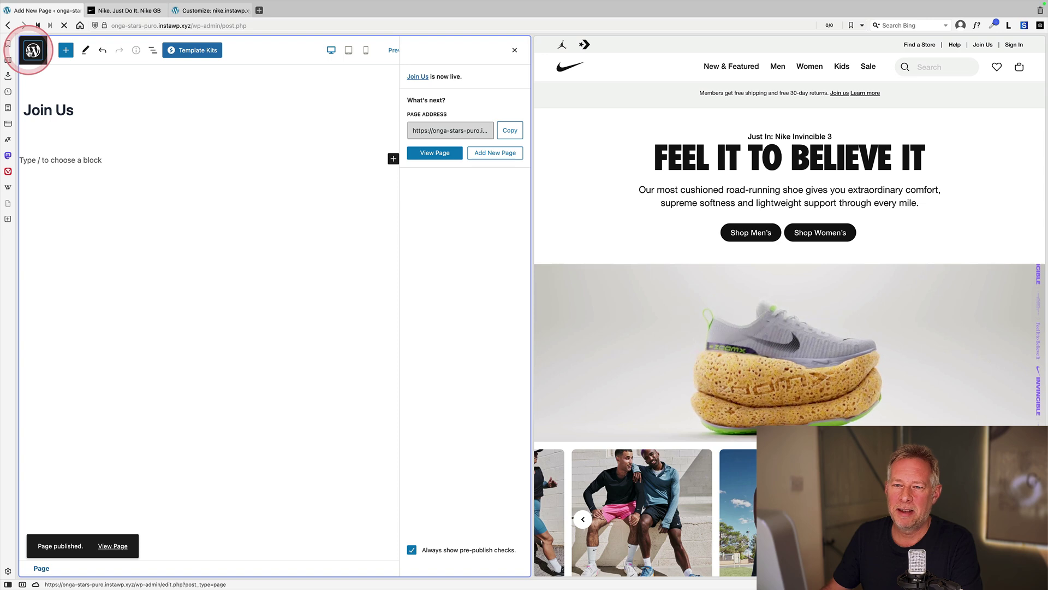
pyautogui.click(64, 153)
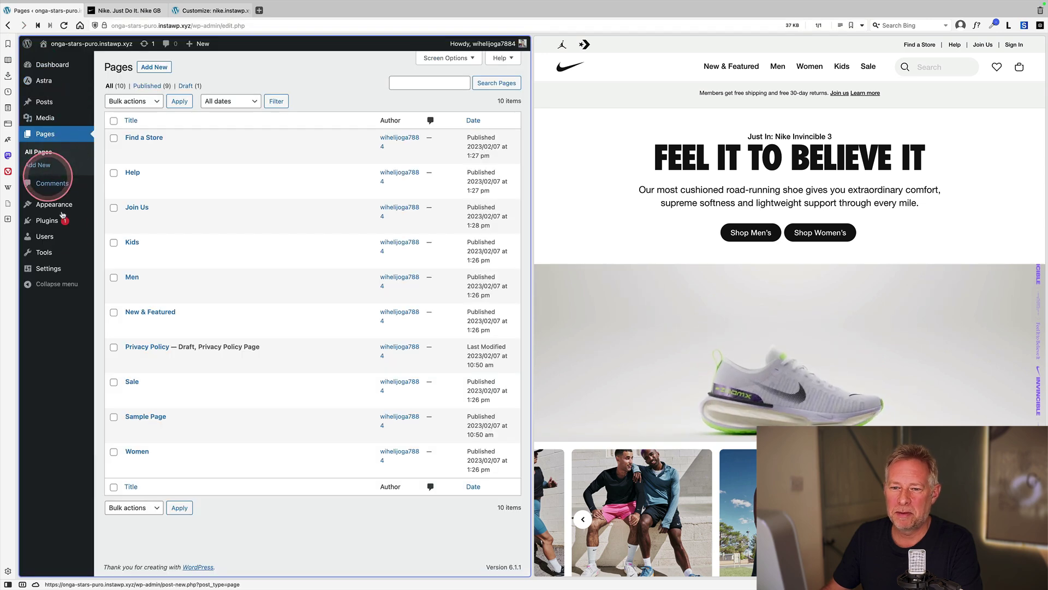
pyautogui.click(109, 242)
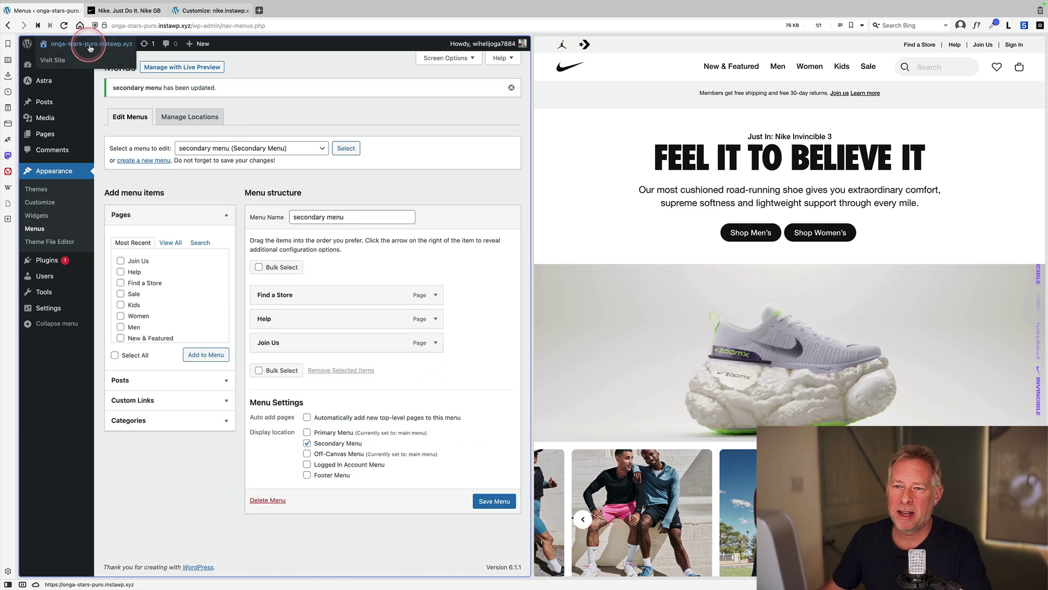
# Step: View the live front page's navigation, then launch the Astra theme customizer
pyautogui.click(90, 45)
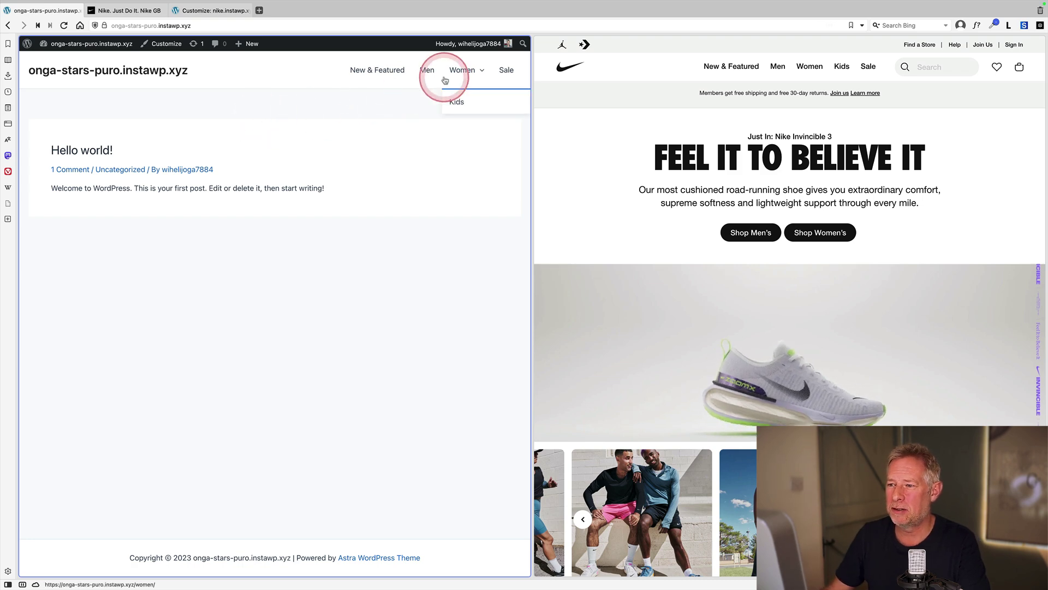
pyautogui.click(166, 44)
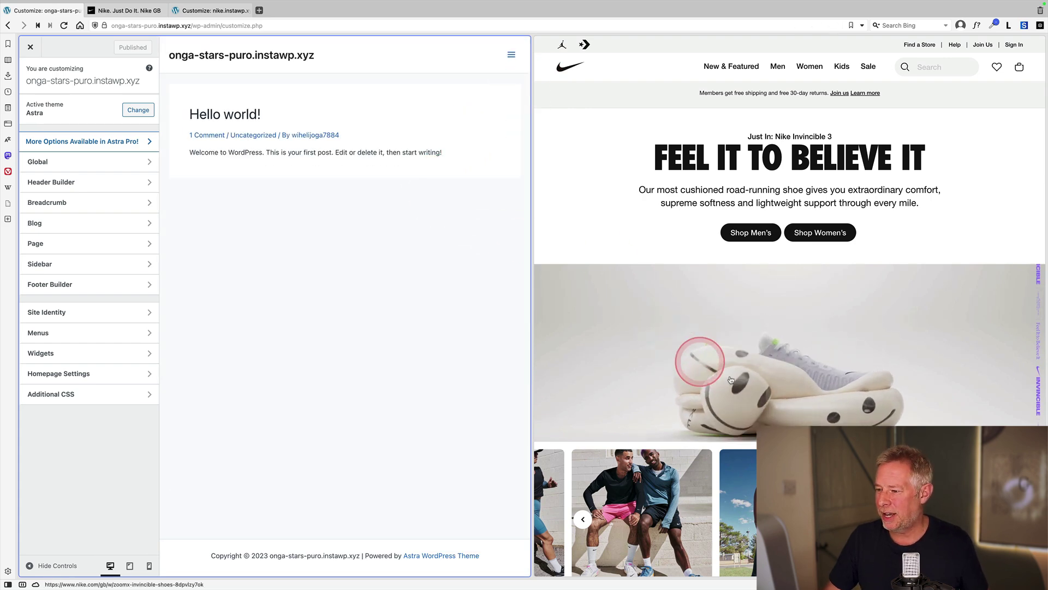
# Step: Upload the Nike swoosh as the site logo and add a Secondary Menu to the header's top row
pyautogui.click(87, 182)
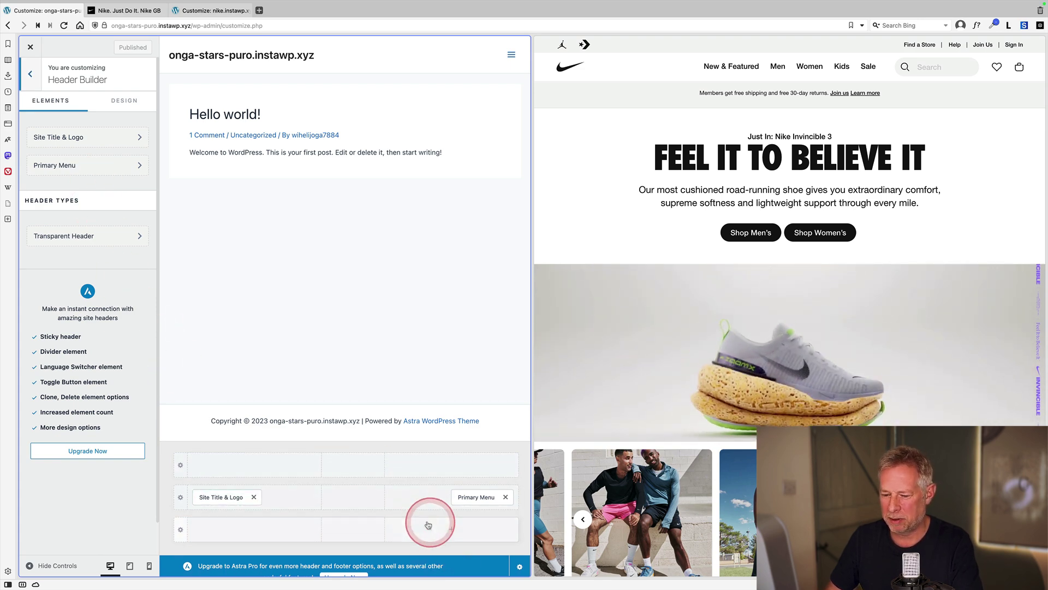
pyautogui.moveTo(531, 566); pyautogui.dragTo(601, 66)
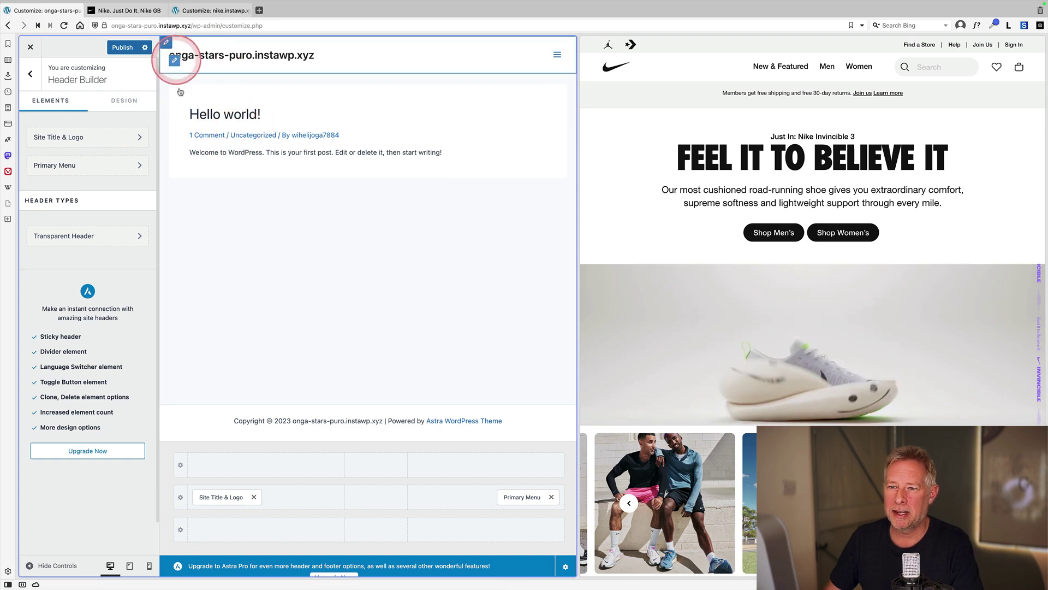
pyautogui.click(173, 58)
pyautogui.click(78, 153)
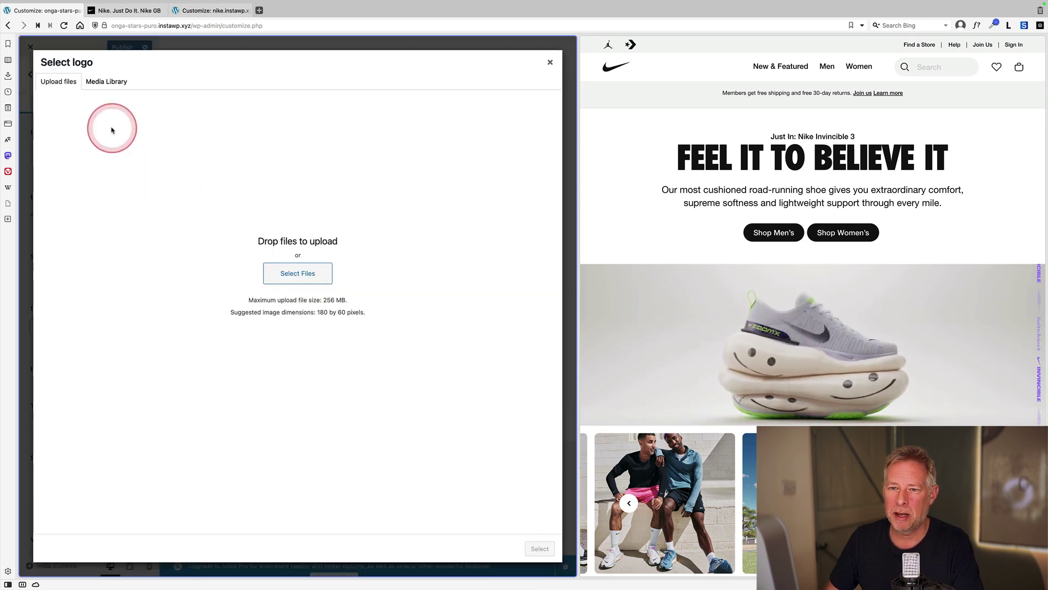
pyautogui.click(295, 274)
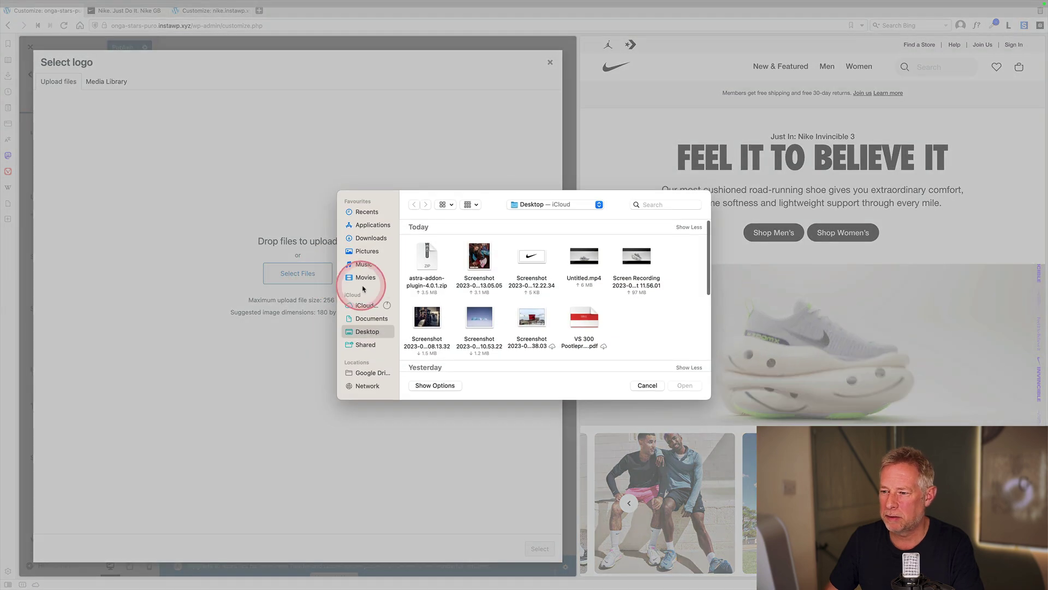
pyautogui.doubleClick(531, 255)
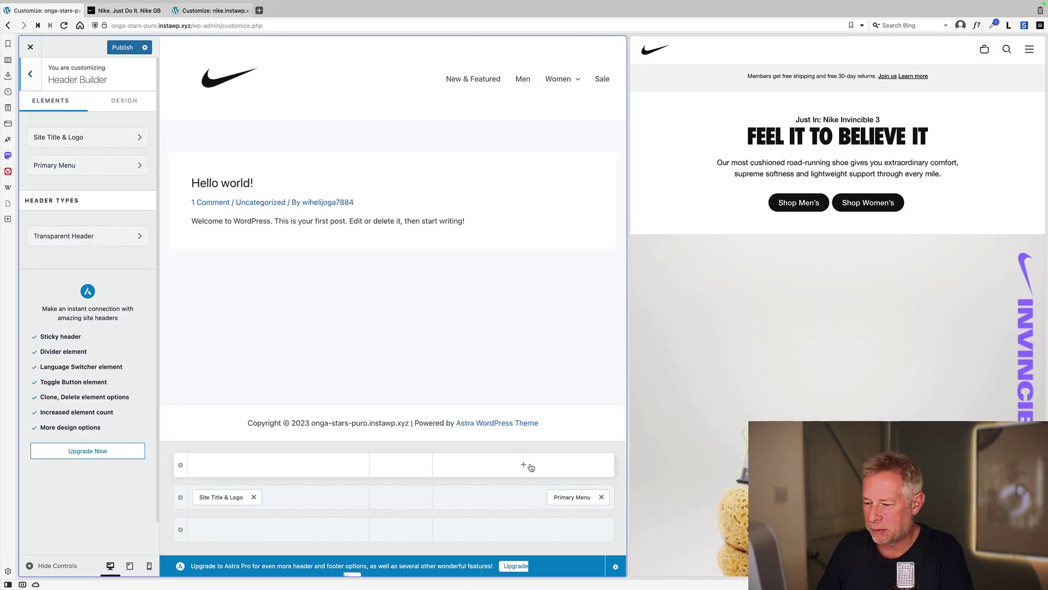
pyautogui.click(523, 464)
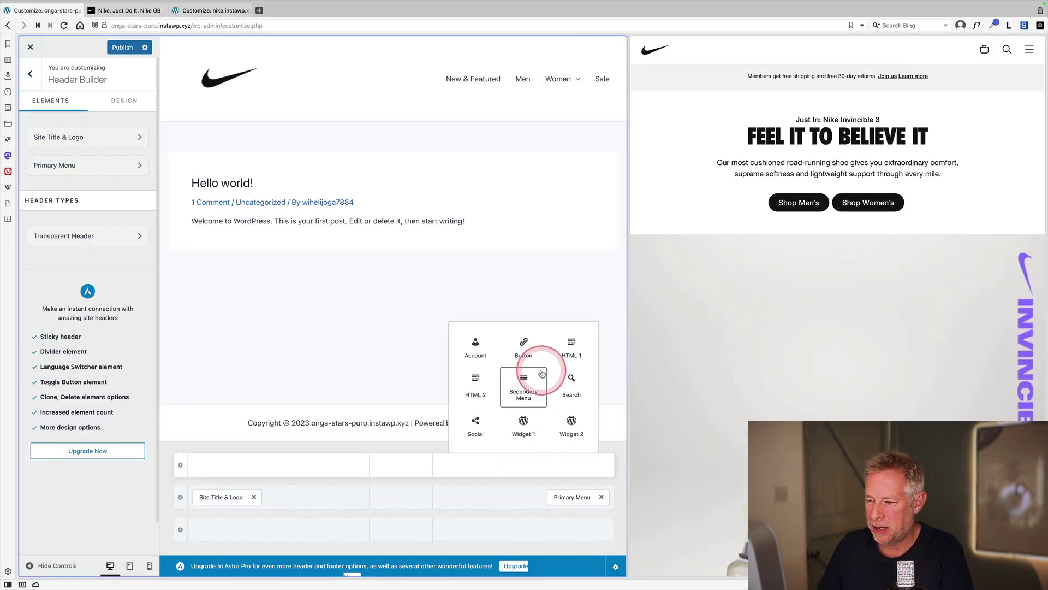
pyautogui.click(524, 382)
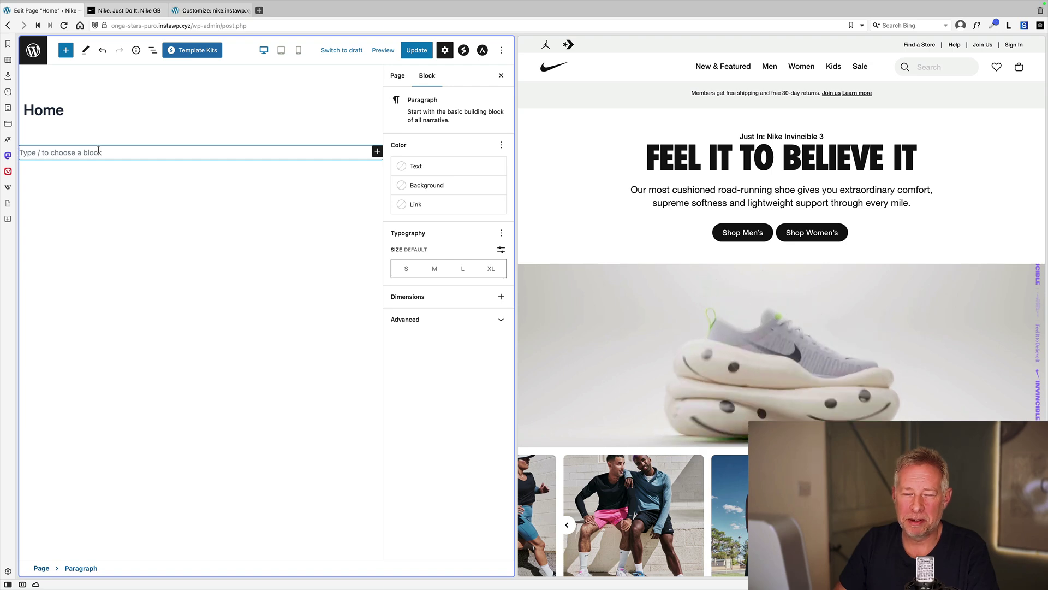
# Step: Hide the Home page title and select Nike's free-shipping message to copy
pyautogui.click(44, 107)
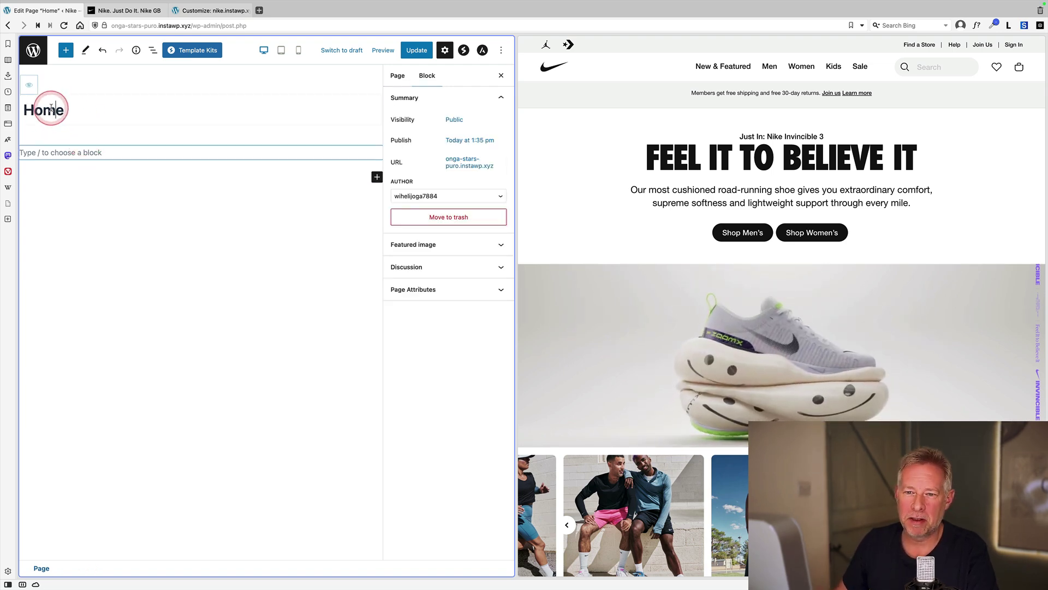
pyautogui.click(30, 86)
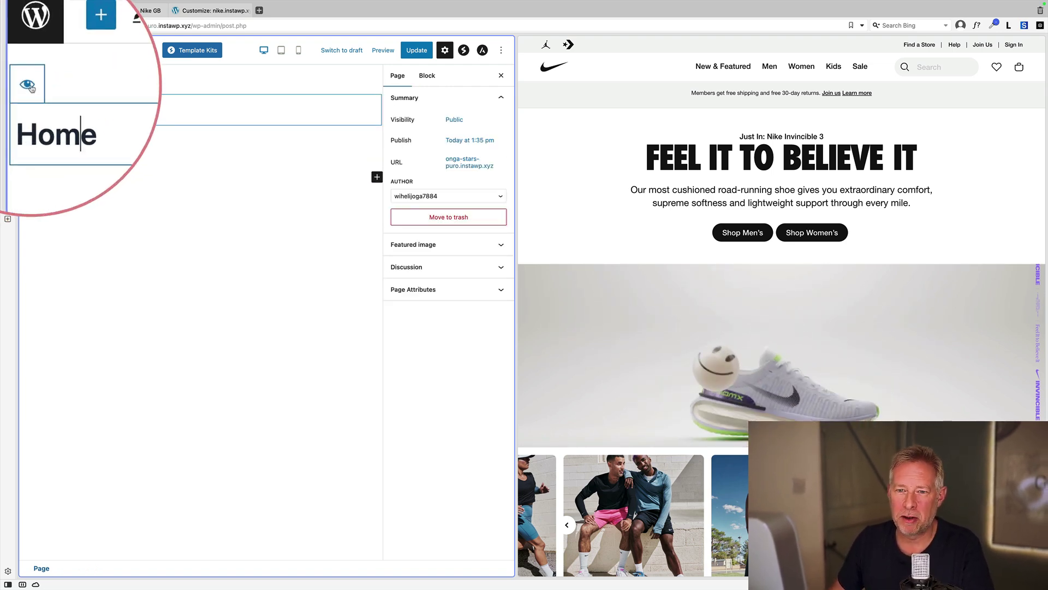
pyautogui.click(31, 86)
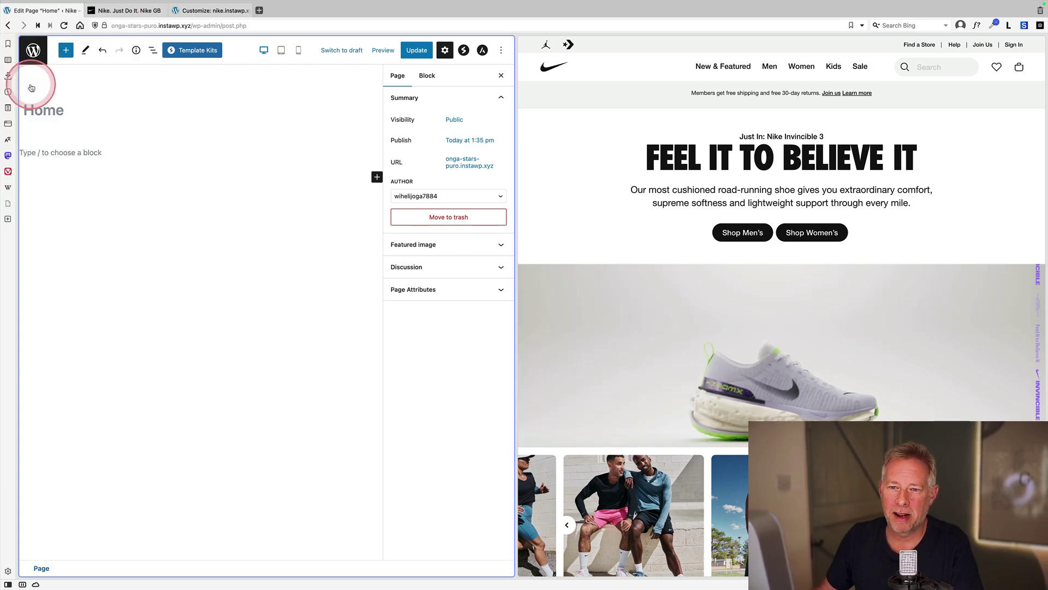
pyautogui.click(569, 164)
pyautogui.moveTo(685, 94); pyautogui.dragTo(879, 102)
pyautogui.press('super+c')
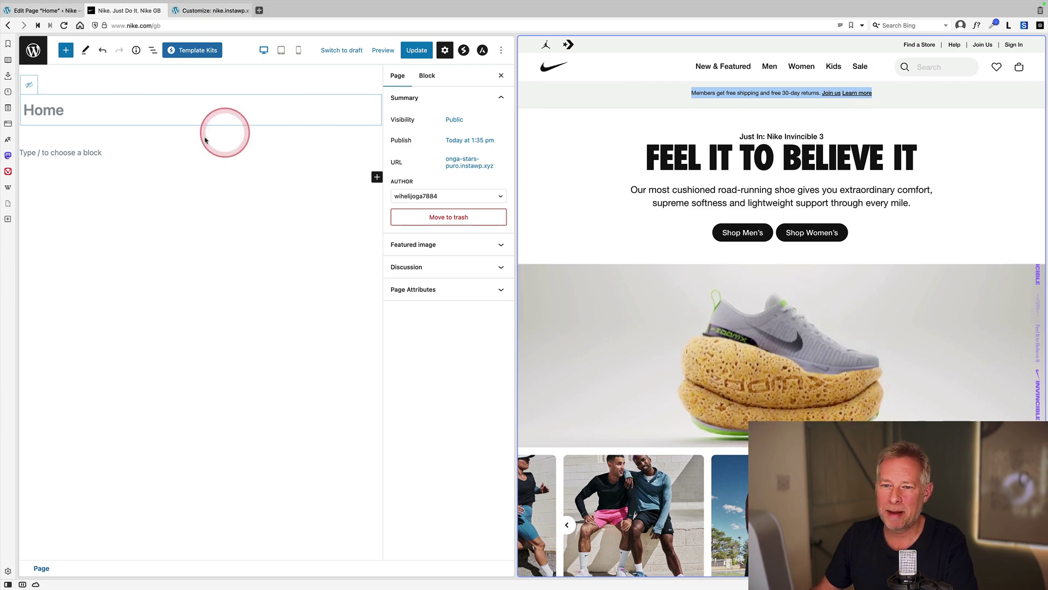
# Step: Browse the Spectra Container and Heading blocks in the block library, comparing with Nike's carousel
pyautogui.click(137, 150)
pyautogui.click(66, 50)
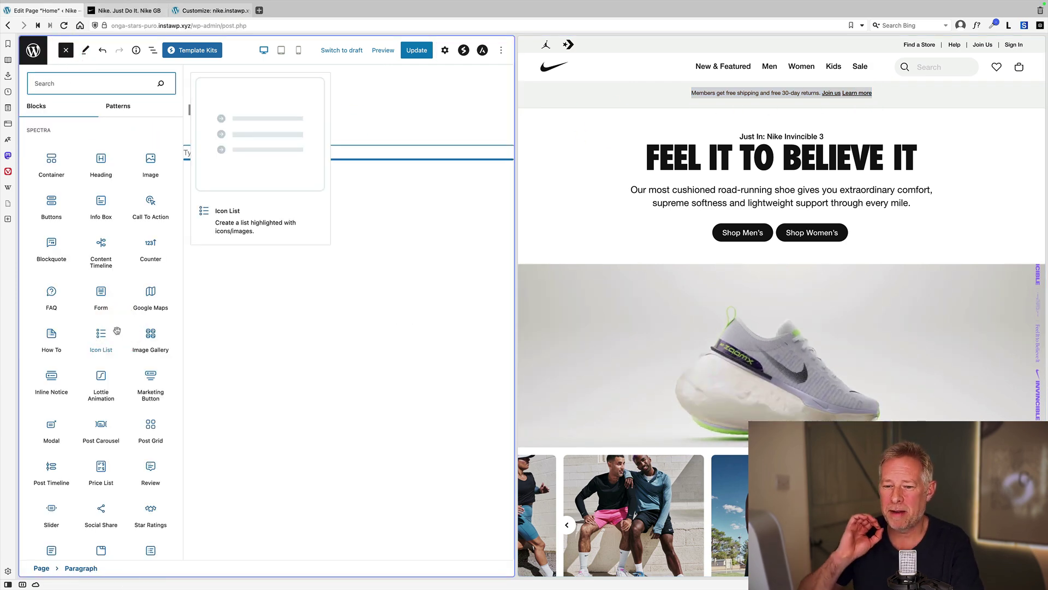
pyautogui.click(53, 163)
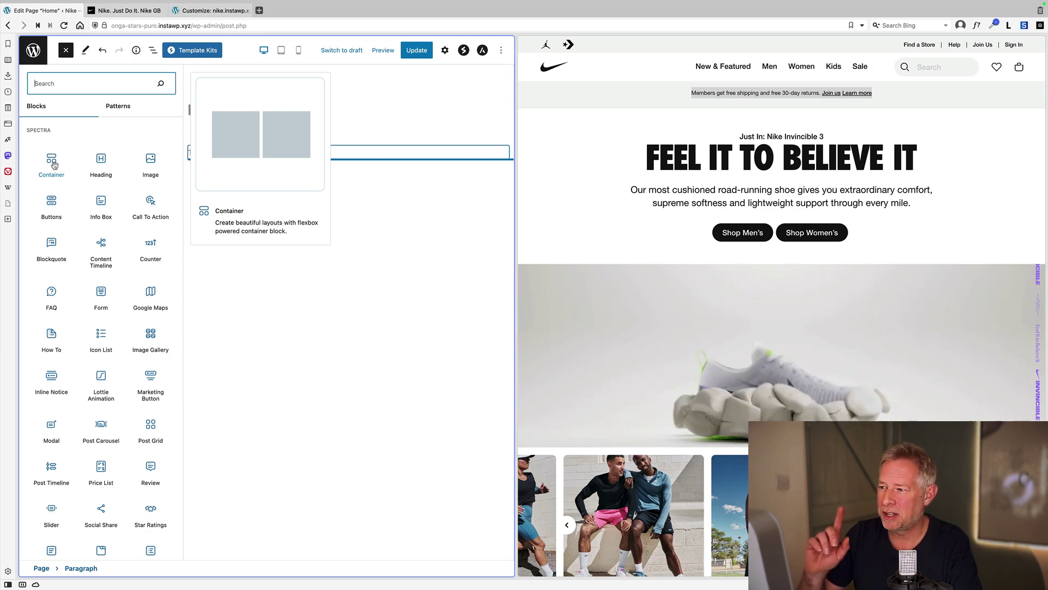
pyautogui.click(94, 163)
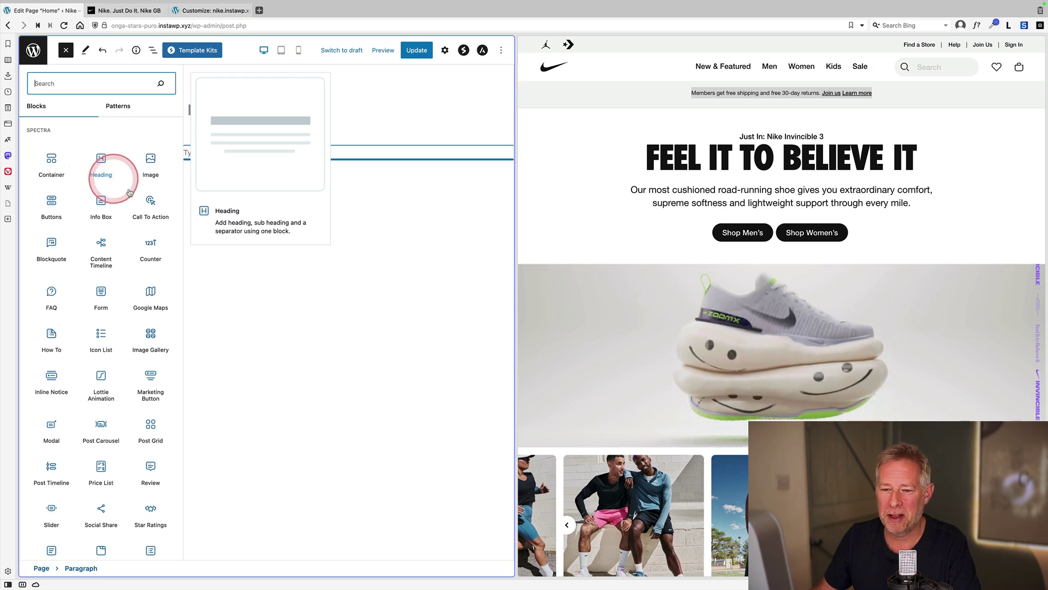
pyautogui.scroll(-1, 145, 416)
pyautogui.scroll(-2, 767, 418)
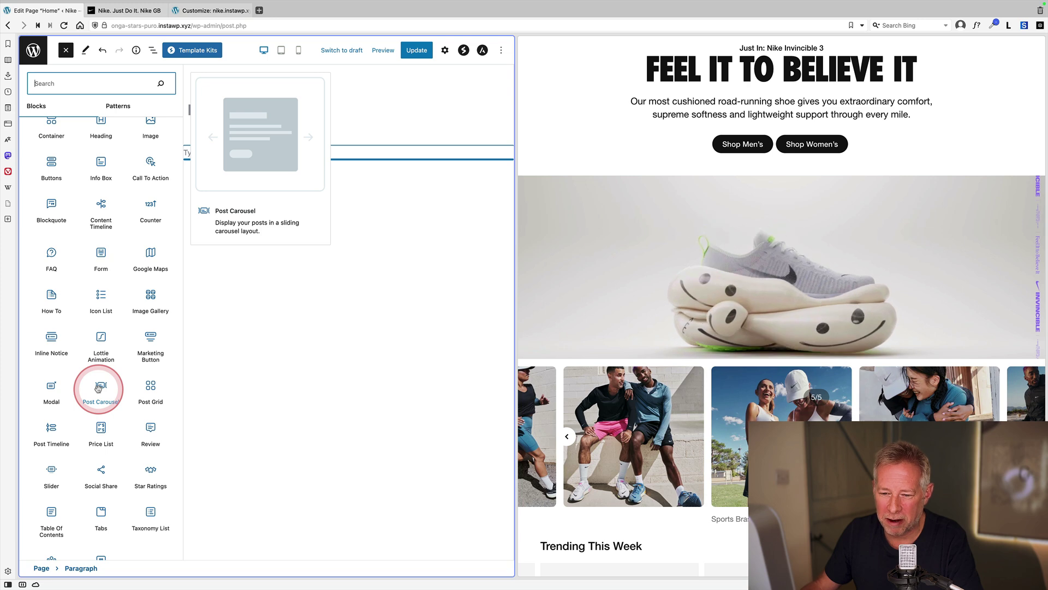
pyautogui.click(566, 436)
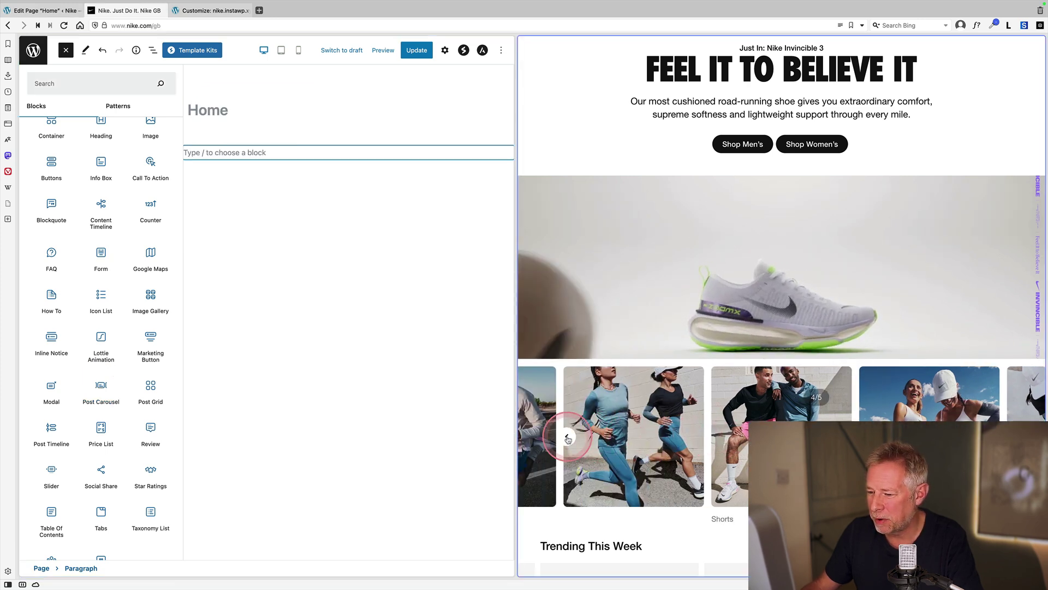
pyautogui.click(567, 437)
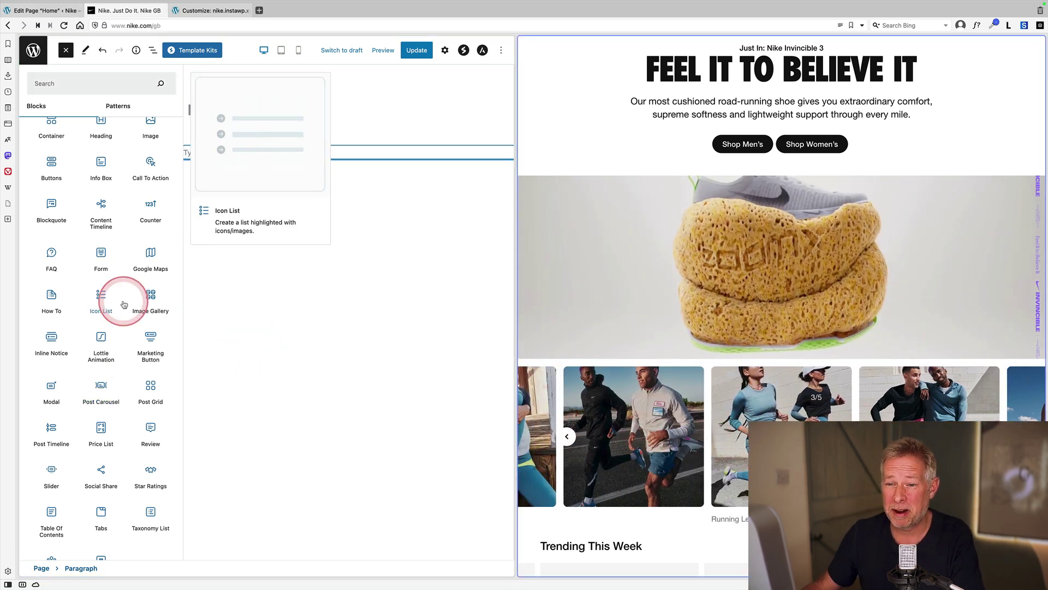
pyautogui.scroll(1, 125, 305)
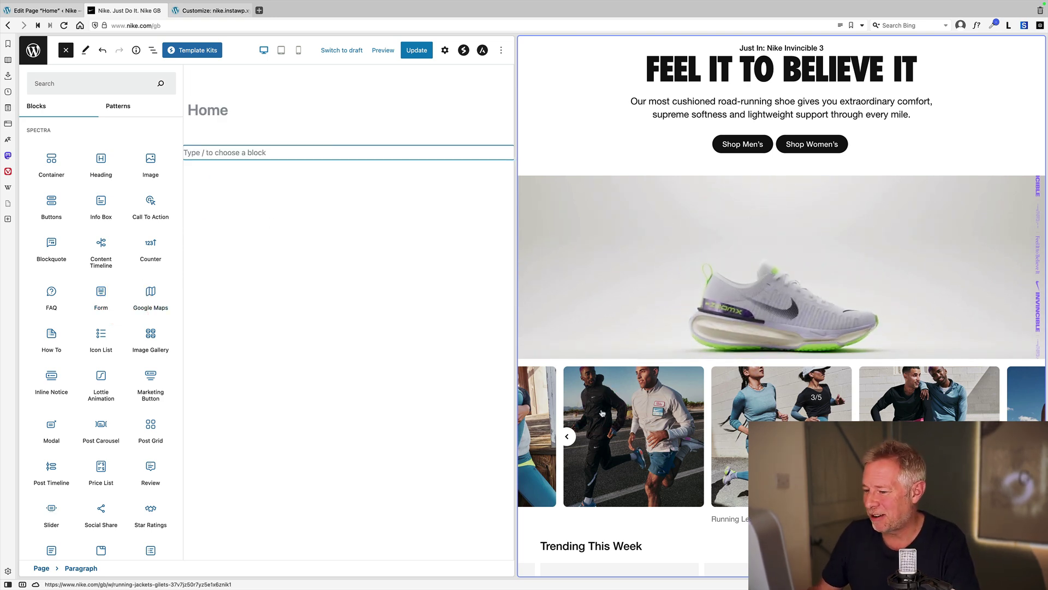
# Step: Insert a Spectra Container with the single-column layout
pyautogui.click(52, 164)
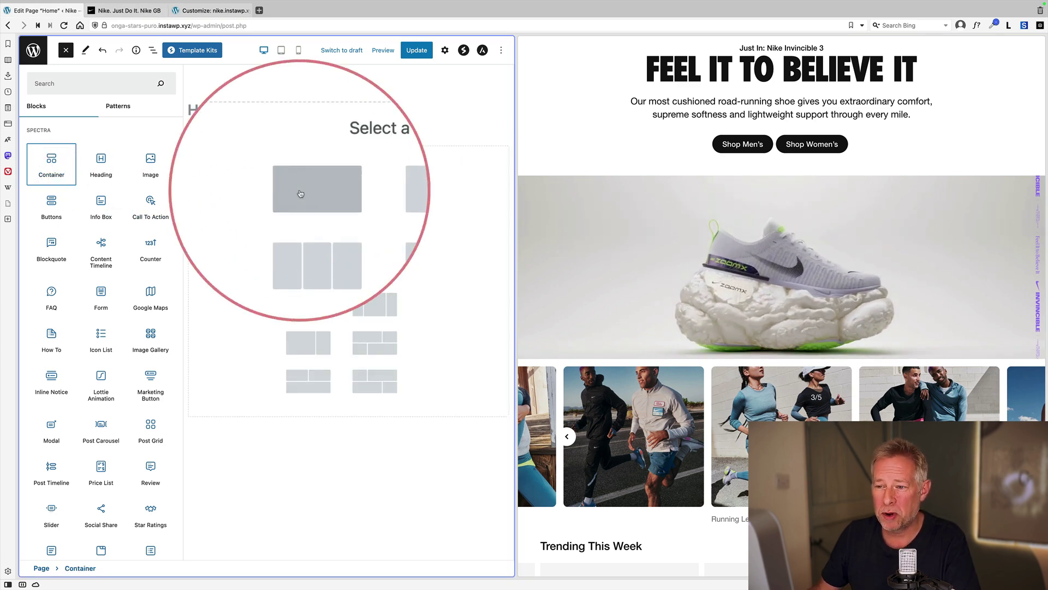
pyautogui.click(302, 194)
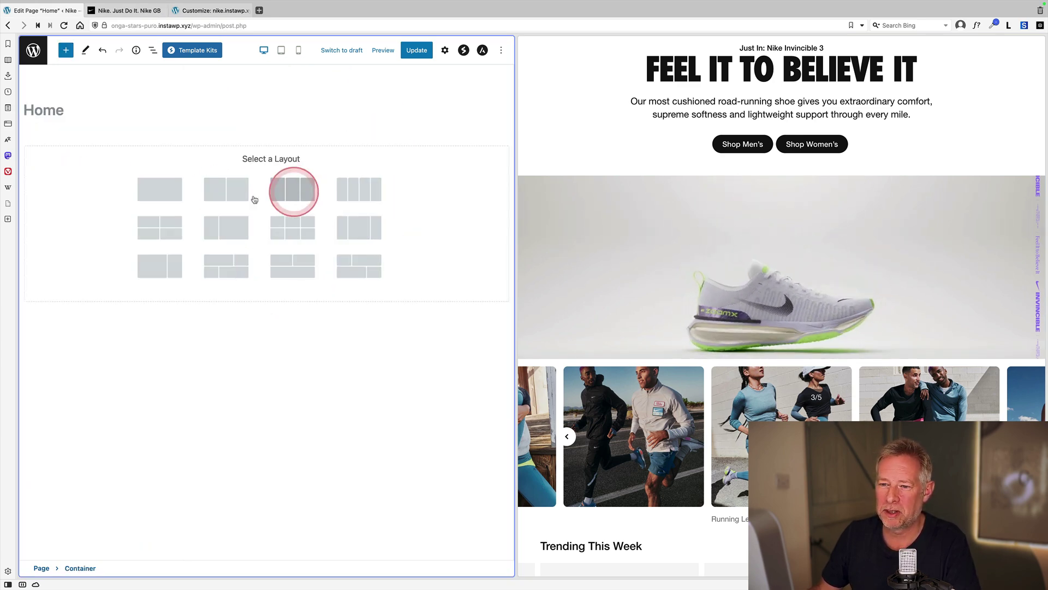
pyautogui.click(293, 192)
pyautogui.scroll(3, 649, 148)
pyautogui.scroll(-1, 649, 148)
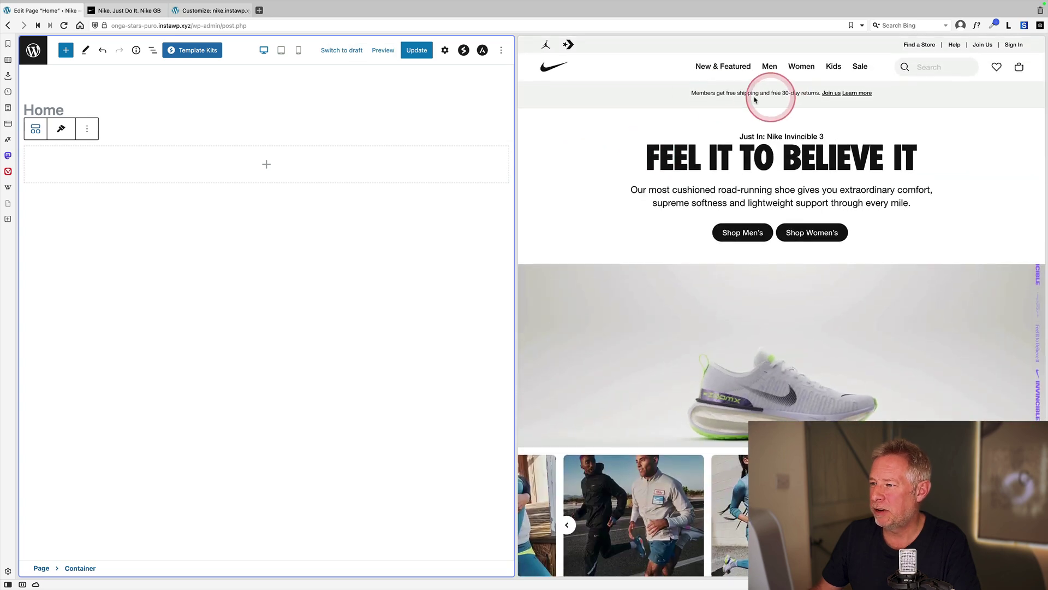
# Step: Add a paragraph with the pasted shipping message, centre it, and select the container in List View
pyautogui.click(267, 165)
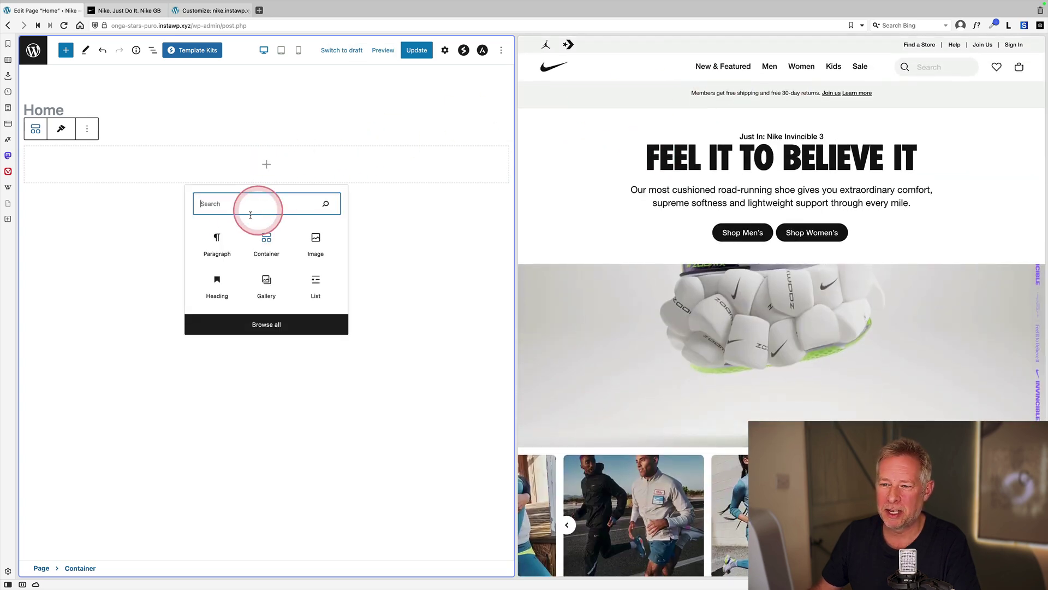
pyautogui.click(218, 237)
pyautogui.press('super+v')
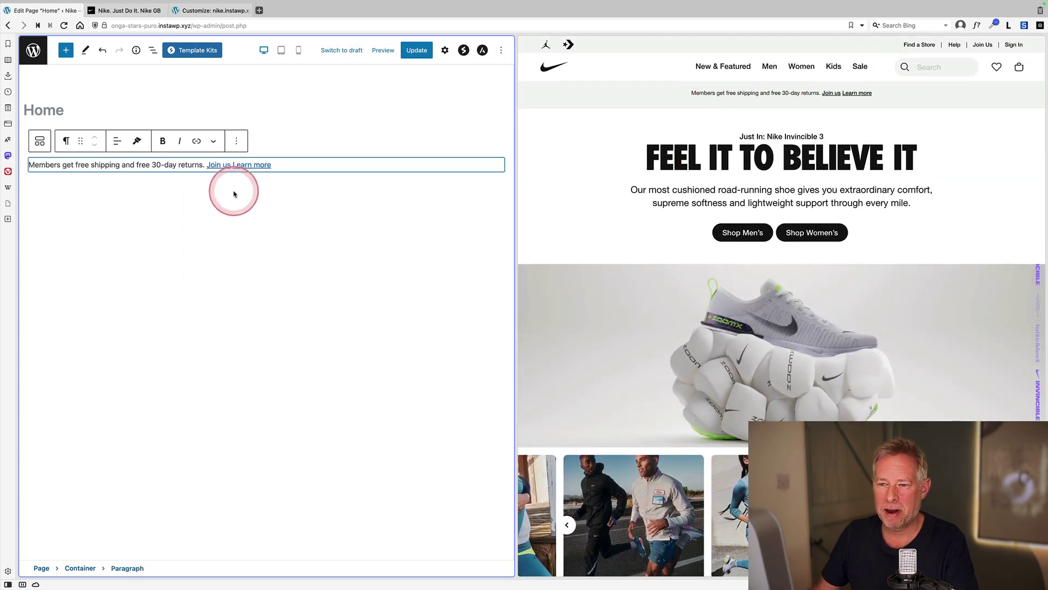
pyautogui.click(116, 142)
pyautogui.click(145, 187)
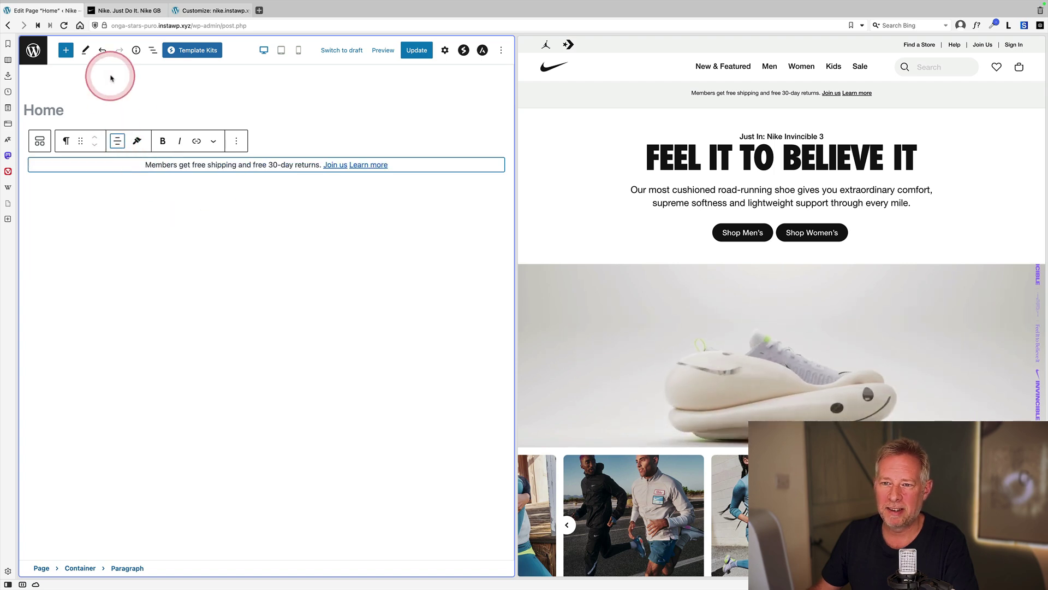
pyautogui.click(153, 50)
pyautogui.click(62, 100)
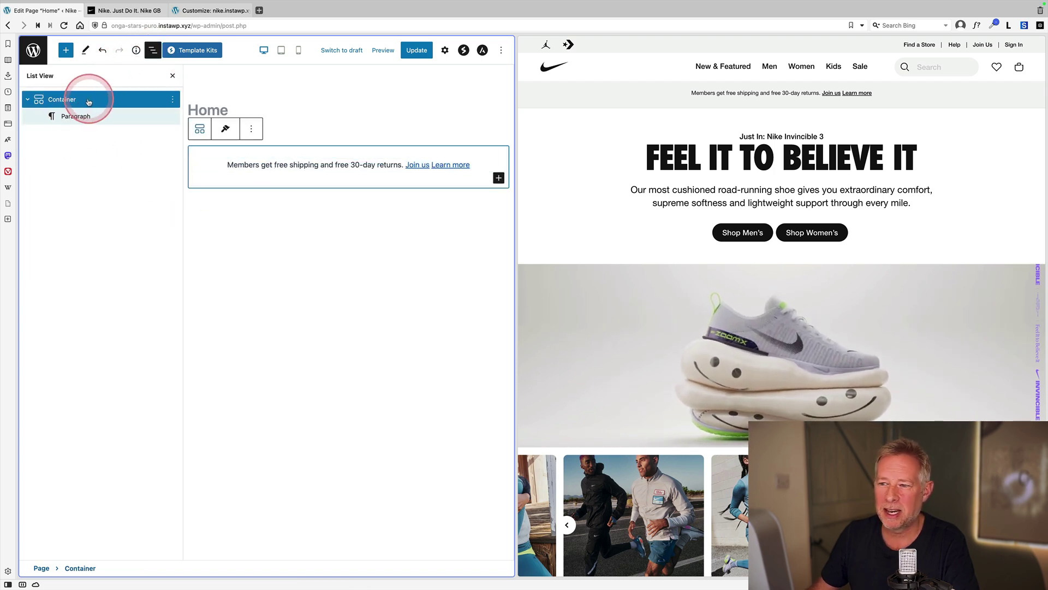
# Step: Review the container's width and flex settings, keeping it at full width
pyautogui.click(458, 51)
pyautogui.click(459, 321)
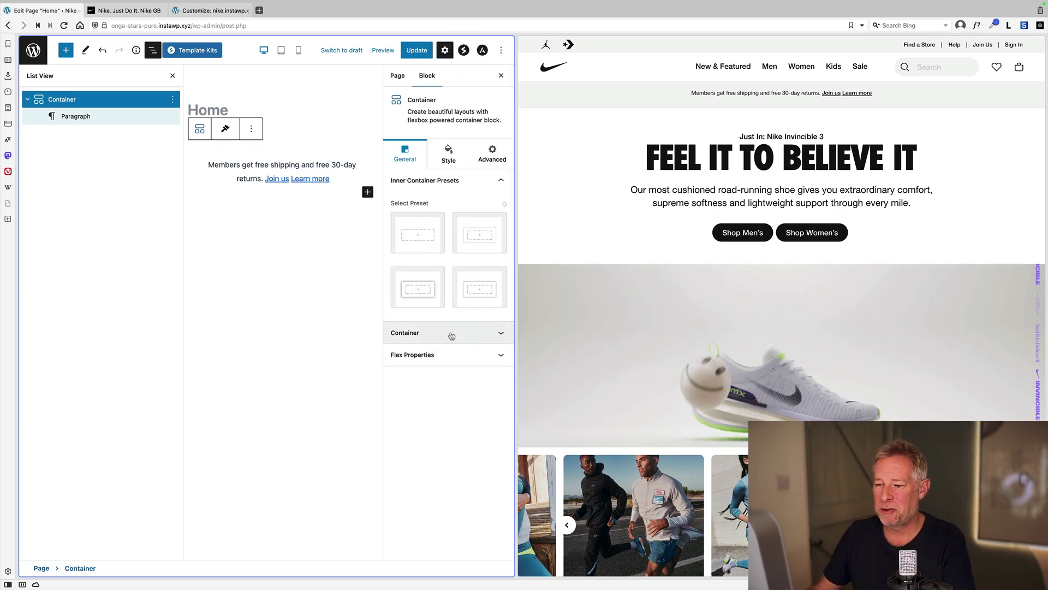
pyautogui.click(451, 334)
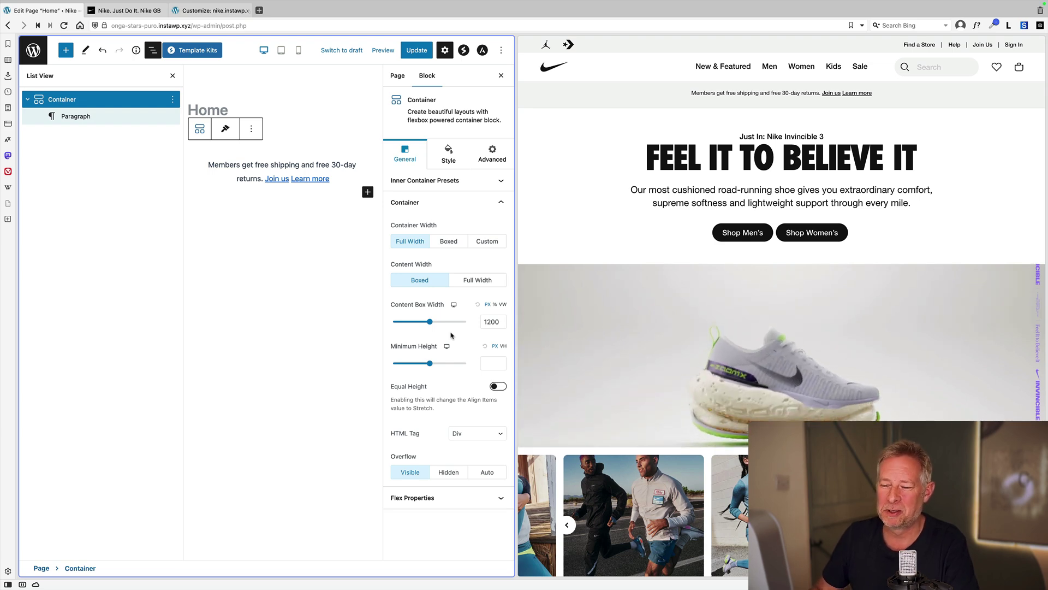
pyautogui.click(445, 498)
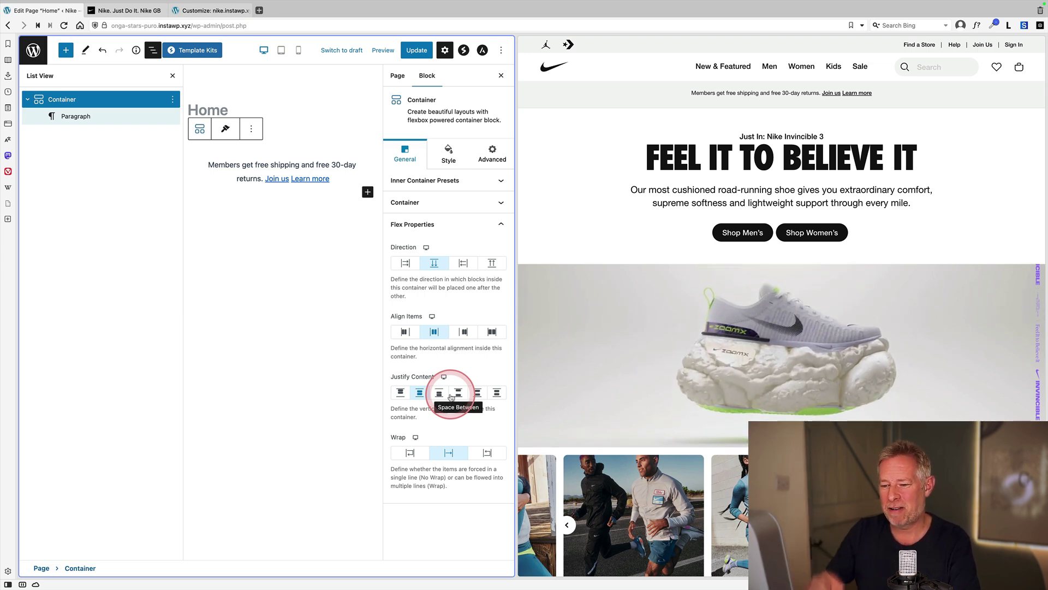
pyautogui.click(437, 207)
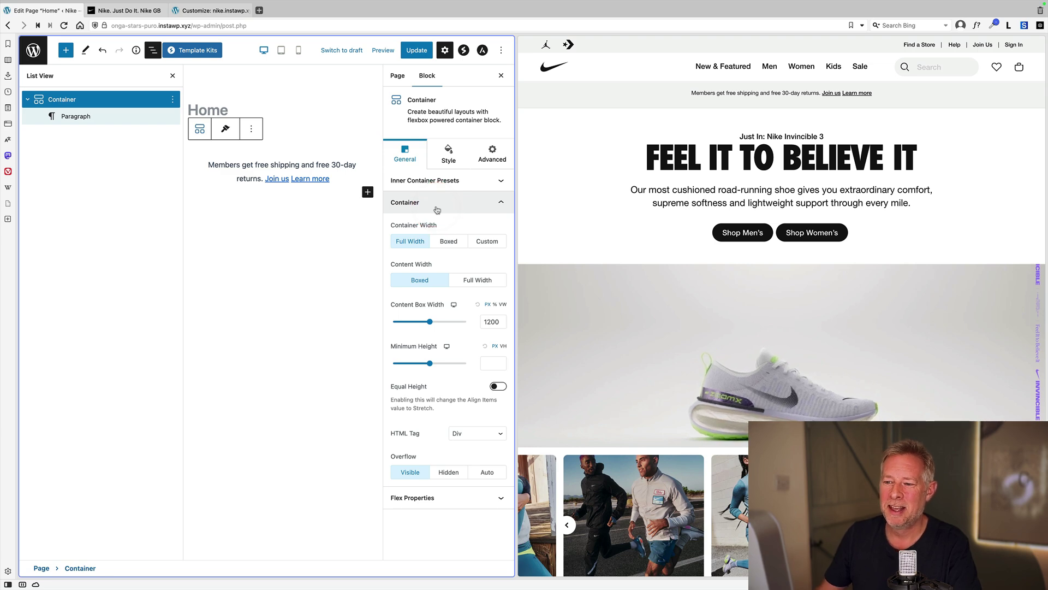
pyautogui.click(419, 239)
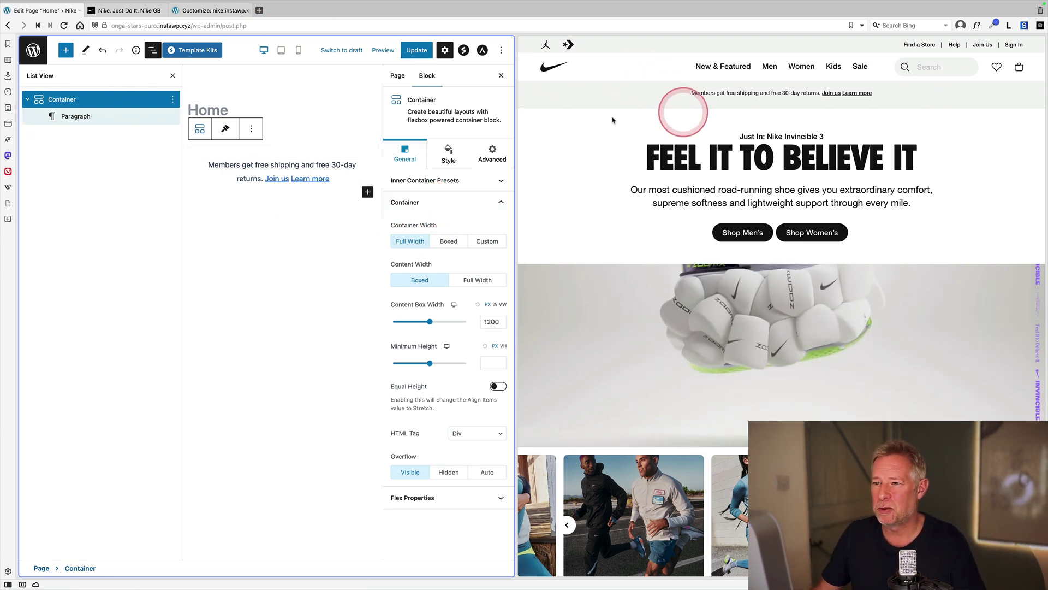
# Step: Give the container a light grey #F5F5F5 background colour
pyautogui.click(449, 153)
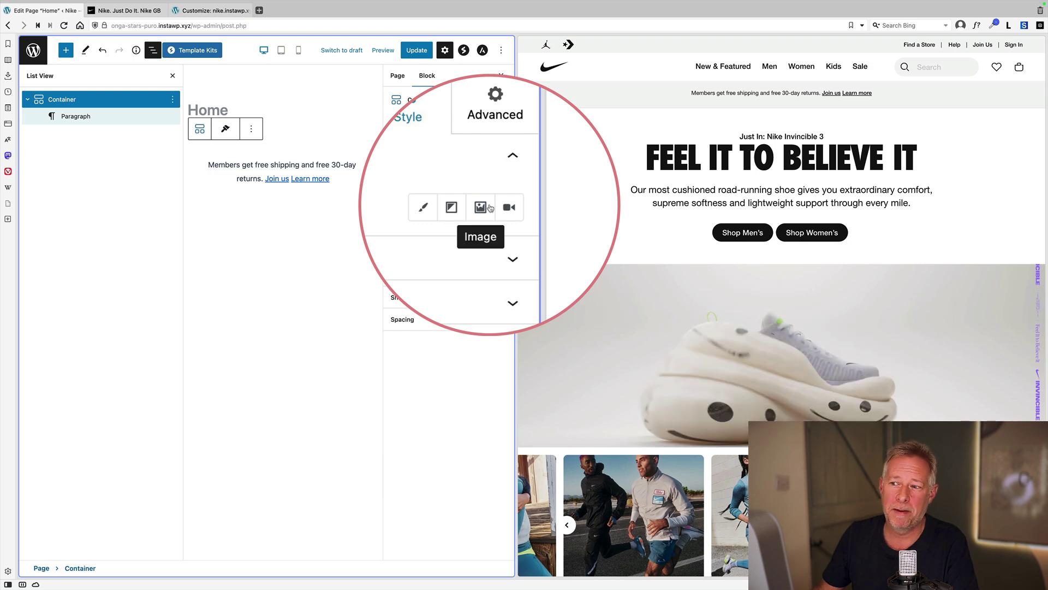
pyautogui.click(500, 231)
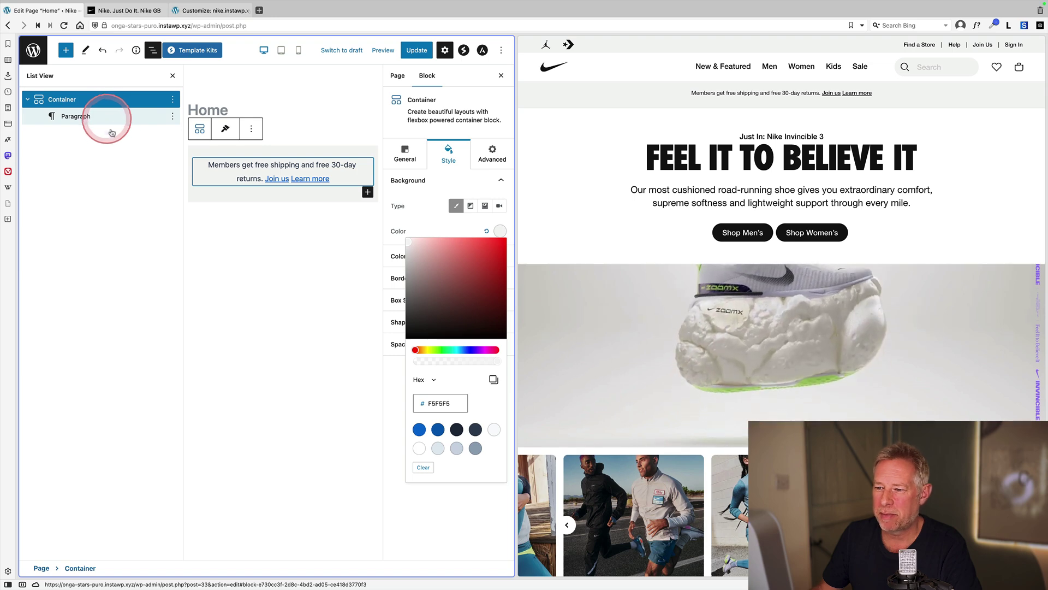
pyautogui.moveTo(649, 153); pyautogui.dragTo(905, 161)
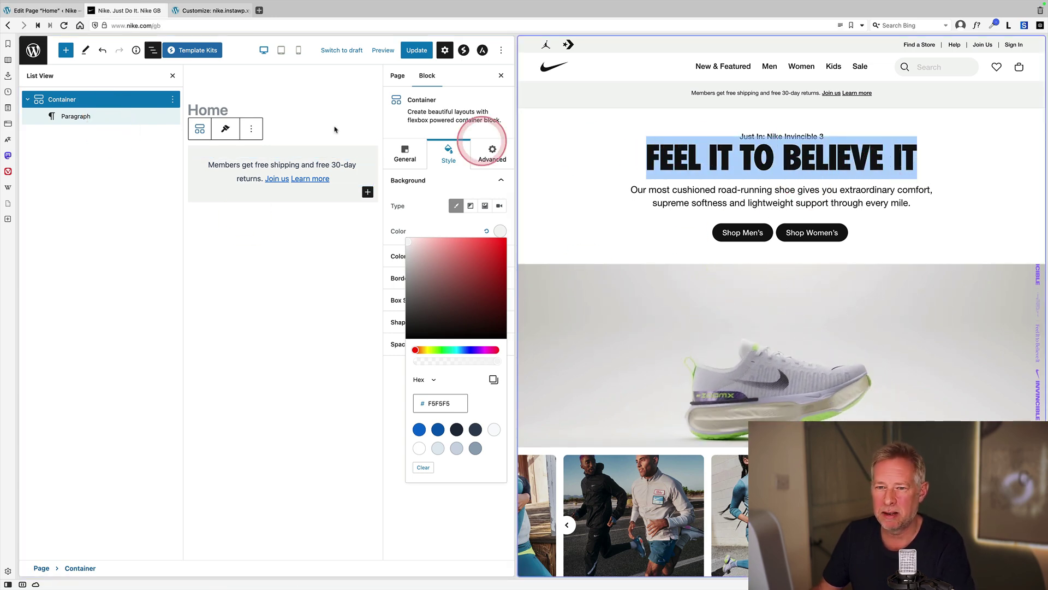
pyautogui.click(27, 99)
pyautogui.click(172, 98)
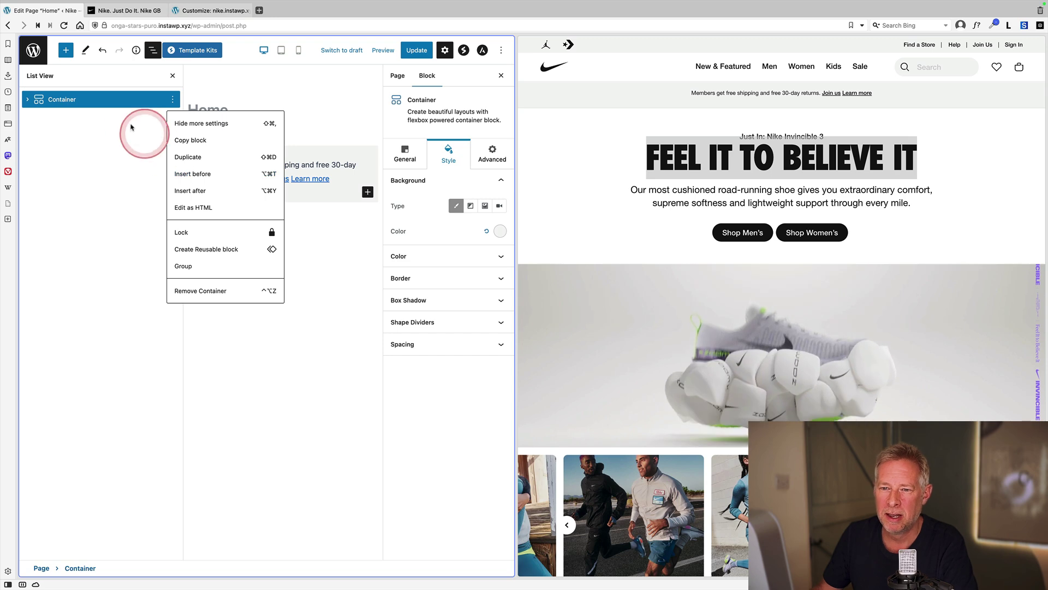
# Step: Insert a second single-column Spectra Container below the grey shipping banner
pyautogui.click(110, 99)
pyautogui.click(66, 50)
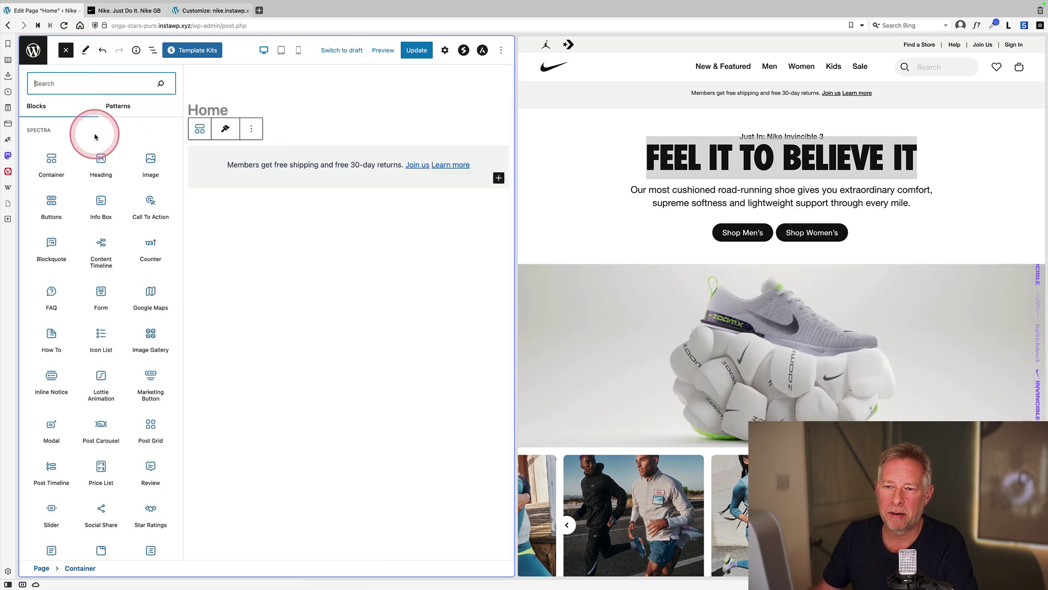
pyautogui.click(50, 160)
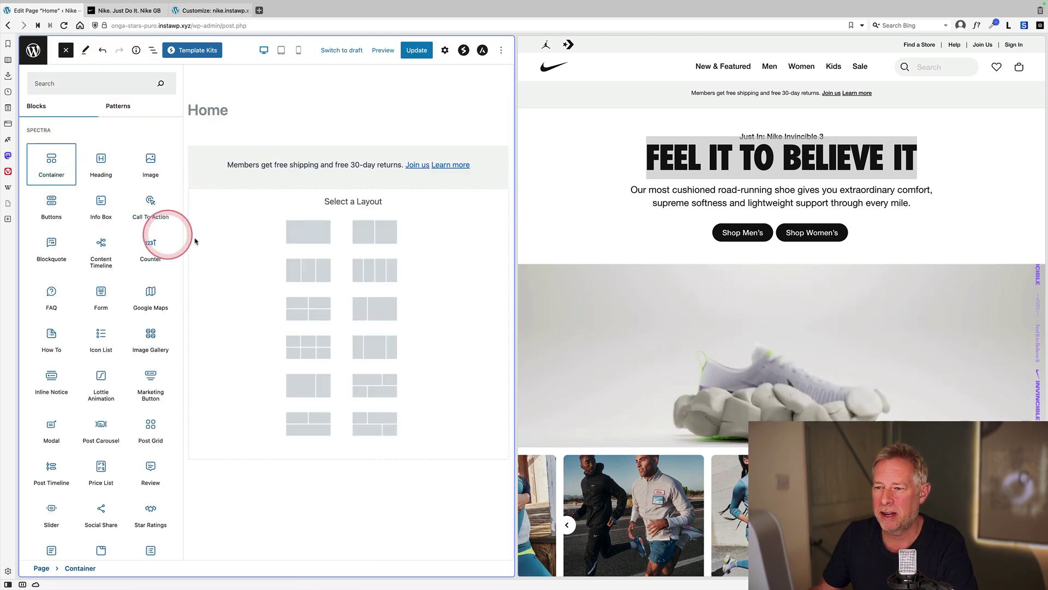
pyautogui.click(304, 237)
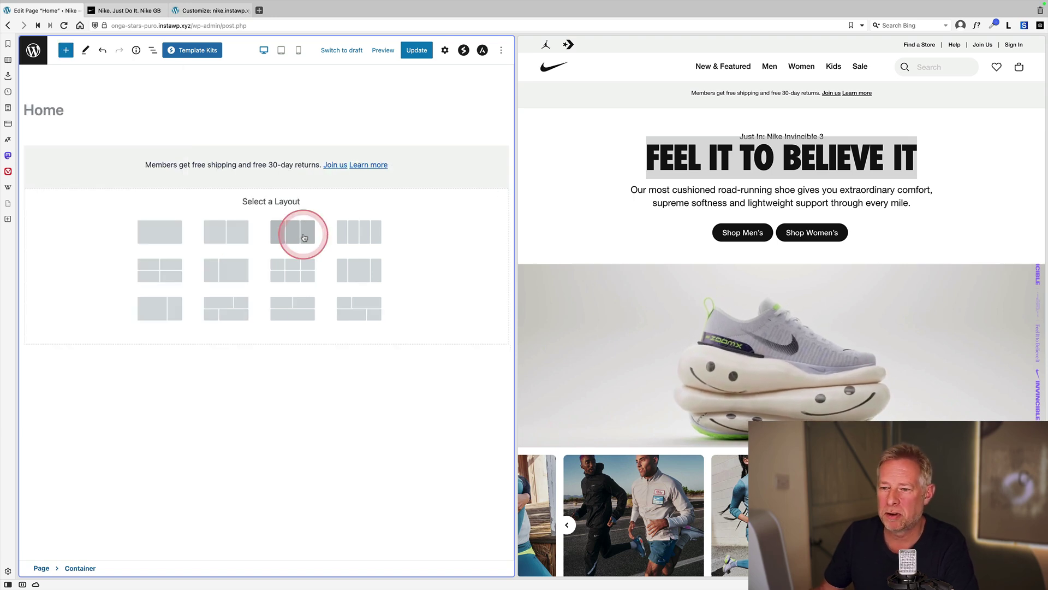
pyautogui.click(158, 232)
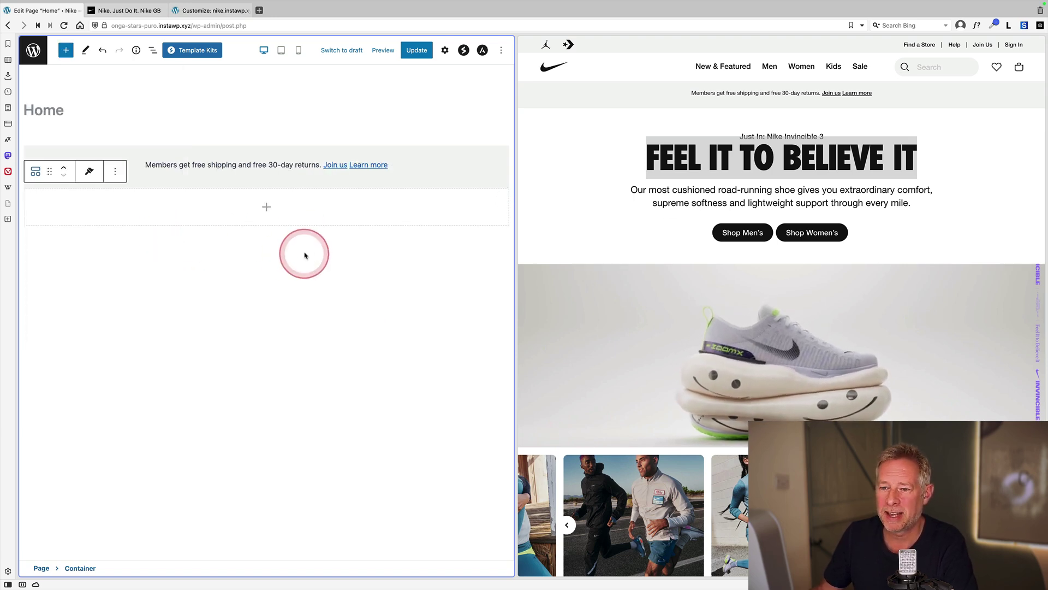
pyautogui.click(267, 208)
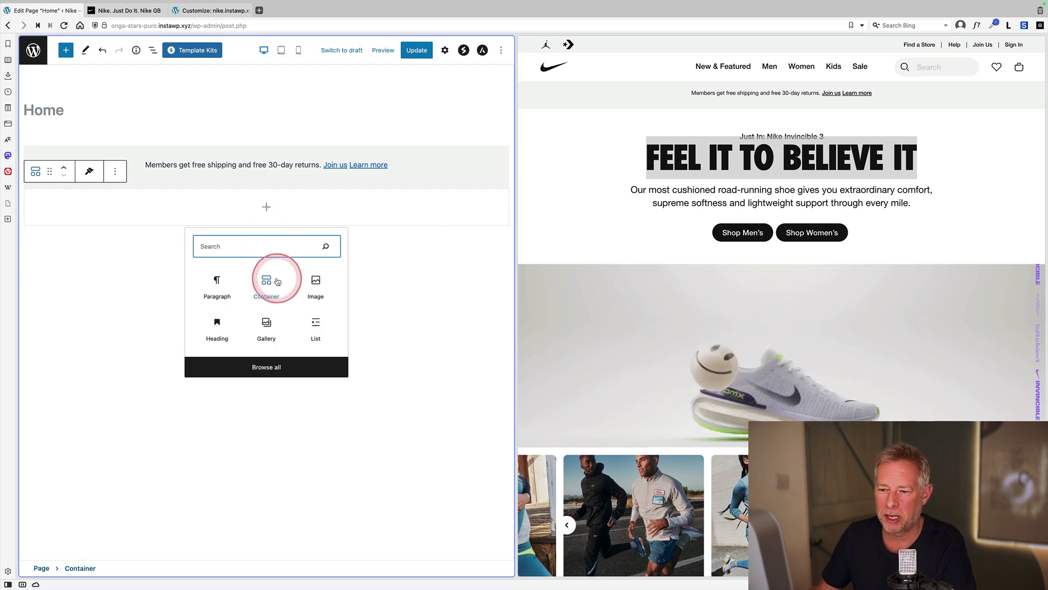
# Step: Insert a Spectra Heading block below the grey shipping banner
pyautogui.click(66, 50)
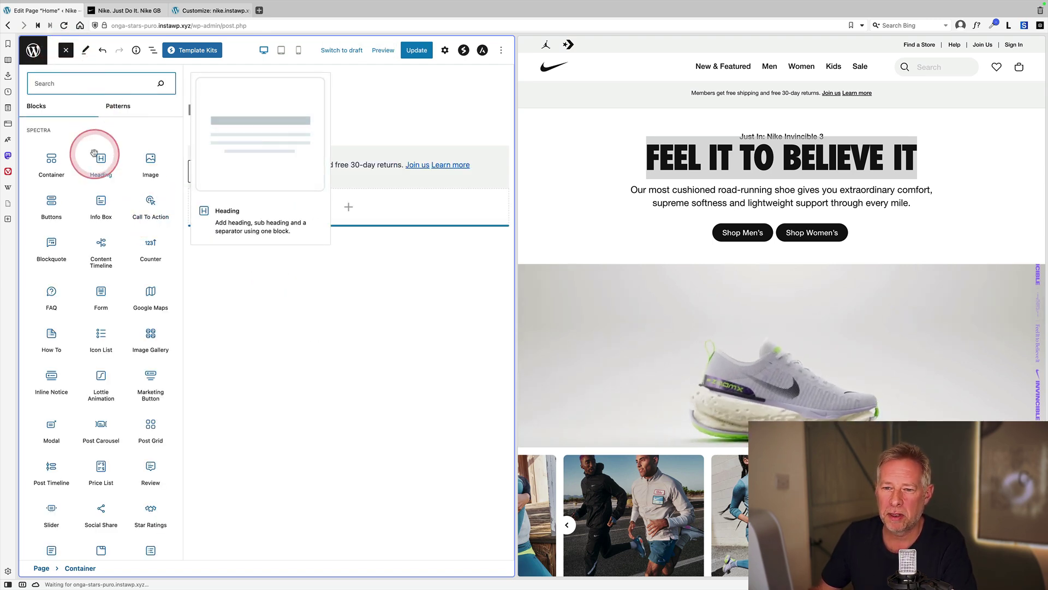
pyautogui.moveTo(99, 158); pyautogui.dragTo(102, 159)
pyautogui.click(102, 159)
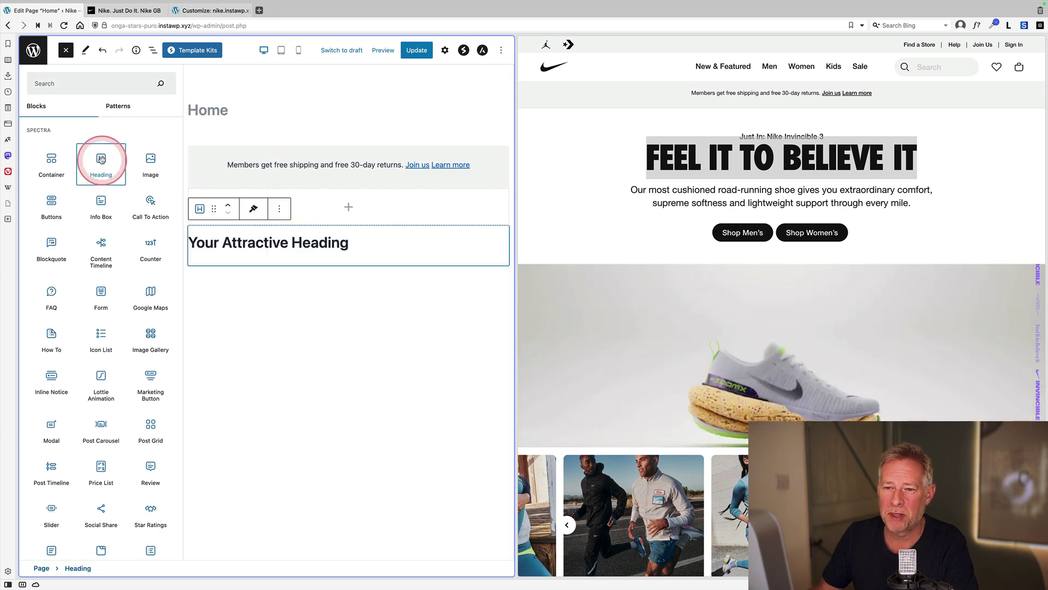
pyautogui.click(251, 239)
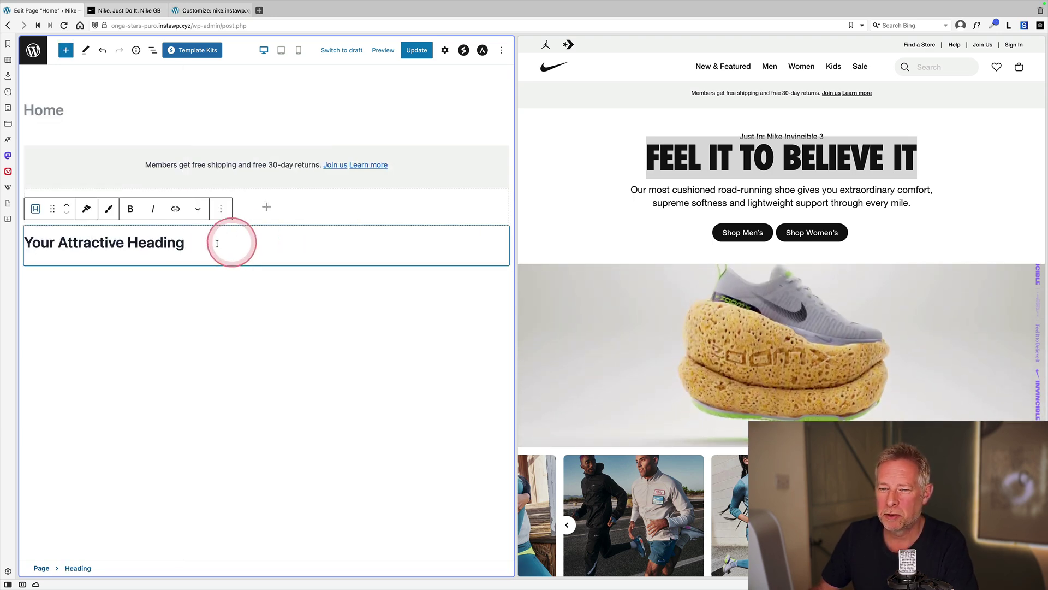
# Step: Replace the placeholder 'Your Attractive Heading' with 'FEEL IT TO BELIEVE IT'
pyautogui.click(147, 243)
pyautogui.click(199, 245)
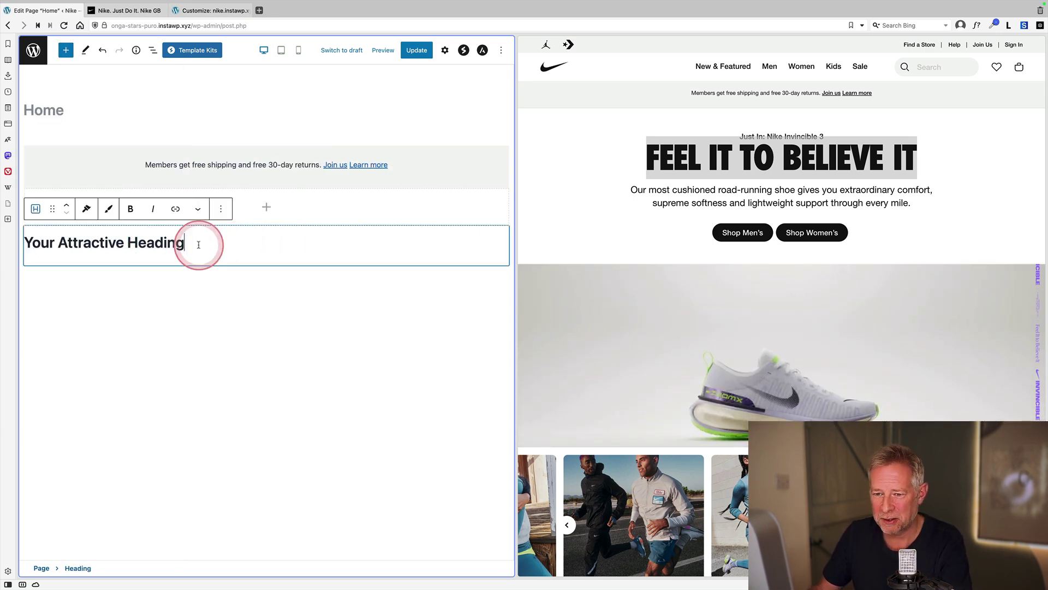
pyautogui.moveTo(184, 243); pyautogui.dragTo(24, 243)
pyautogui.press('BackSpace')
pyautogui.click(85, 243)
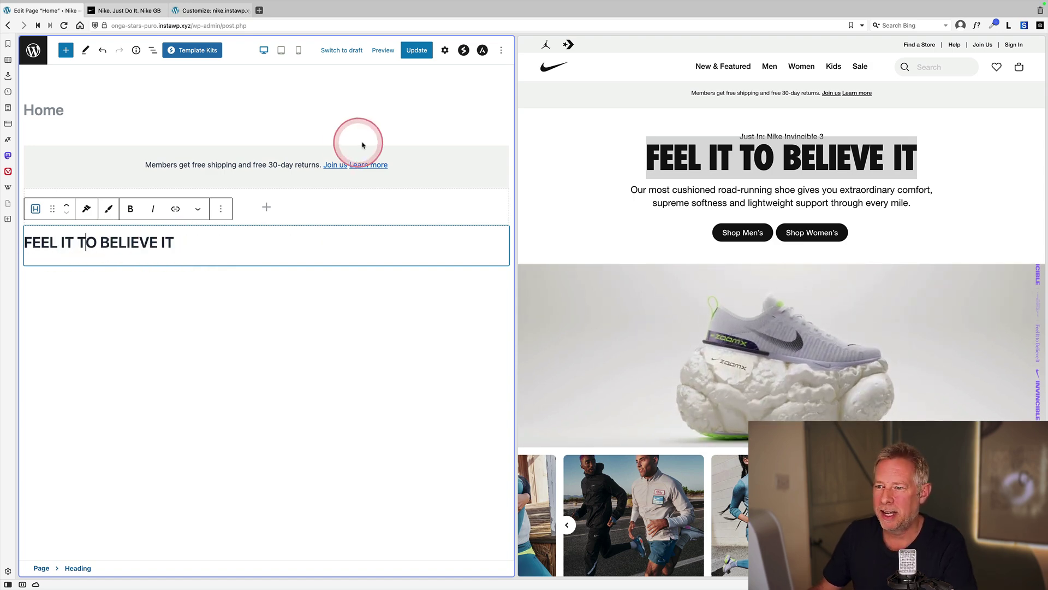
pyautogui.click(445, 50)
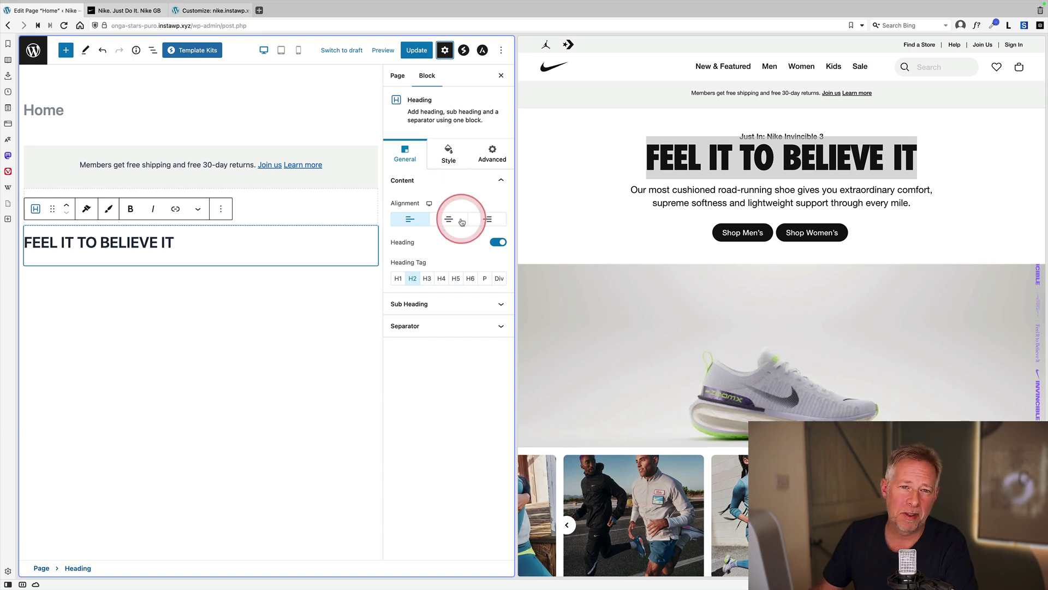
# Step: Set the heading's font family to Poppins with weight 900
pyautogui.click(449, 153)
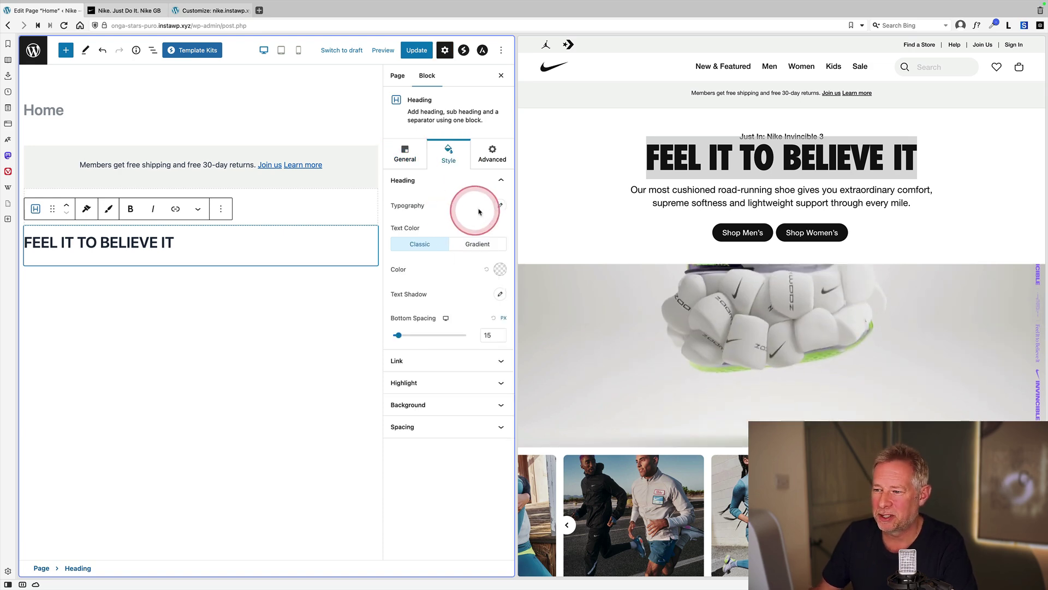
pyautogui.click(500, 205)
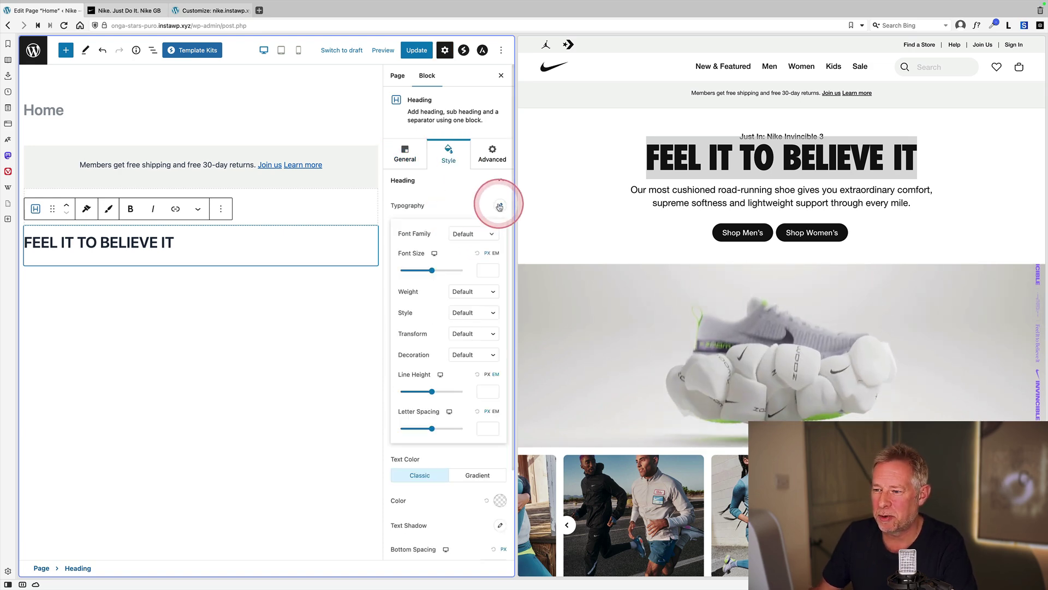
pyautogui.click(475, 233)
pyautogui.write('pop')
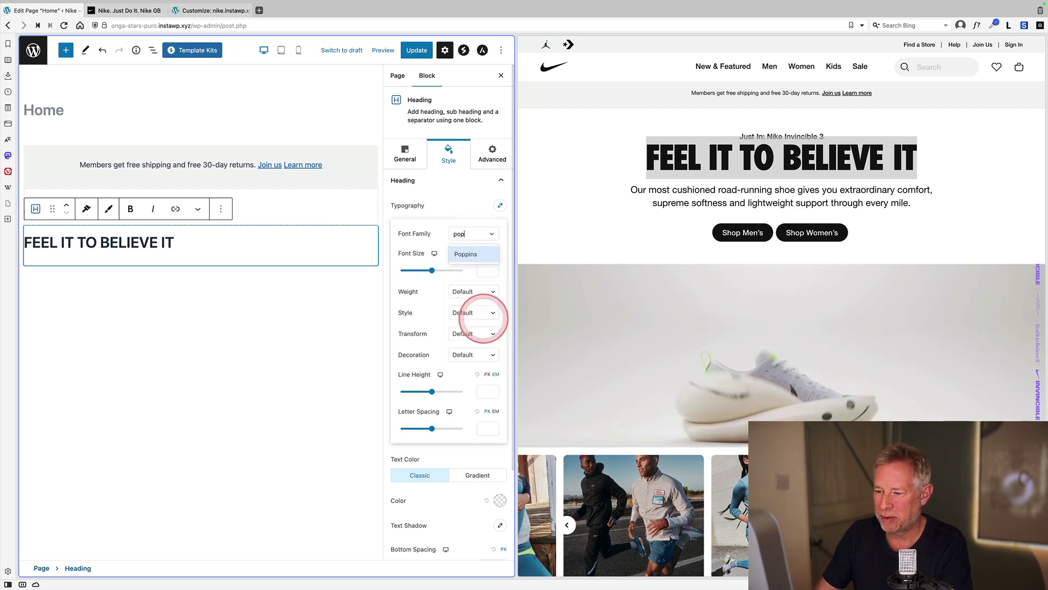
pyautogui.click(464, 254)
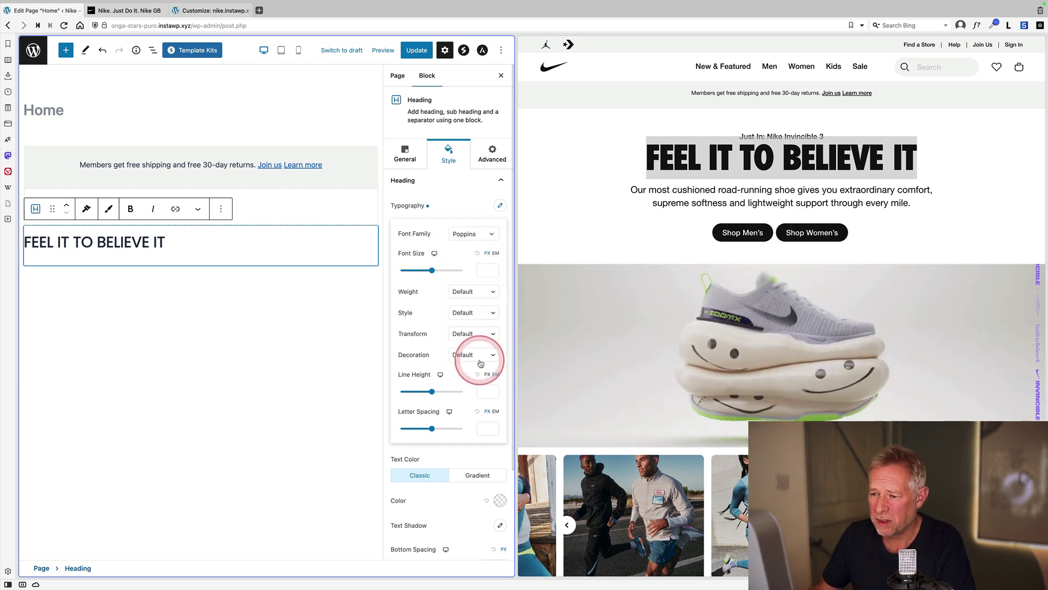
pyautogui.click(488, 291)
pyautogui.click(478, 384)
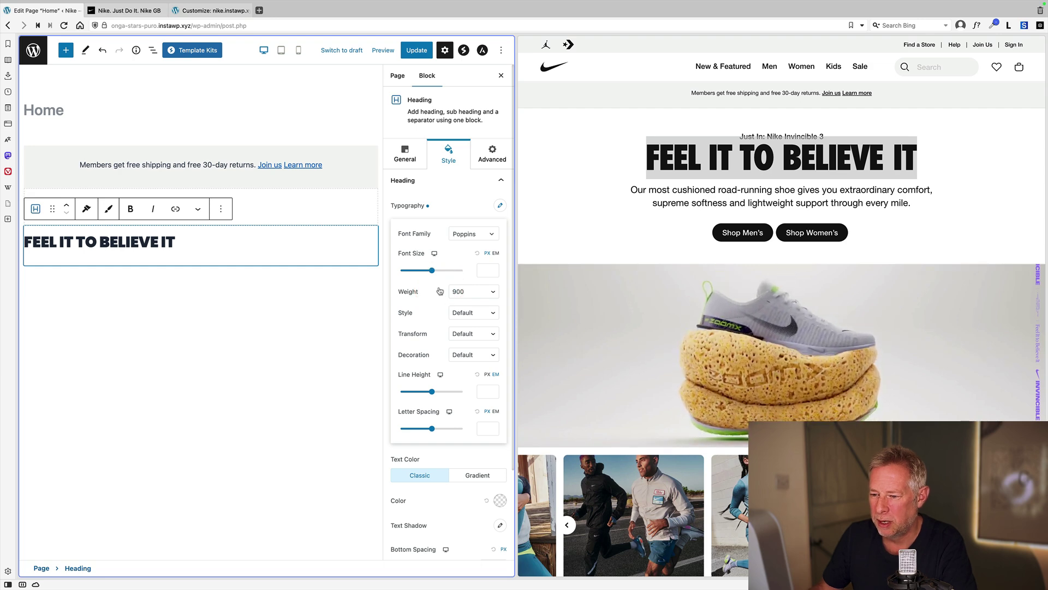
# Step: Make the heading font size 68 and centre-align it
pyautogui.click(480, 268)
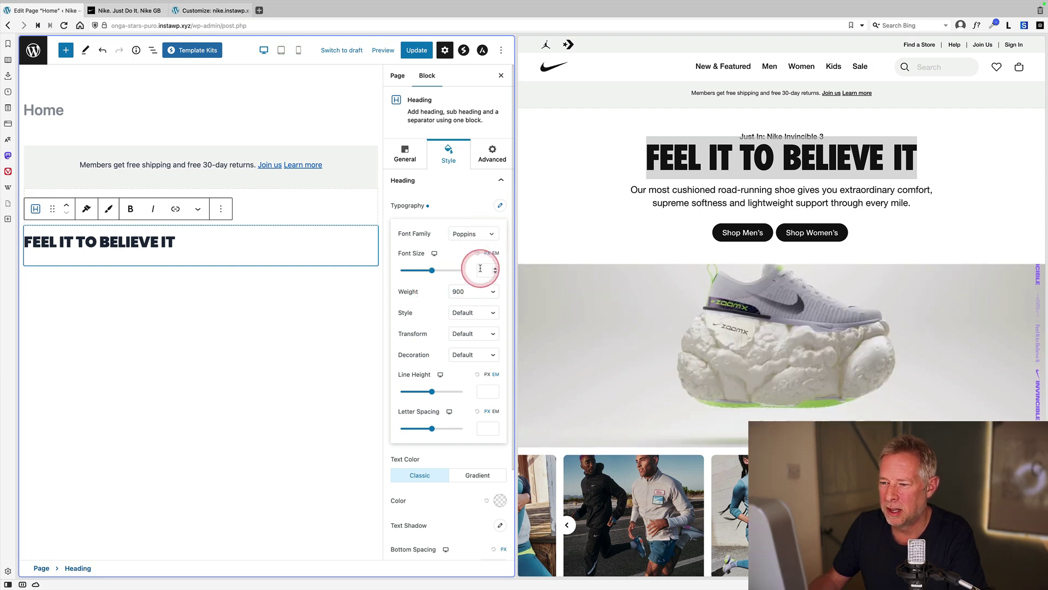
pyautogui.moveTo(433, 273); pyautogui.dragTo(430, 273)
pyautogui.click(483, 273)
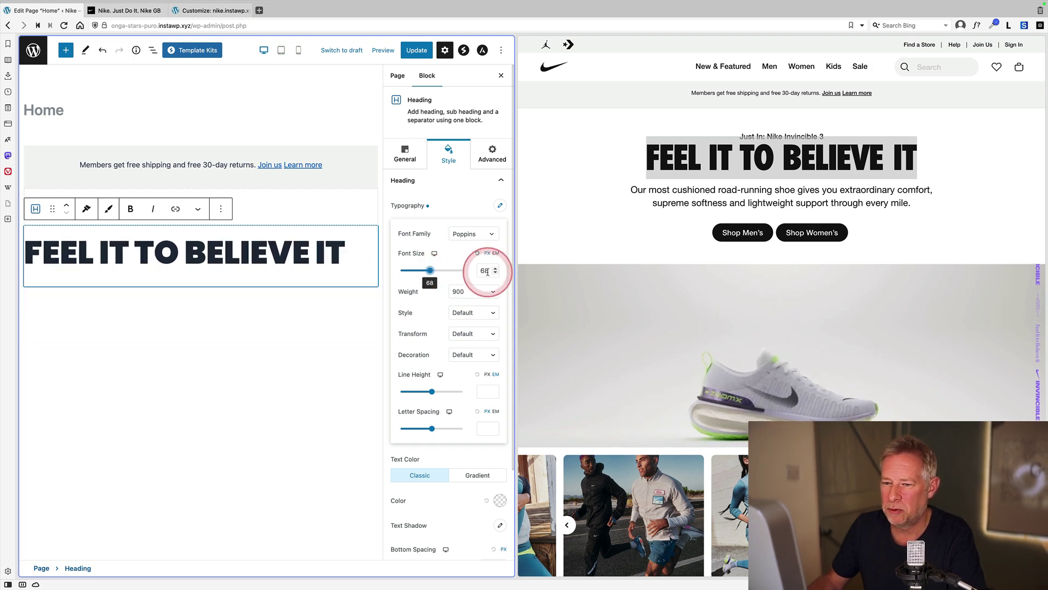
pyautogui.click(236, 270)
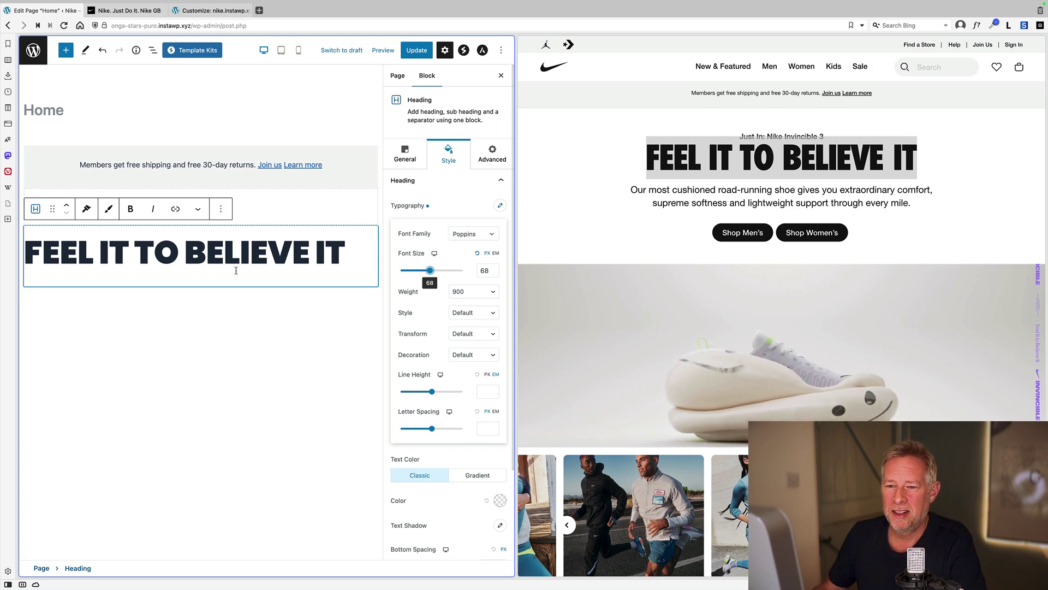
pyautogui.click(187, 262)
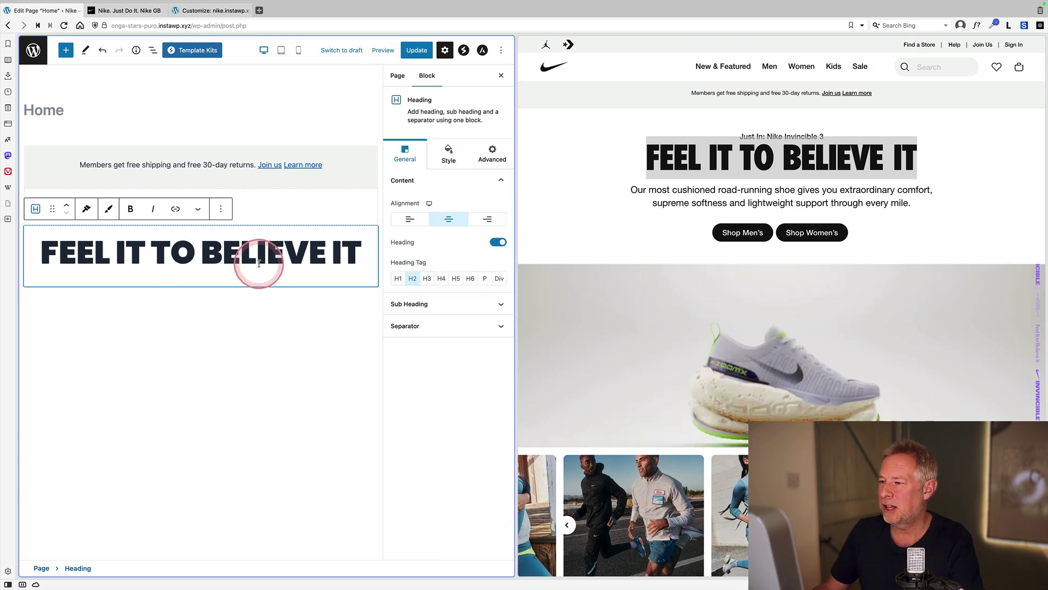
# Step: Copy the Nike subheading text and paste it into a new paragraph below the heading
pyautogui.click(728, 204)
pyautogui.moveTo(628, 189); pyautogui.dragTo(948, 213)
pyautogui.press('super+c')
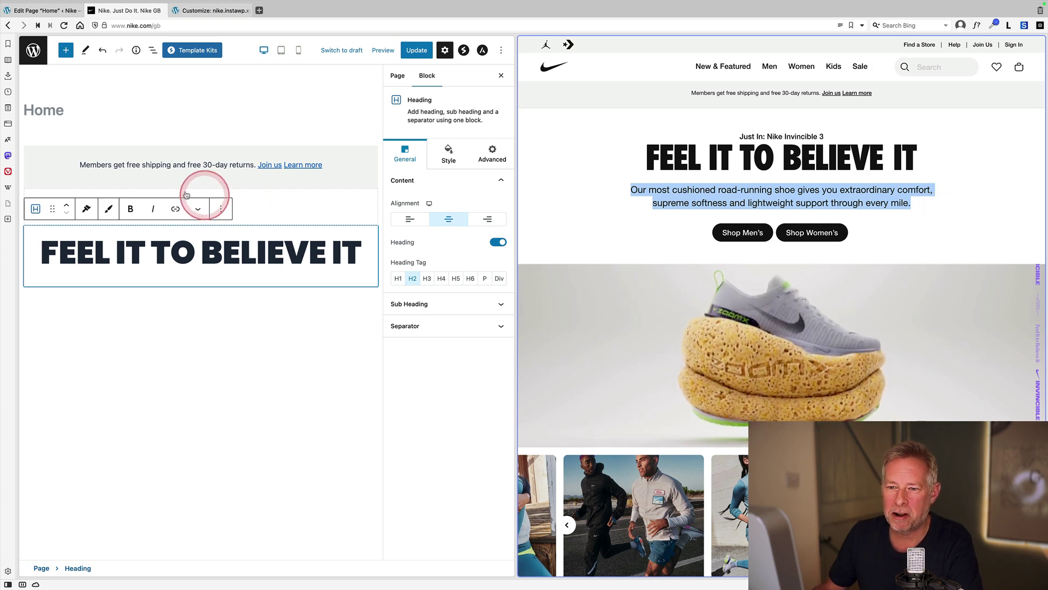
pyautogui.click(202, 306)
pyautogui.press('super+v')
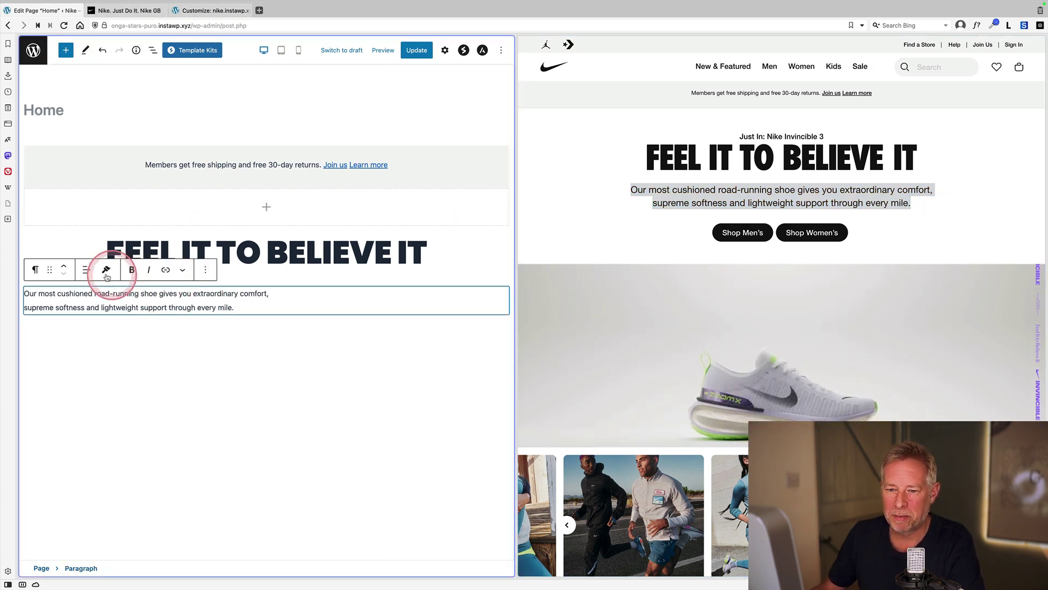
# Step: Centre-align the subheading paragraph and make it bold
pyautogui.click(88, 270)
pyautogui.click(121, 314)
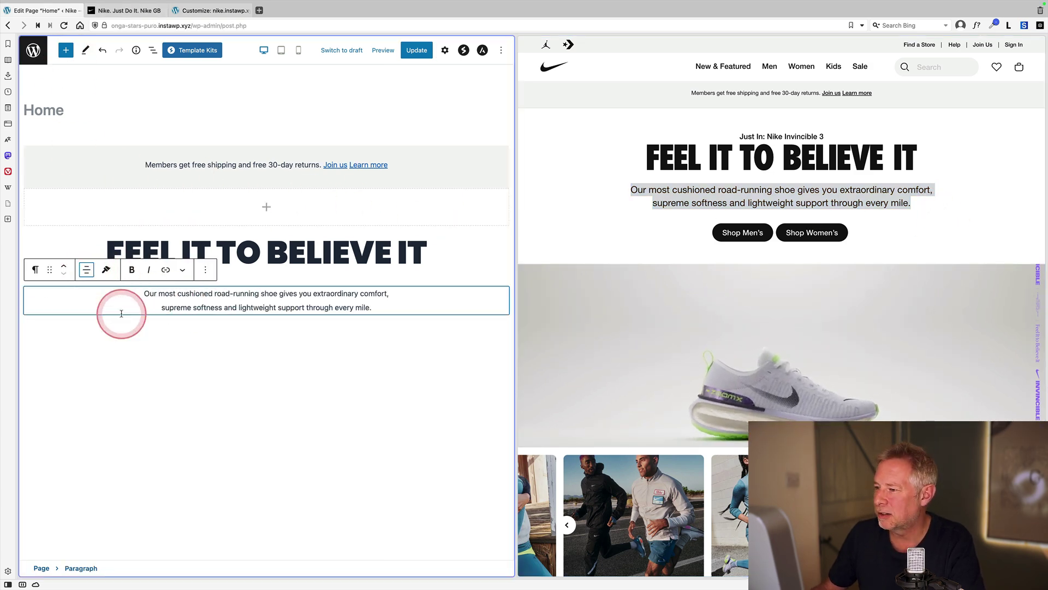
pyautogui.tripleClick(214, 294)
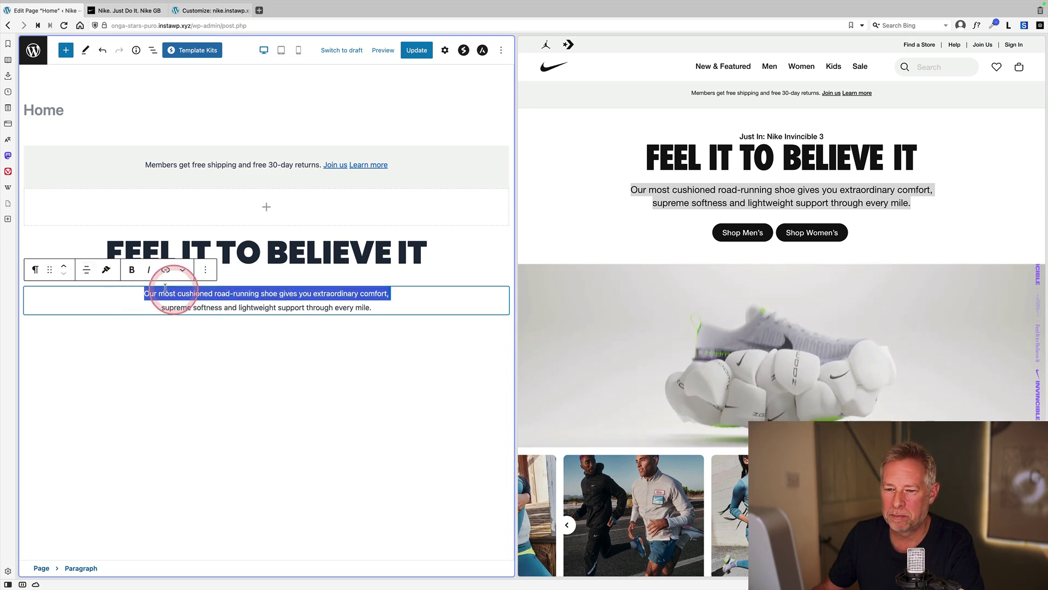
pyautogui.click(368, 343)
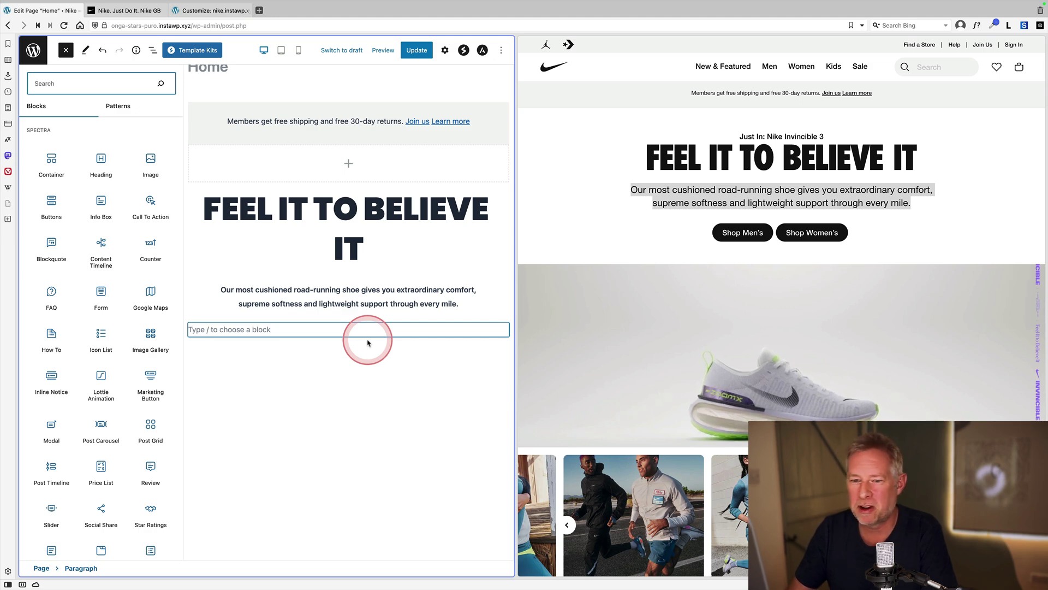
# Step: Insert a Spectra Buttons block and give the first button a border radius of 20
pyautogui.click(62, 205)
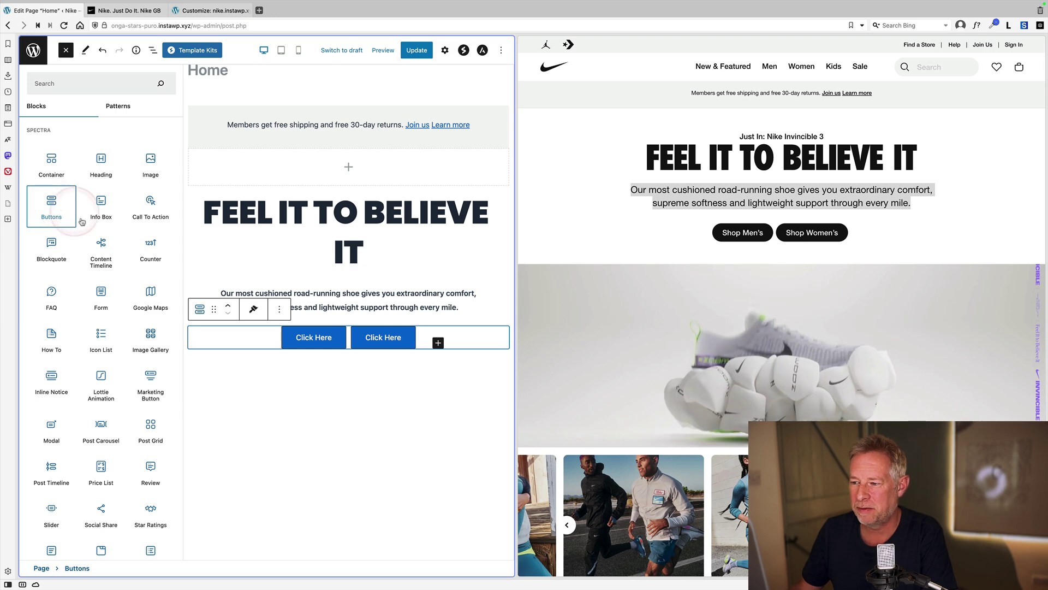
pyautogui.click(445, 50)
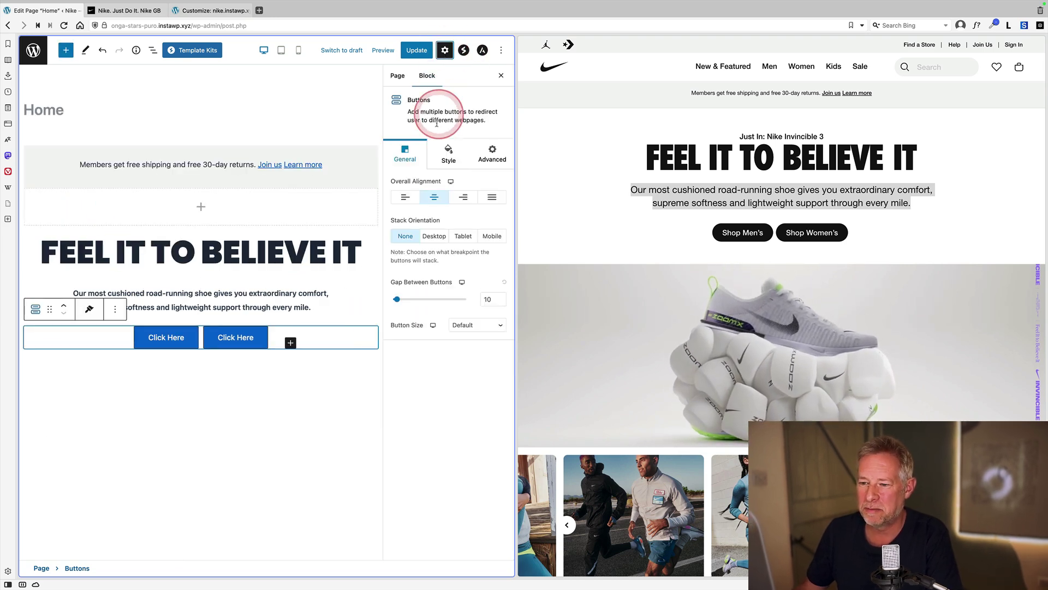
pyautogui.click(175, 342)
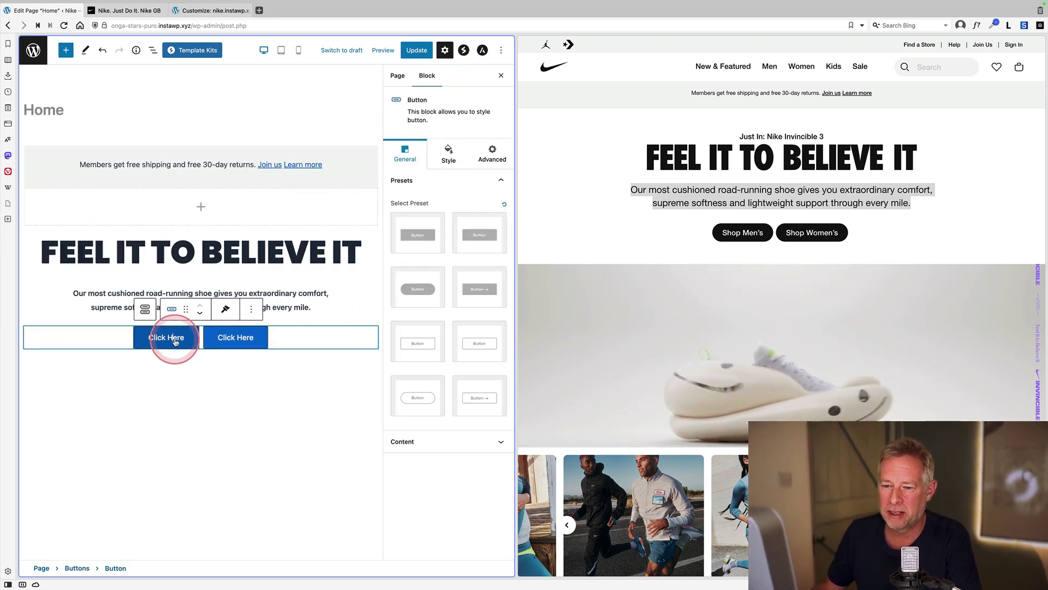
pyautogui.click(459, 148)
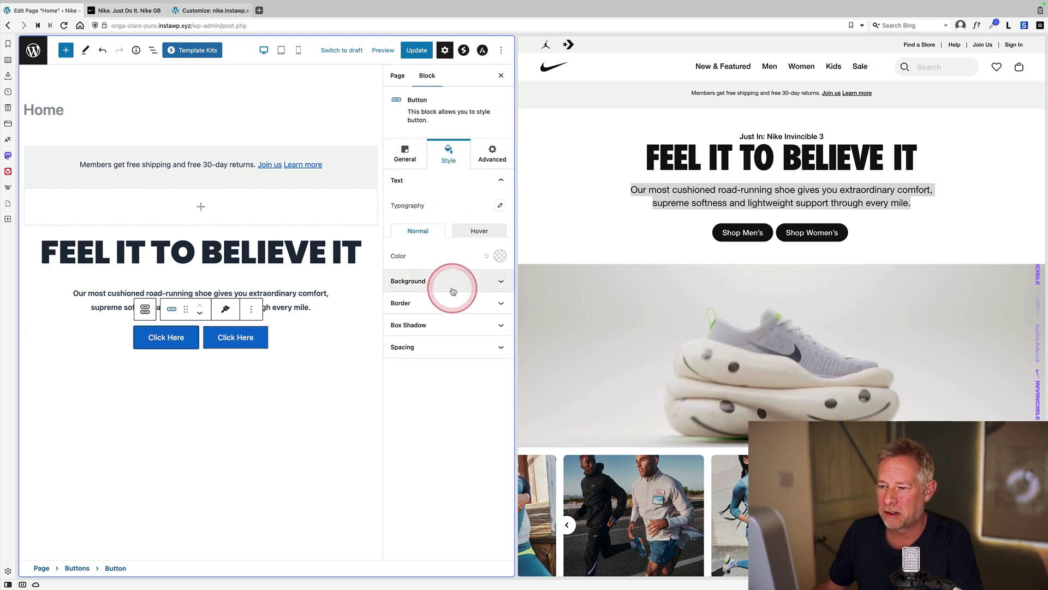
pyautogui.click(456, 301)
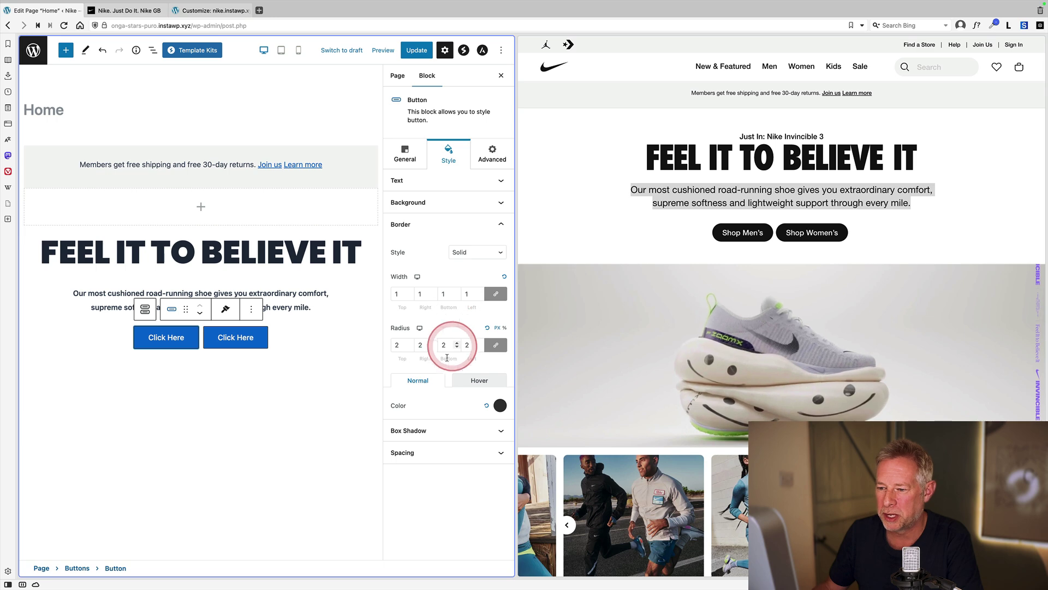
pyautogui.click(402, 344)
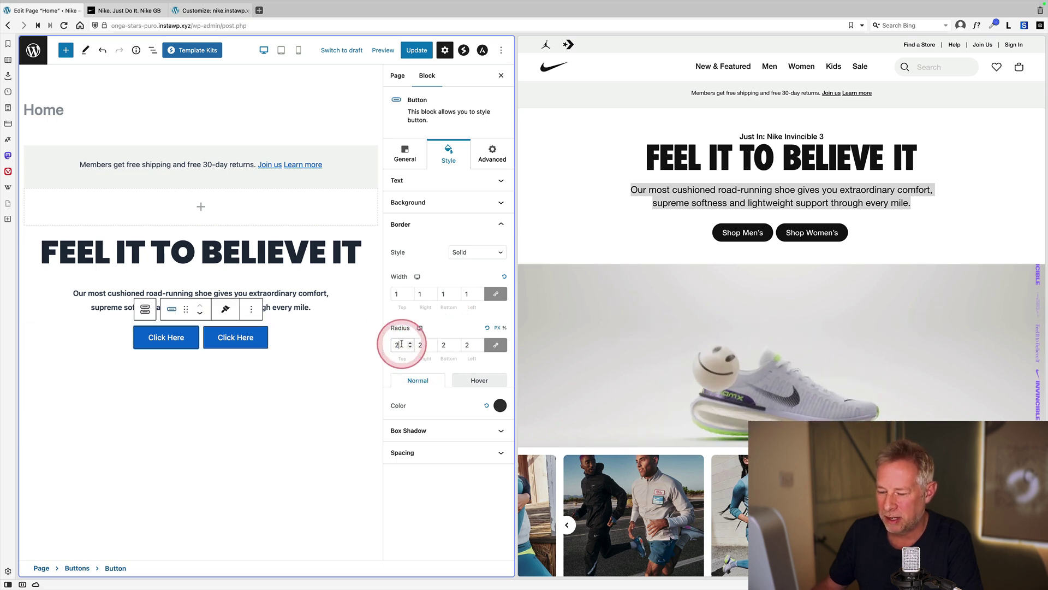
pyautogui.write('0')
pyautogui.click(219, 322)
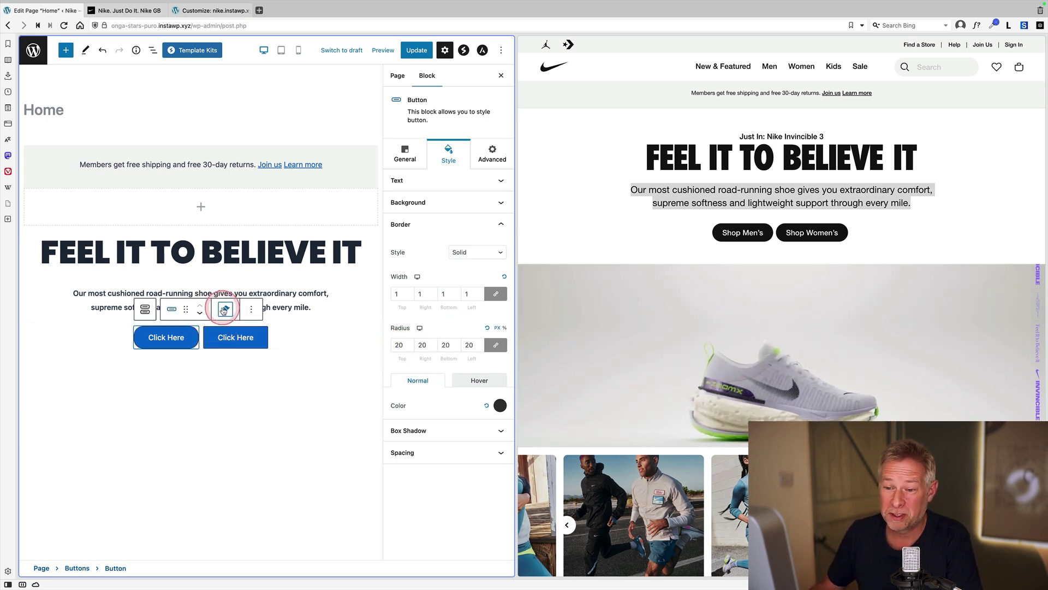
# Step: Copy the first button's rounded style and paste it onto the second button
pyautogui.click(230, 331)
pyautogui.click(232, 338)
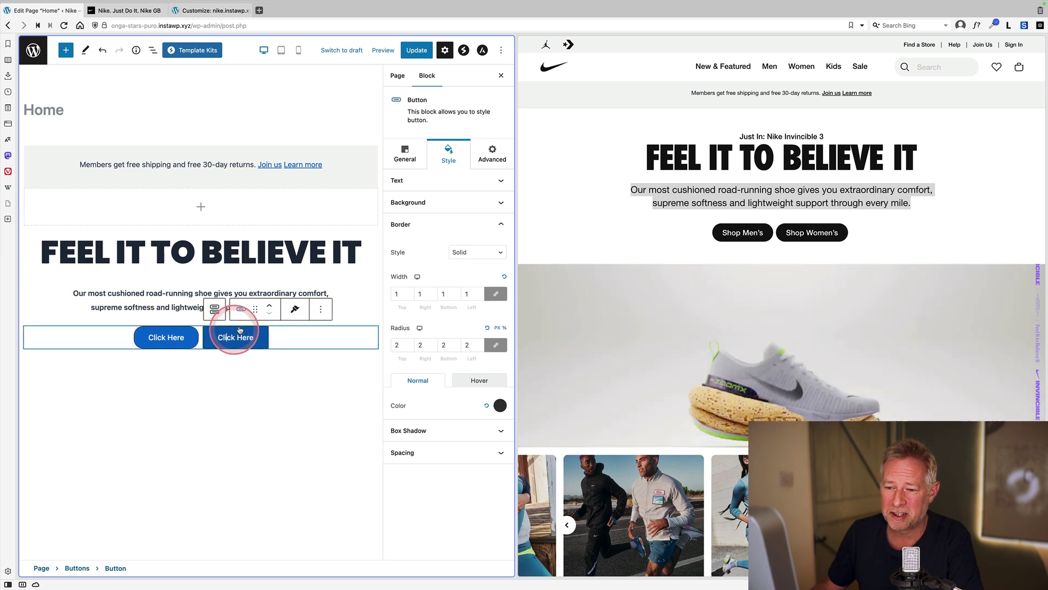
pyautogui.click(294, 309)
pyautogui.click(306, 346)
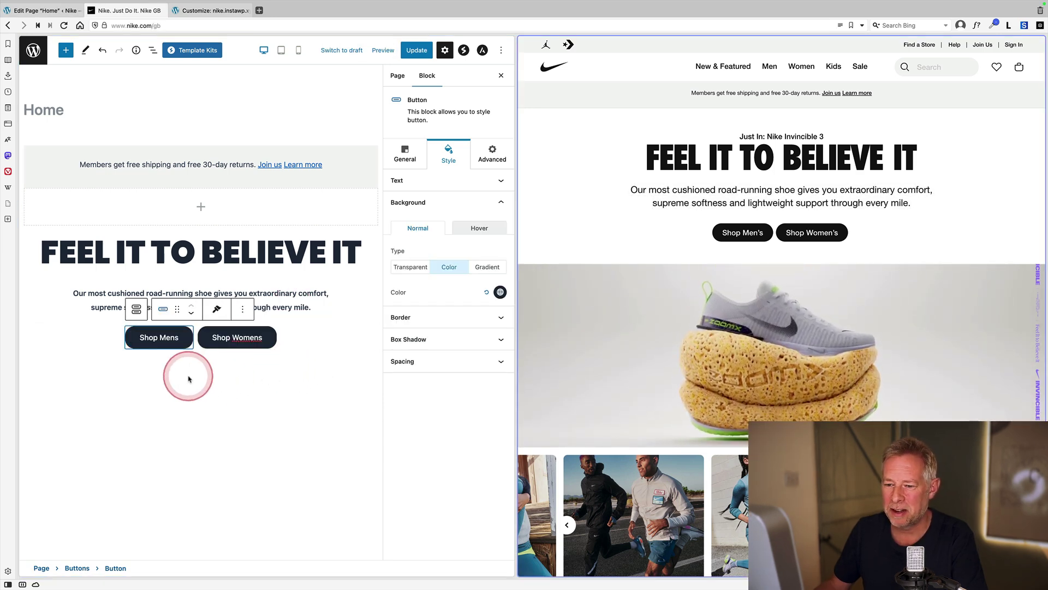
pyautogui.click(191, 377)
pyautogui.click(314, 365)
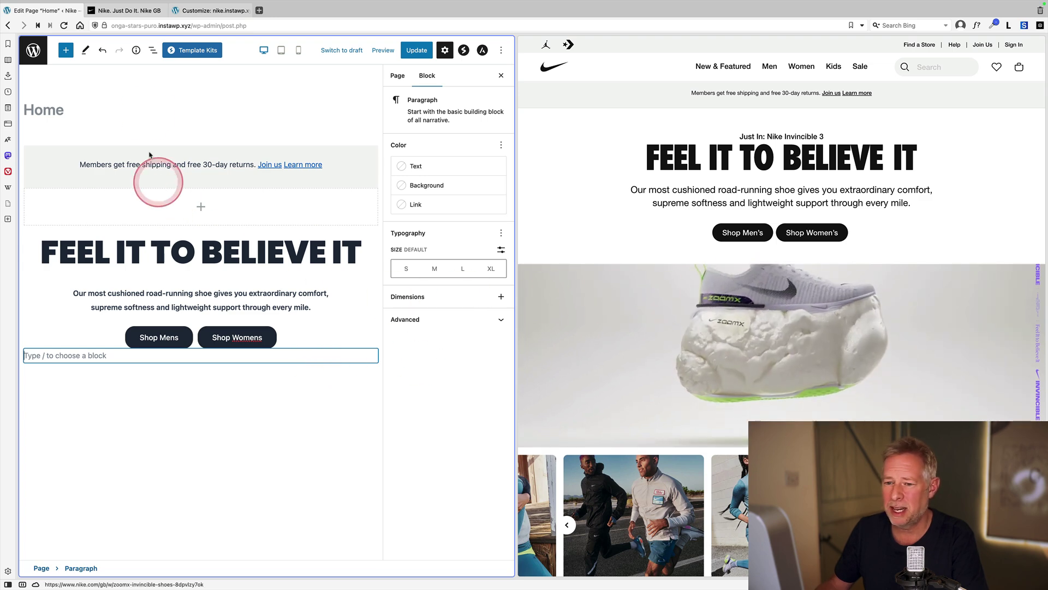
# Step: Insert a new empty Container block below the buttons
pyautogui.click(66, 49)
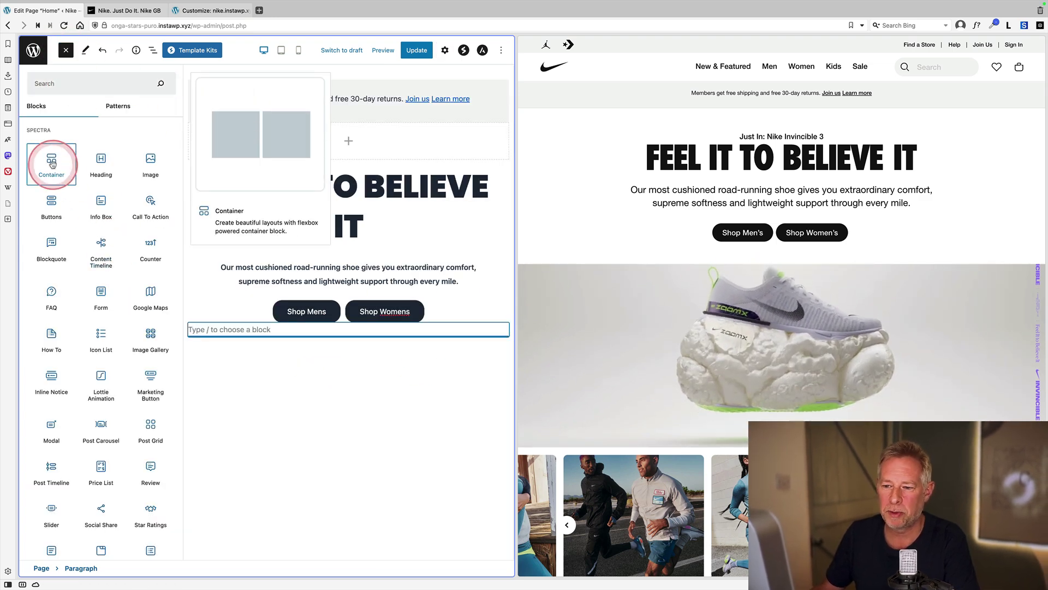
pyautogui.click(52, 163)
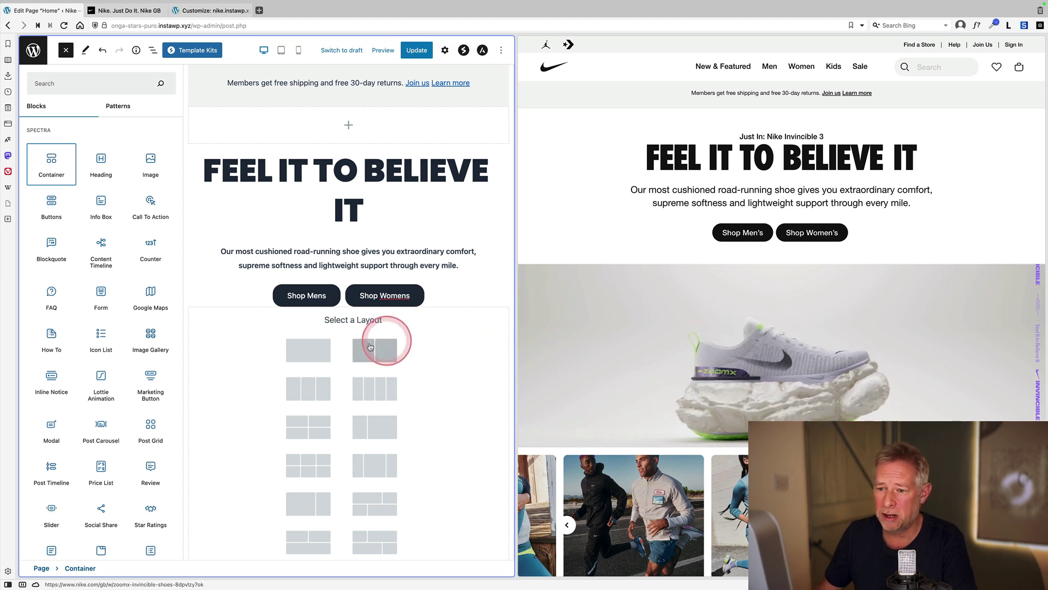
pyautogui.click(370, 347)
pyautogui.click(355, 349)
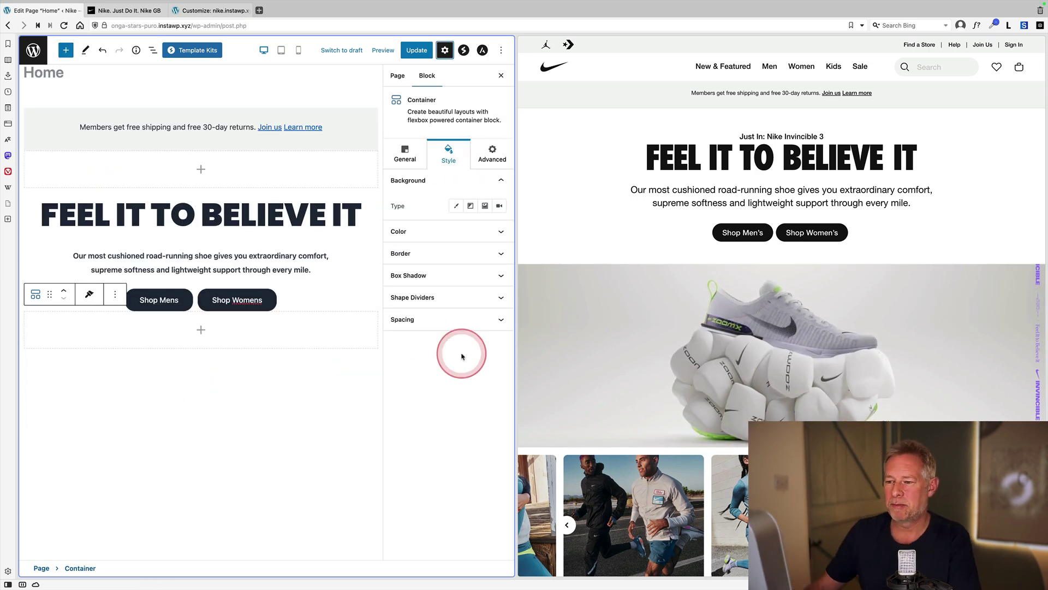
# Step: Give the container a 30 margin on every side
pyautogui.click(461, 319)
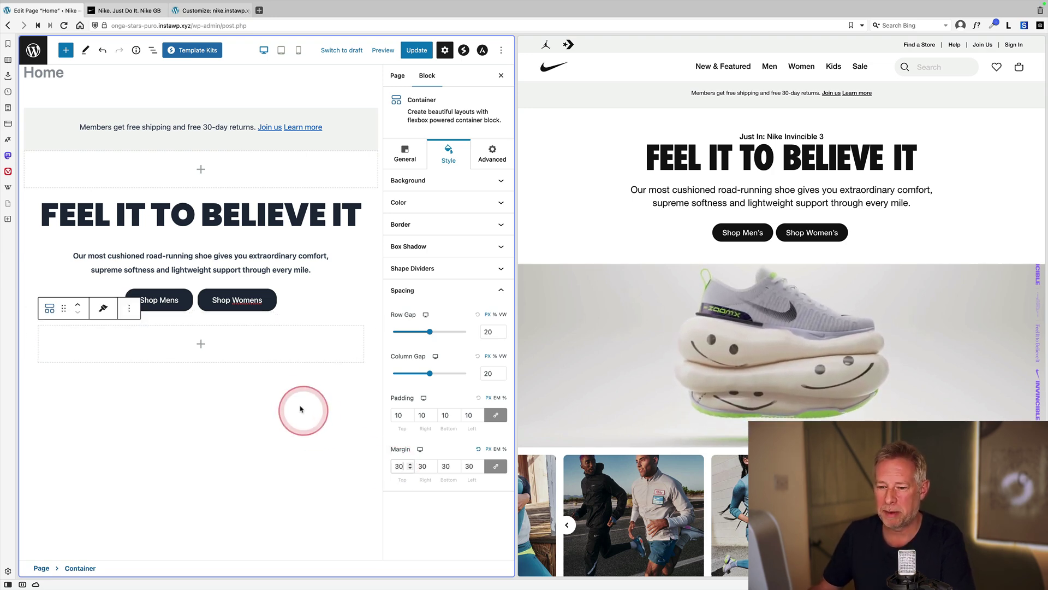
pyautogui.click(456, 163)
pyautogui.click(405, 154)
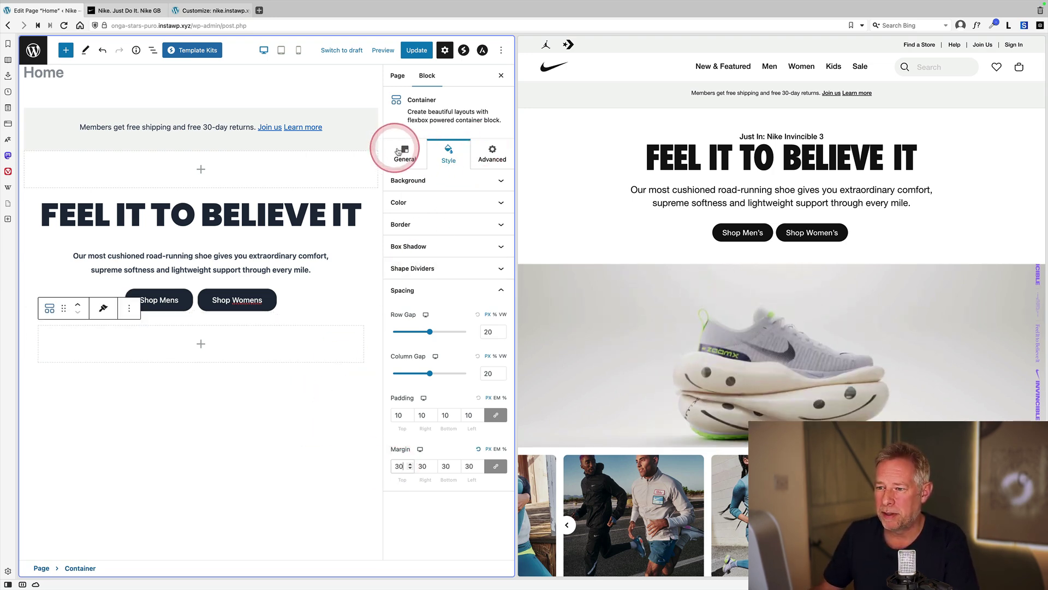
pyautogui.click(492, 162)
pyautogui.click(450, 156)
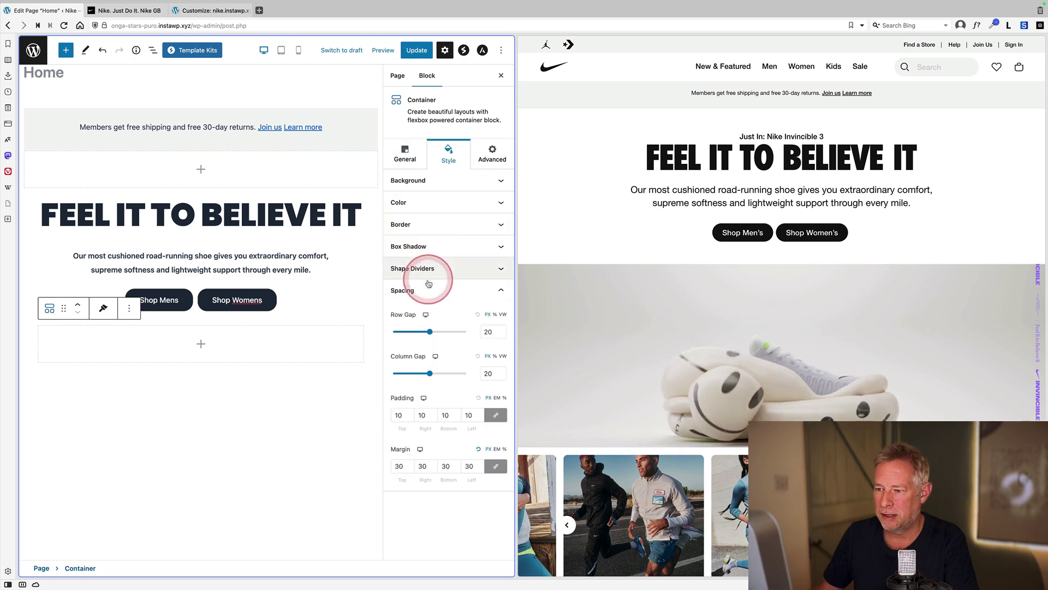
pyautogui.click(442, 188)
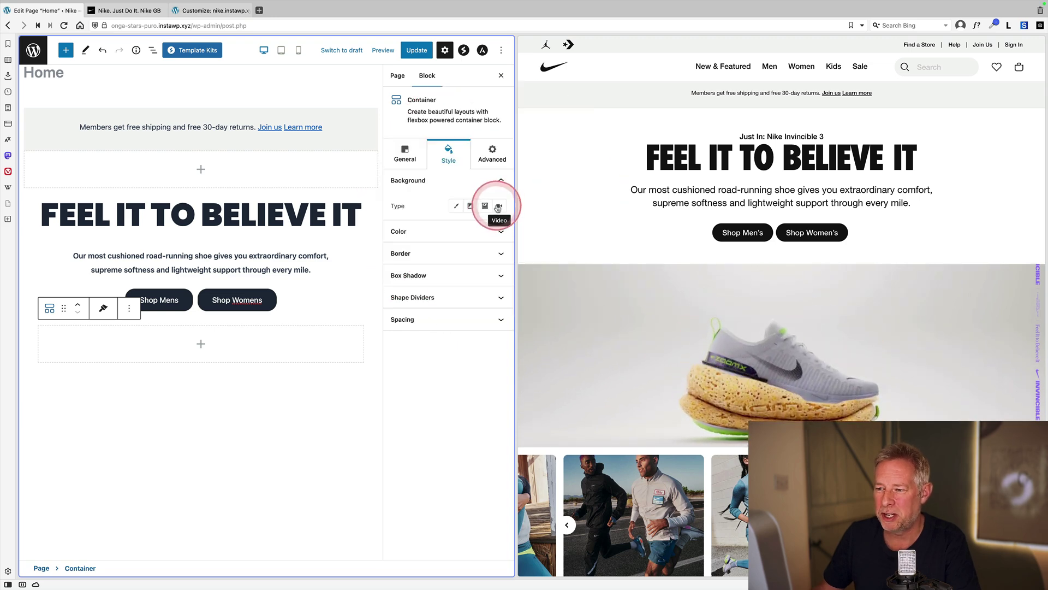
# Step: Set the container background to the Untitled.mp4 shoe video with a 450 minimum height
pyautogui.click(497, 208)
pyautogui.click(471, 547)
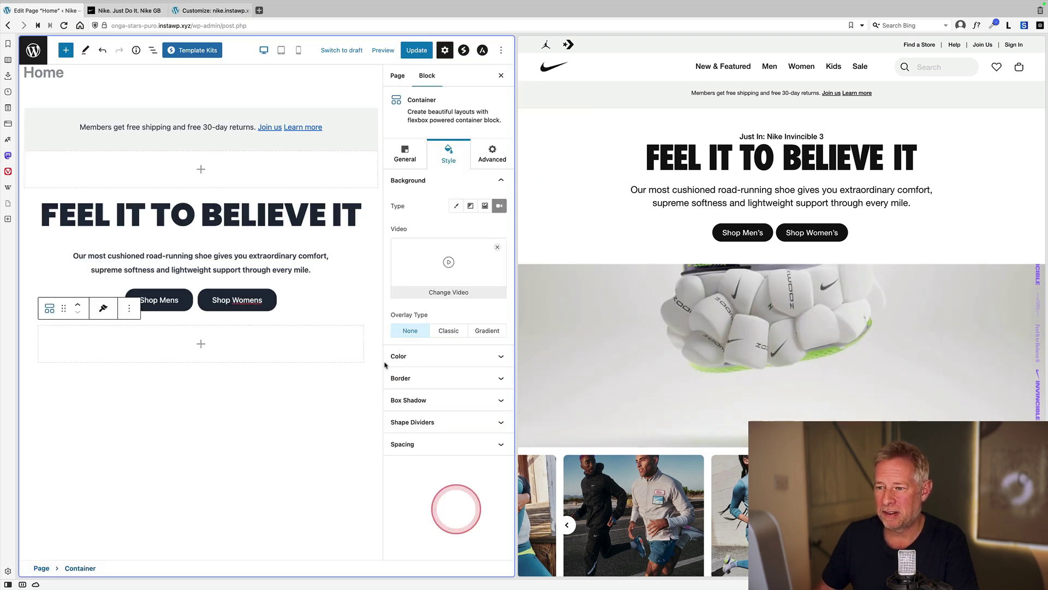
pyautogui.click(351, 304)
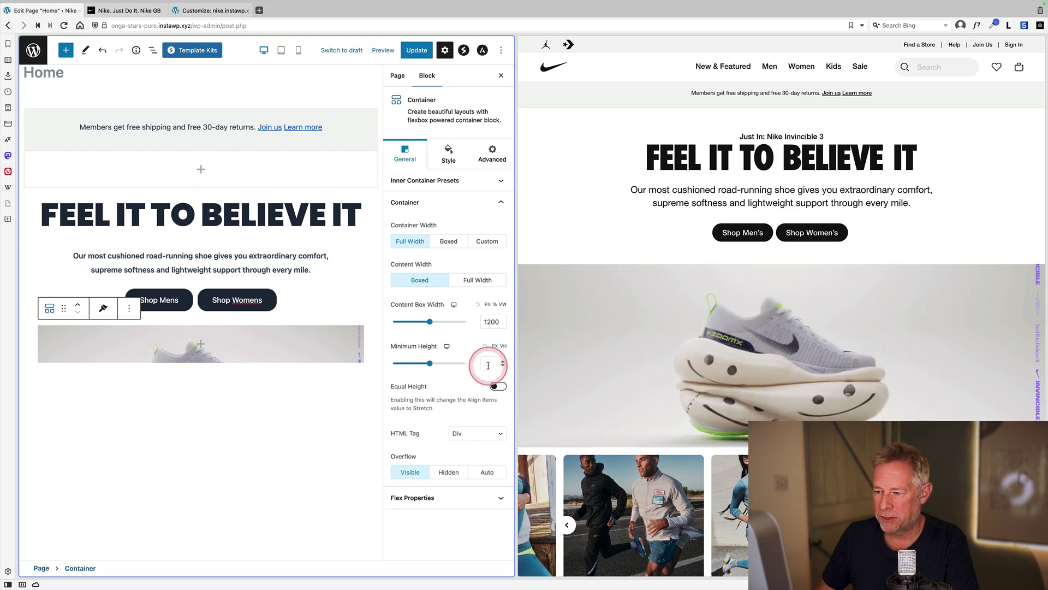
pyautogui.write('450')
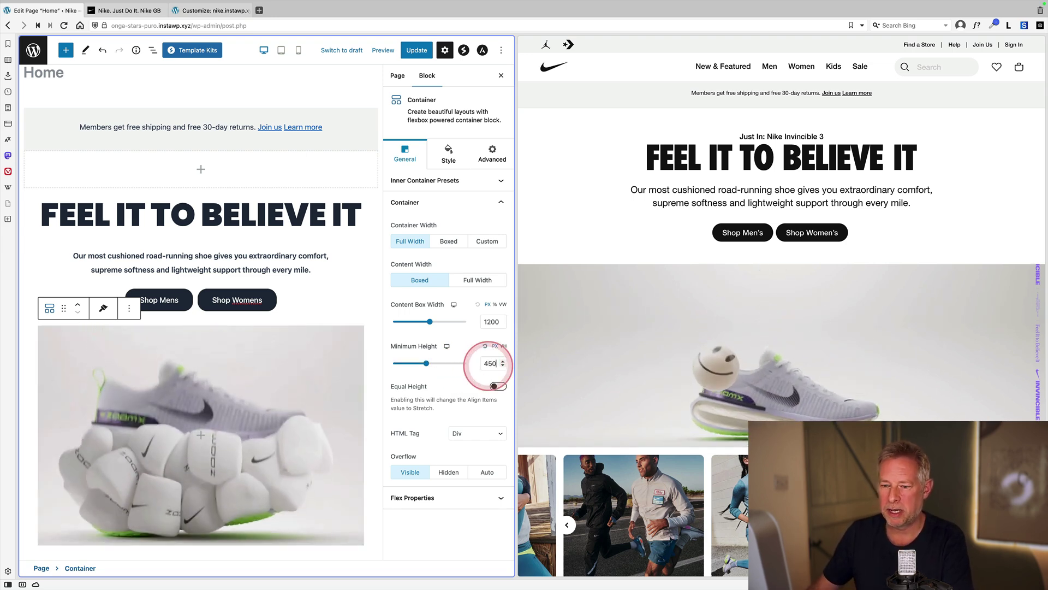
pyautogui.click(275, 403)
pyautogui.scroll(-3, 275, 403)
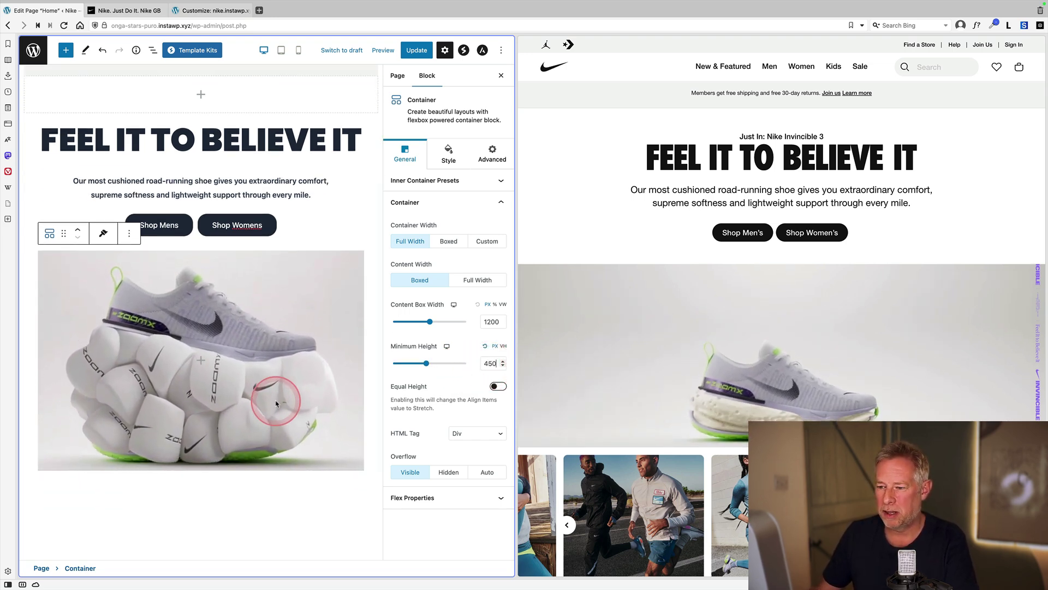
pyautogui.click(429, 248)
pyautogui.click(401, 243)
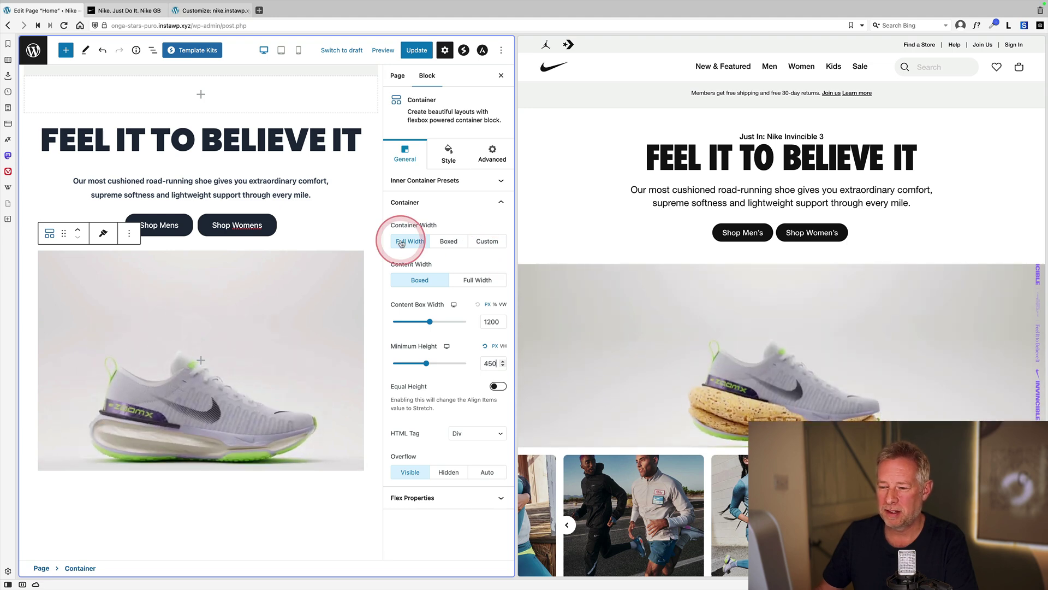
# Step: Turn on Hide on Mobile in the video container's responsive conditions
pyautogui.hotkey('ctrl', 'alt', 'o')
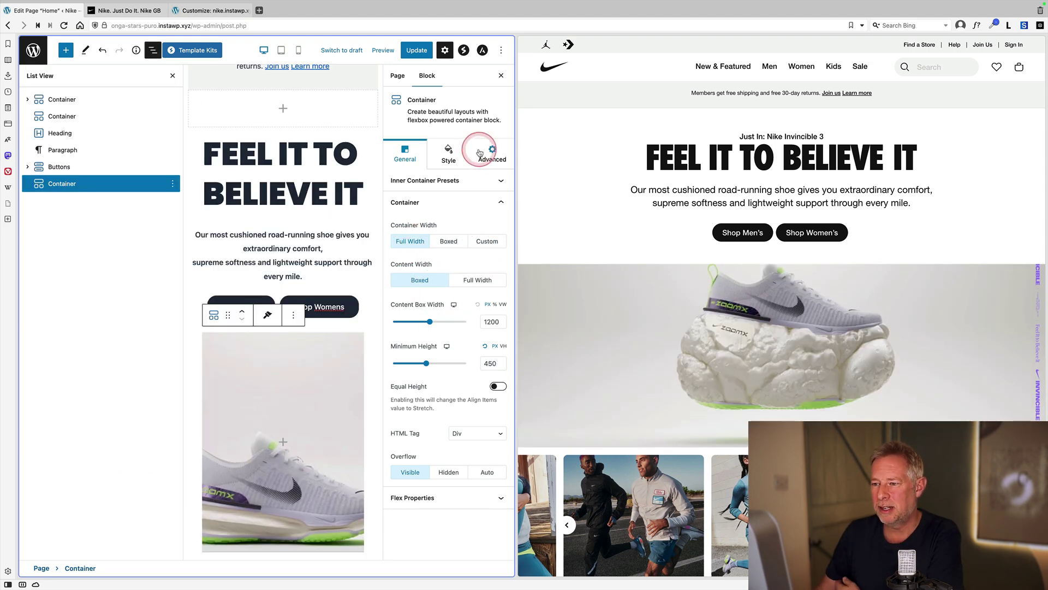
pyautogui.click(480, 151)
pyautogui.click(444, 290)
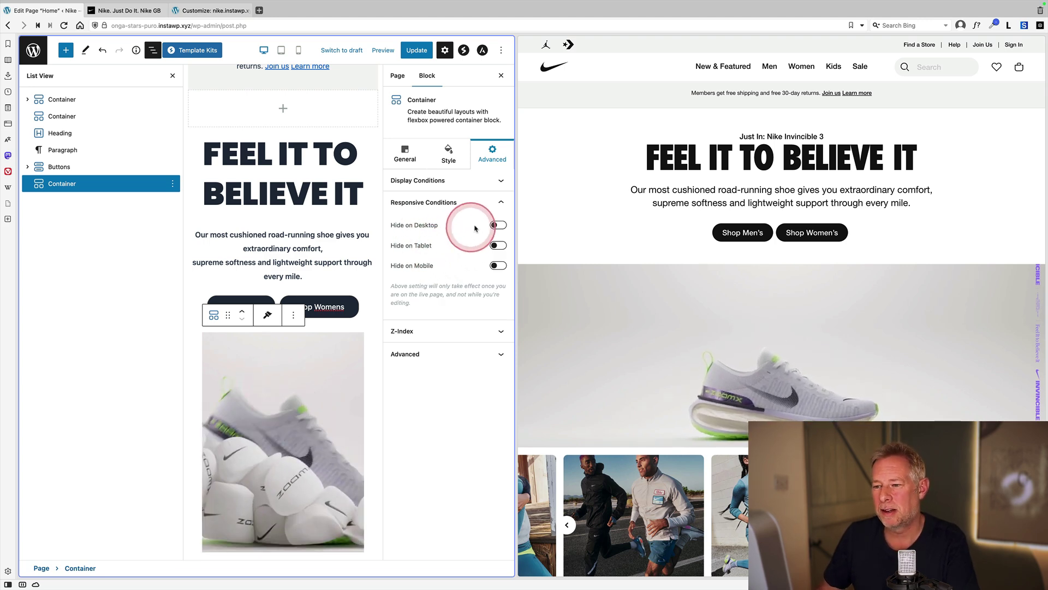
pyautogui.click(498, 265)
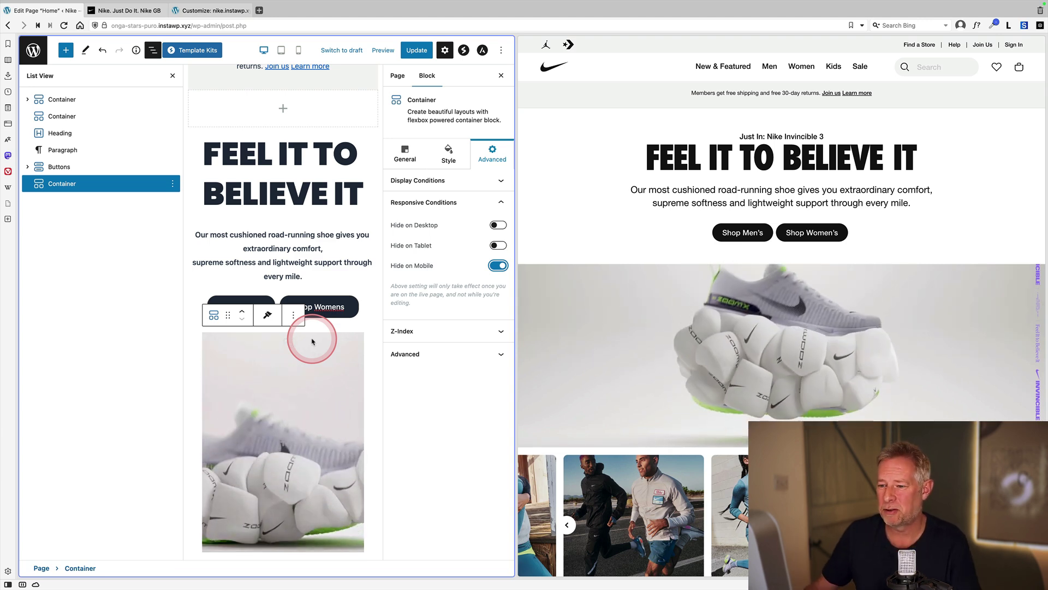
# Step: Update the Home page and open its live version
pyautogui.scroll(-3, 263, 399)
pyautogui.scroll(-3, 265, 402)
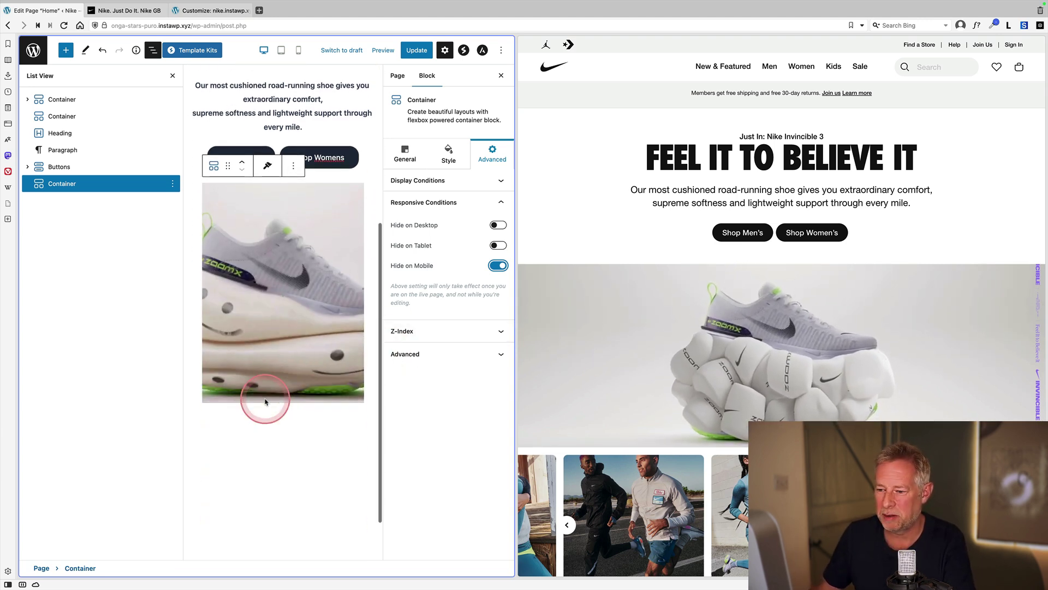
pyautogui.scroll(-5, 617, 431)
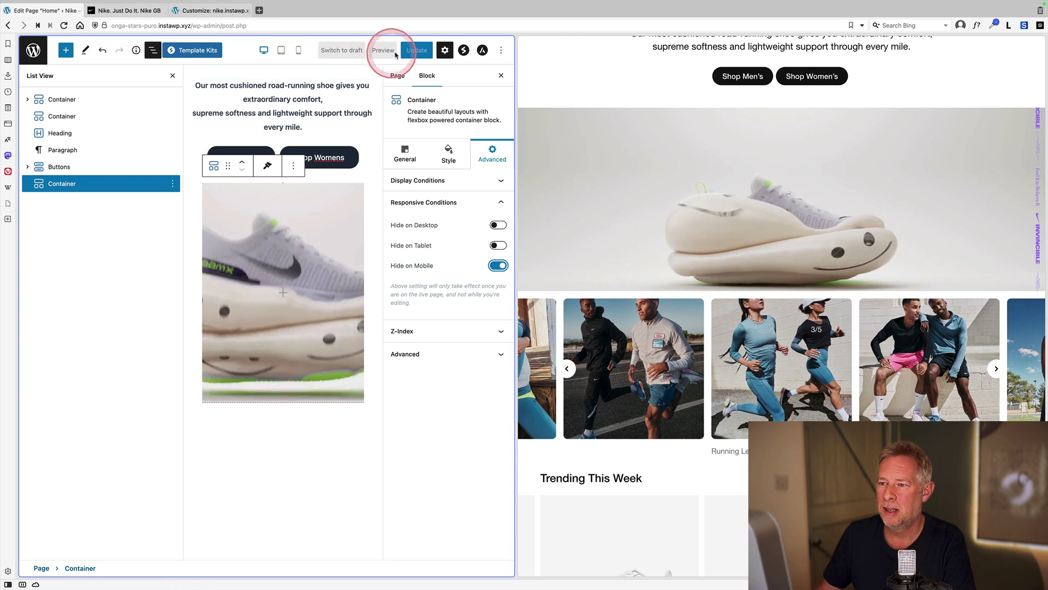
pyautogui.click(416, 50)
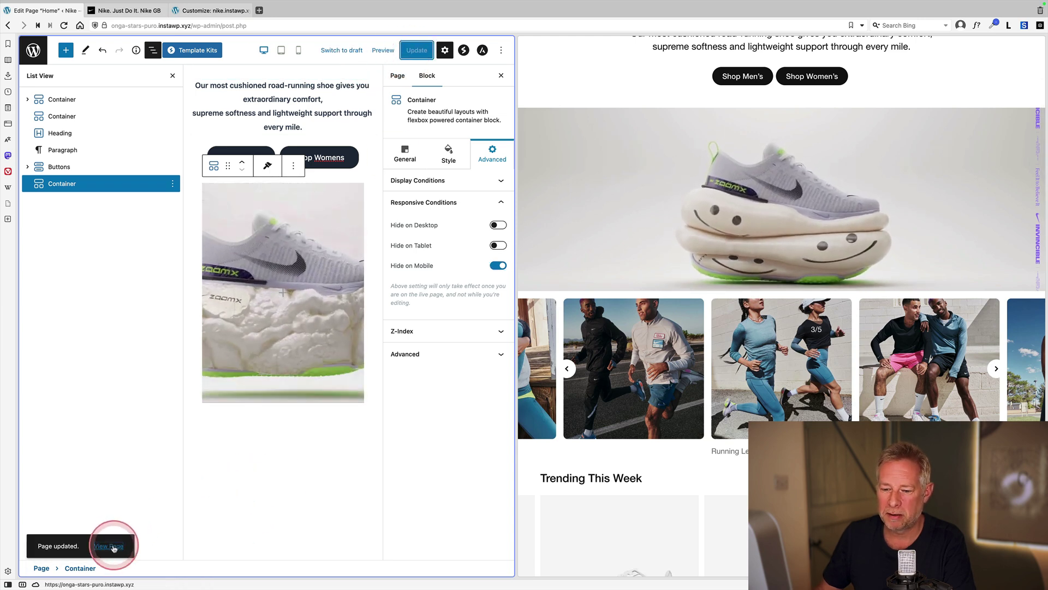
pyautogui.click(109, 546)
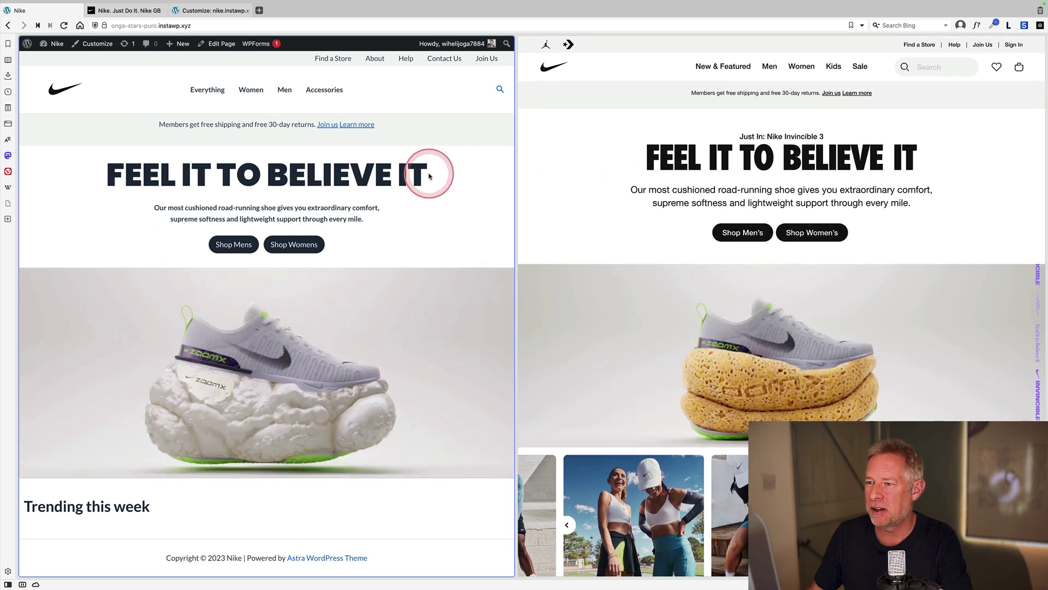
# Step: Compare the live Home page hero with nike.com, then go back to editing the Home page
pyautogui.scroll(-1, 492, 181)
pyautogui.scroll(3, 714, 181)
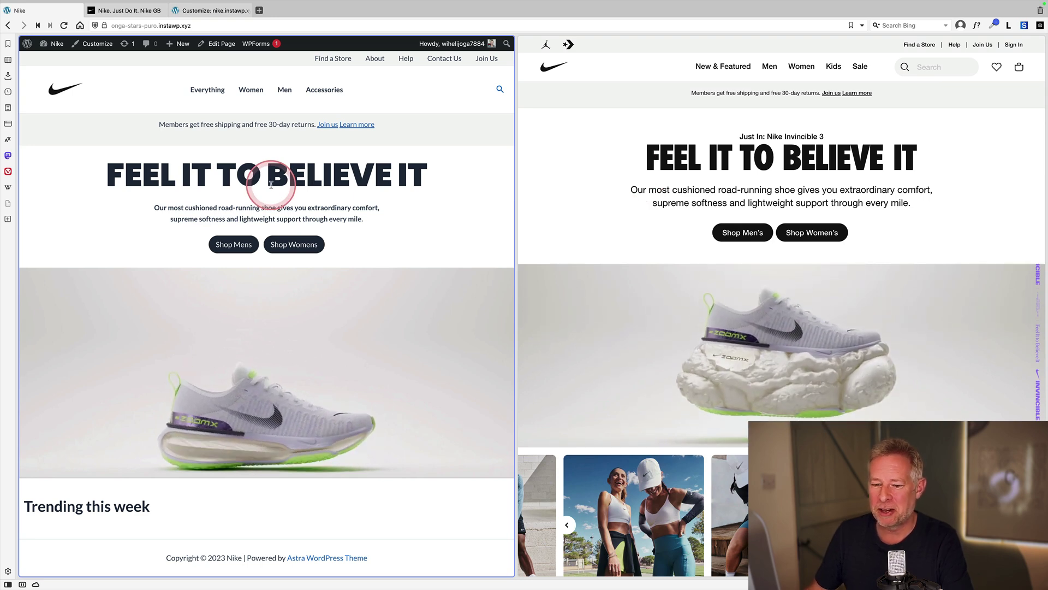
pyautogui.scroll(-3, 693, 329)
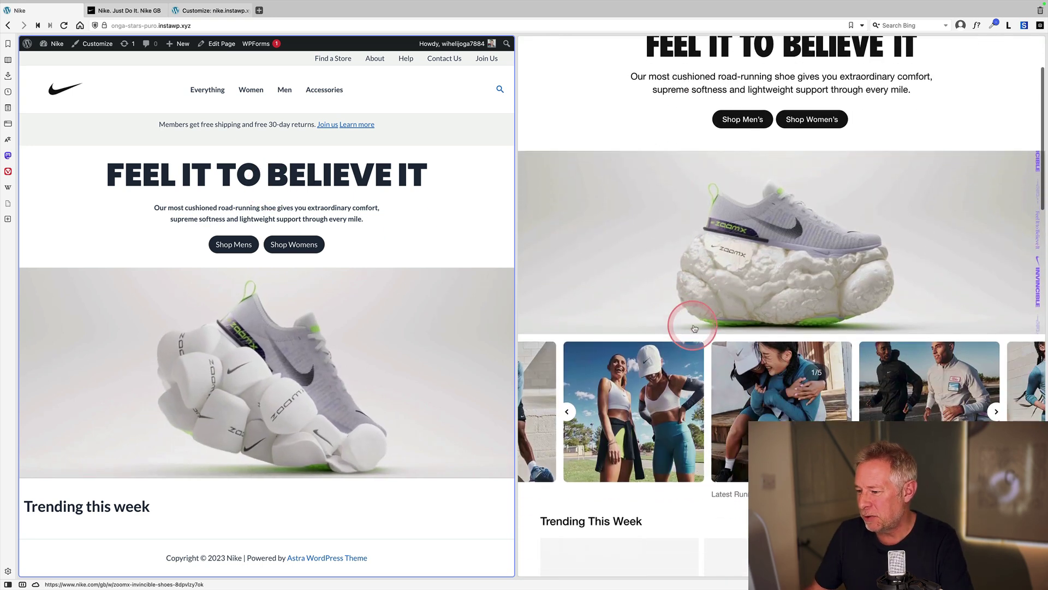
pyautogui.click(568, 373)
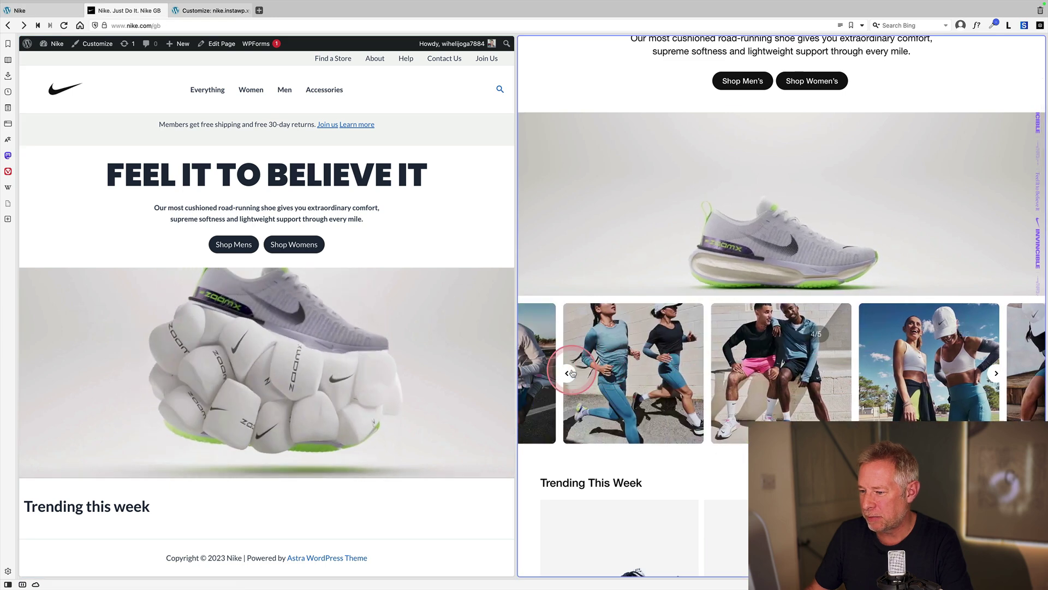
pyautogui.click(222, 44)
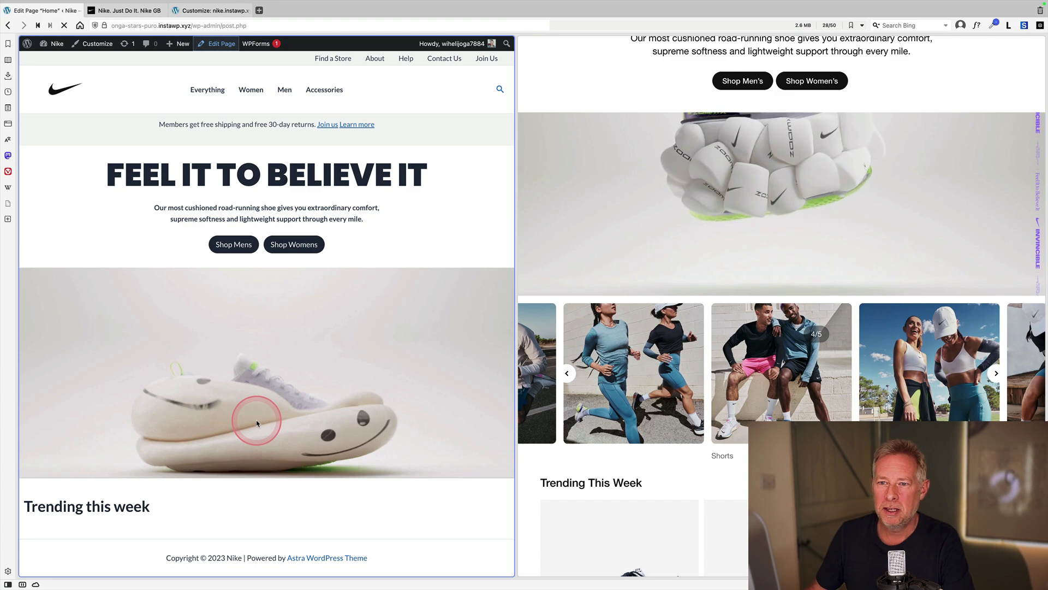
# Step: Add a Post Carousel below the 'Trending this week' heading, set to show Products
pyautogui.scroll(-4, 256, 422)
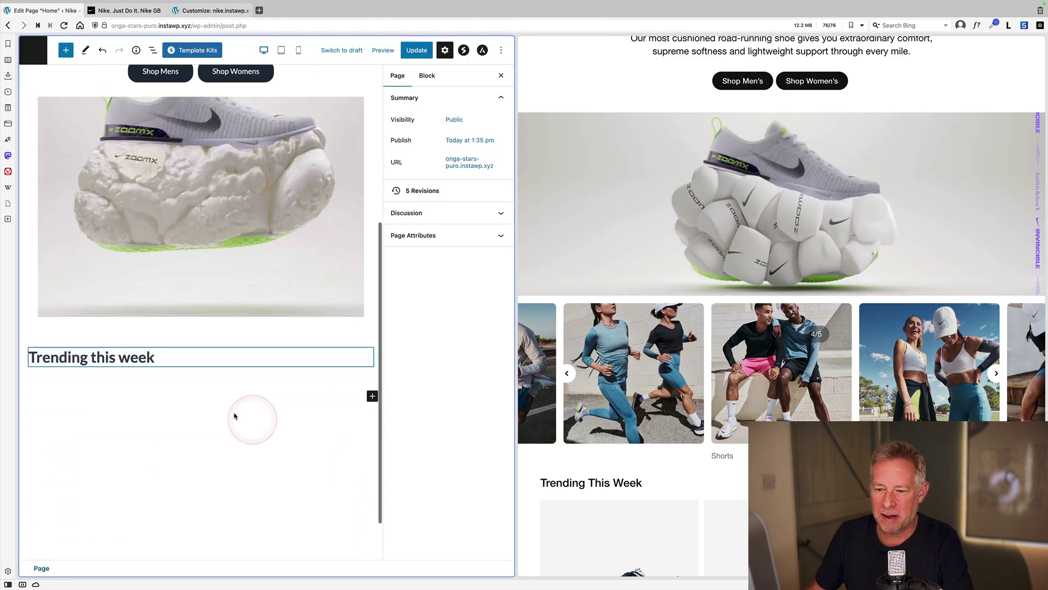
pyautogui.click(198, 337)
pyautogui.press('Return')
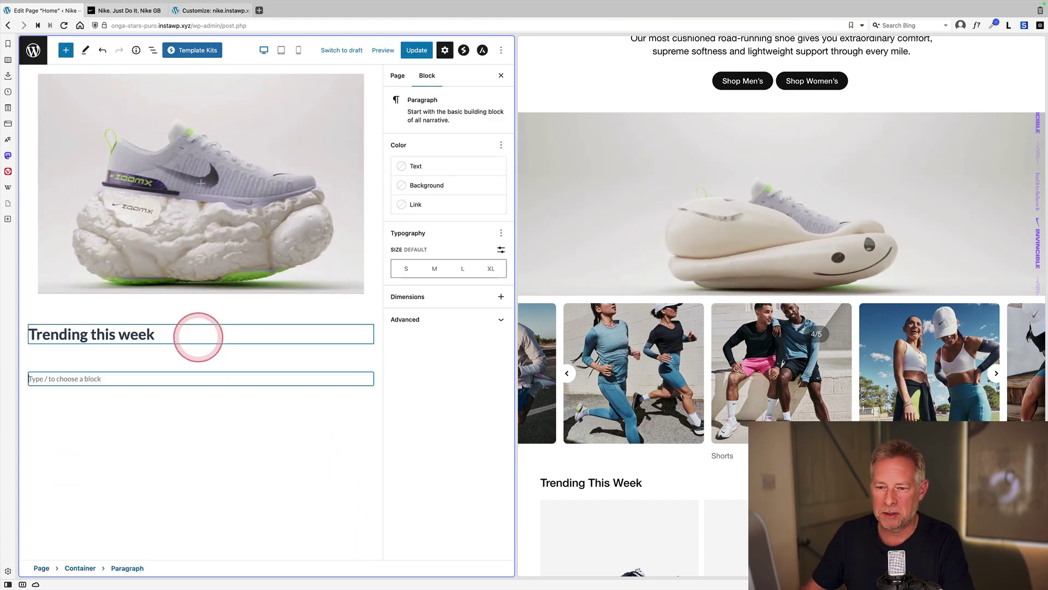
pyautogui.click(66, 50)
pyautogui.scroll(-5, 108, 281)
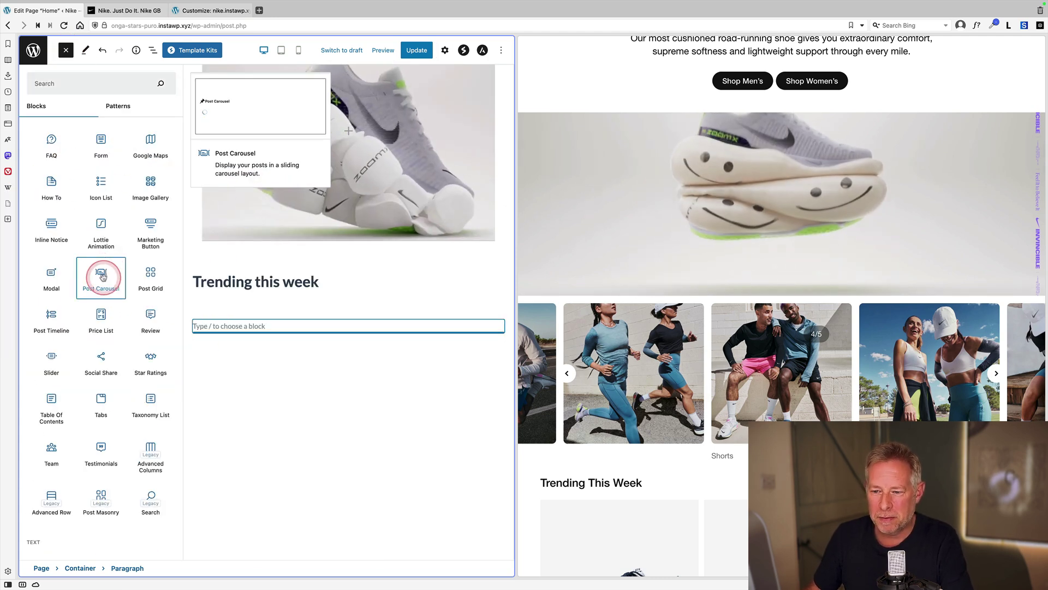
pyautogui.click(102, 277)
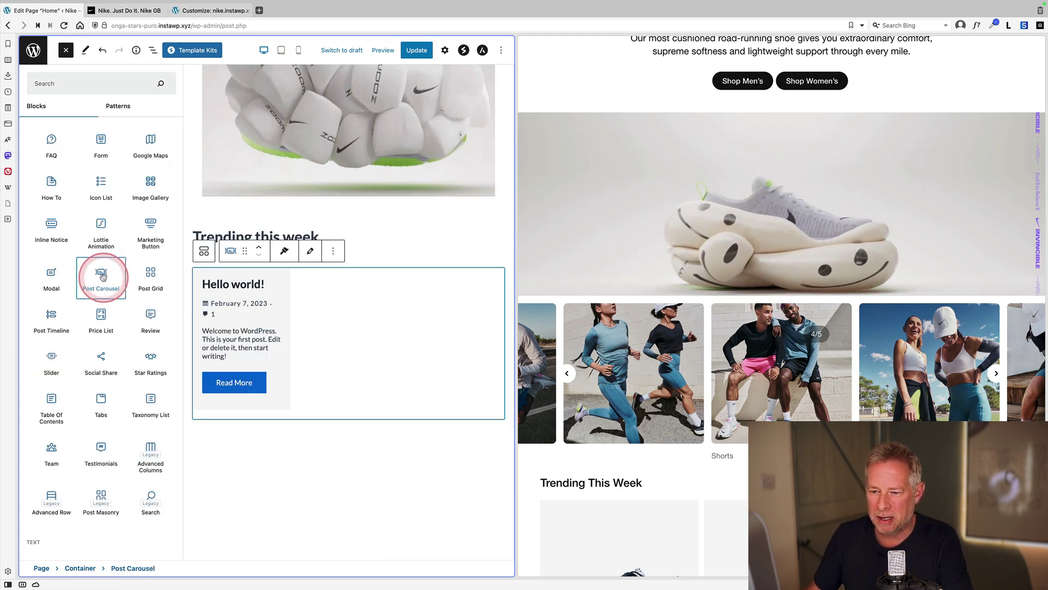
pyautogui.click(434, 57)
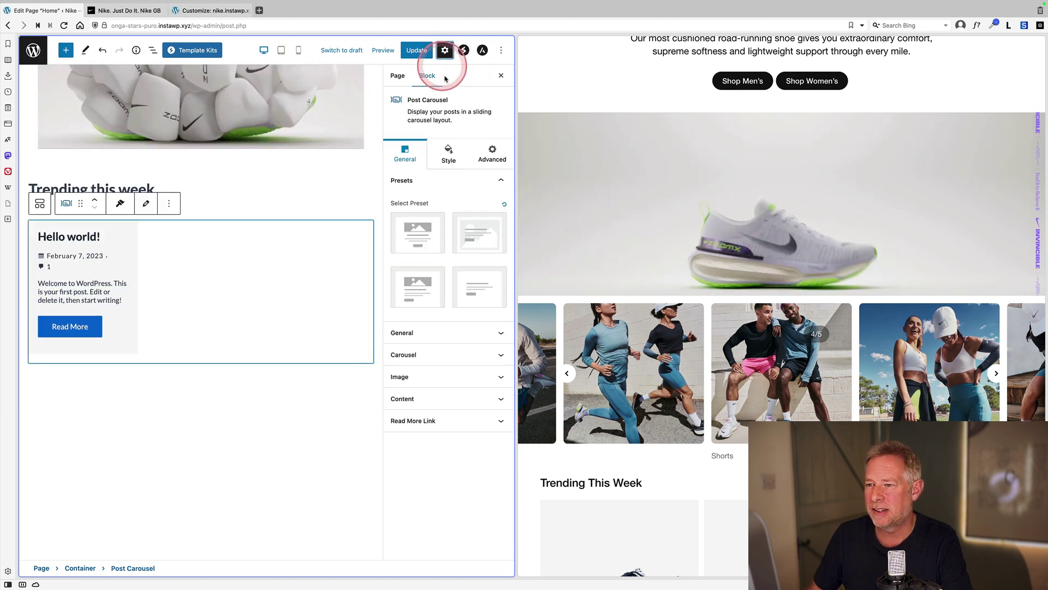
pyautogui.click(445, 333)
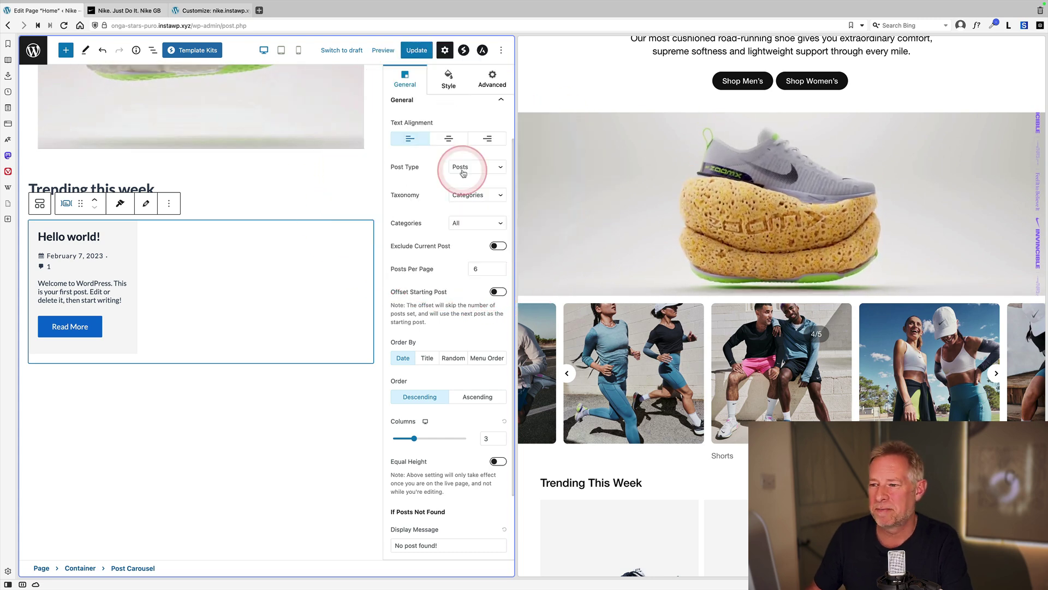
pyautogui.click(465, 167)
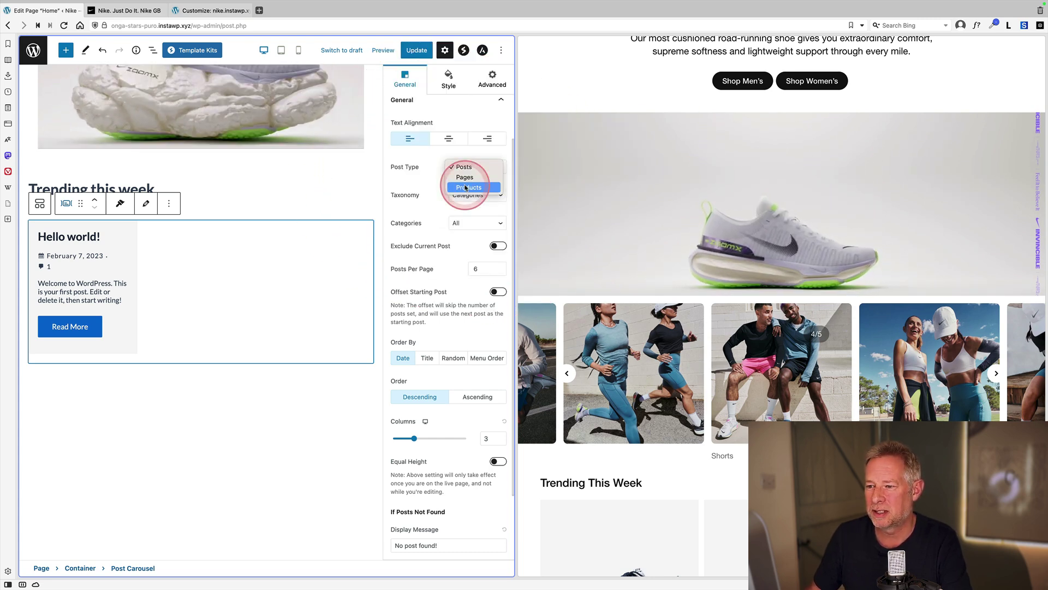
pyautogui.click(466, 188)
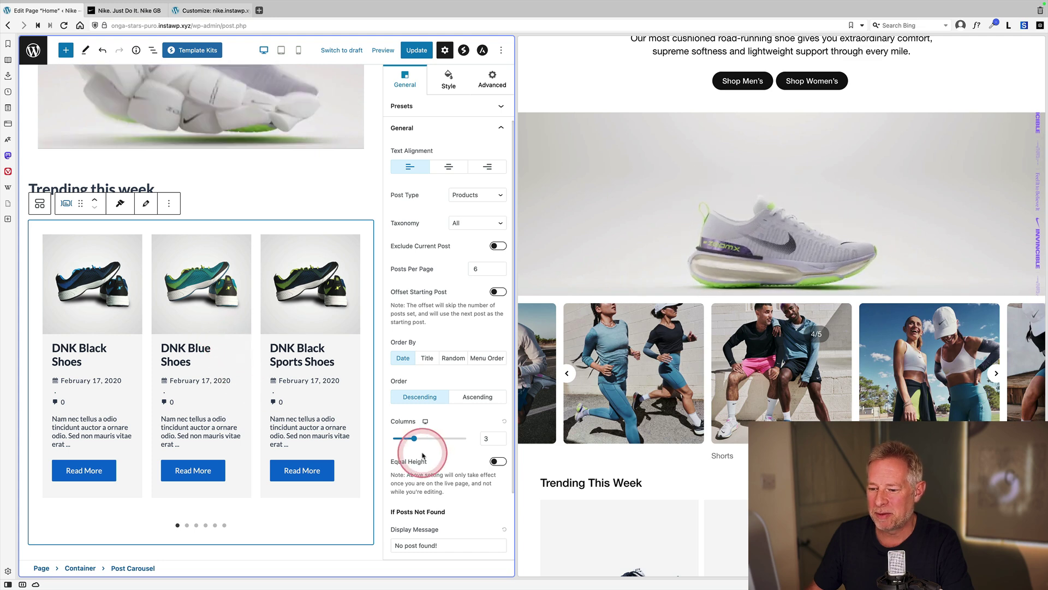
# Step: Hide titles, dates, comments, meta icons, excerpts and Read More links on the carousel cards
pyautogui.scroll(-3, 424, 456)
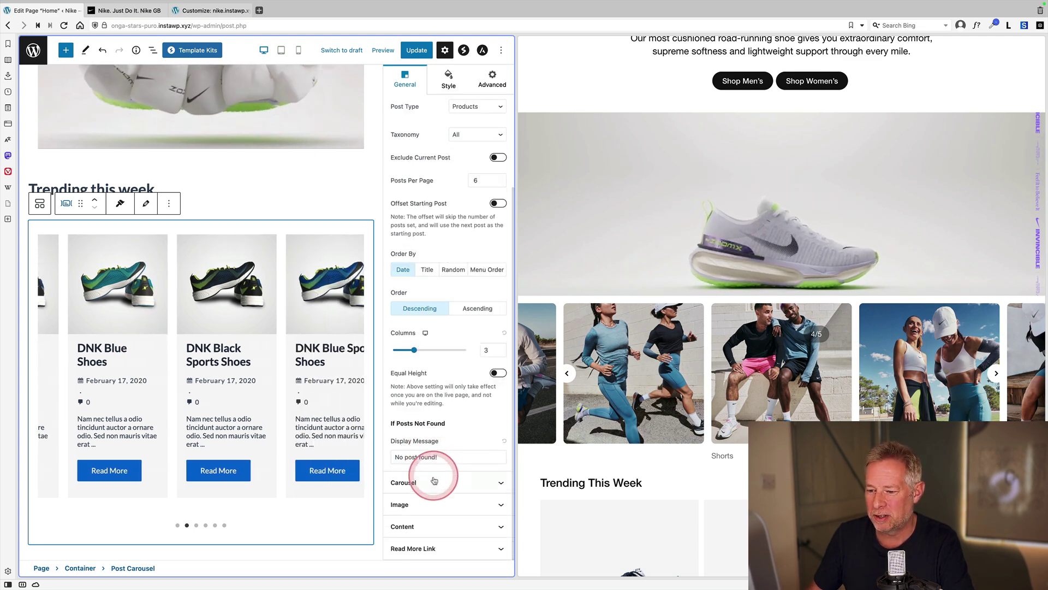
pyautogui.click(434, 482)
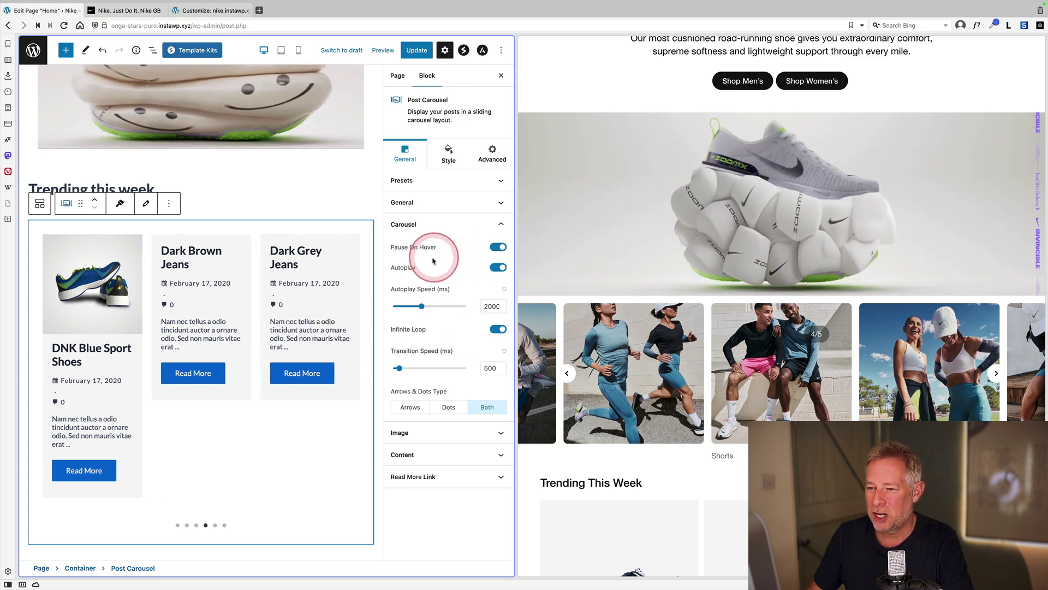
pyautogui.click(439, 462)
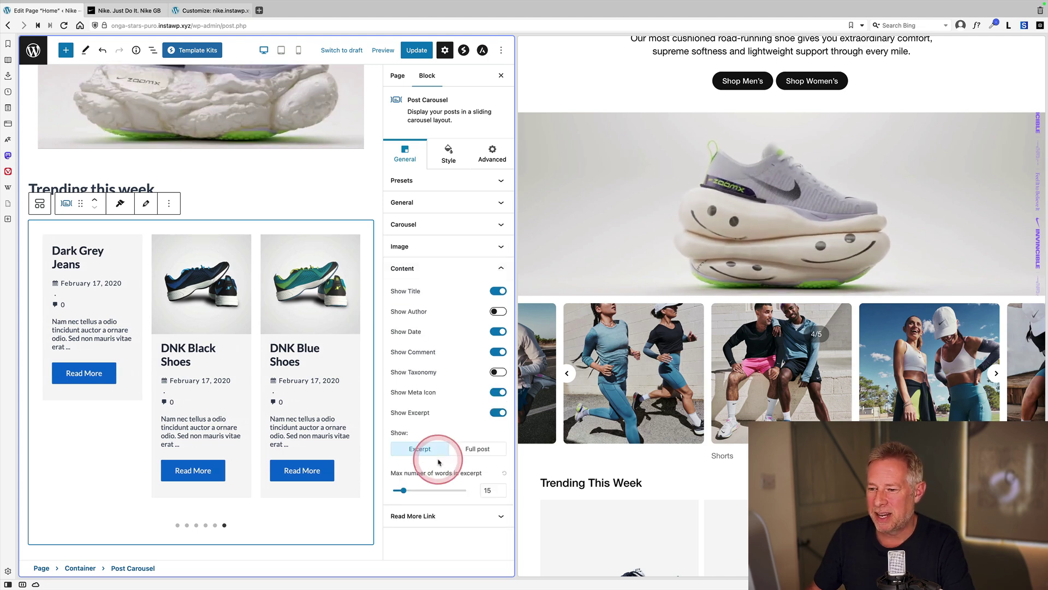
pyautogui.click(495, 293)
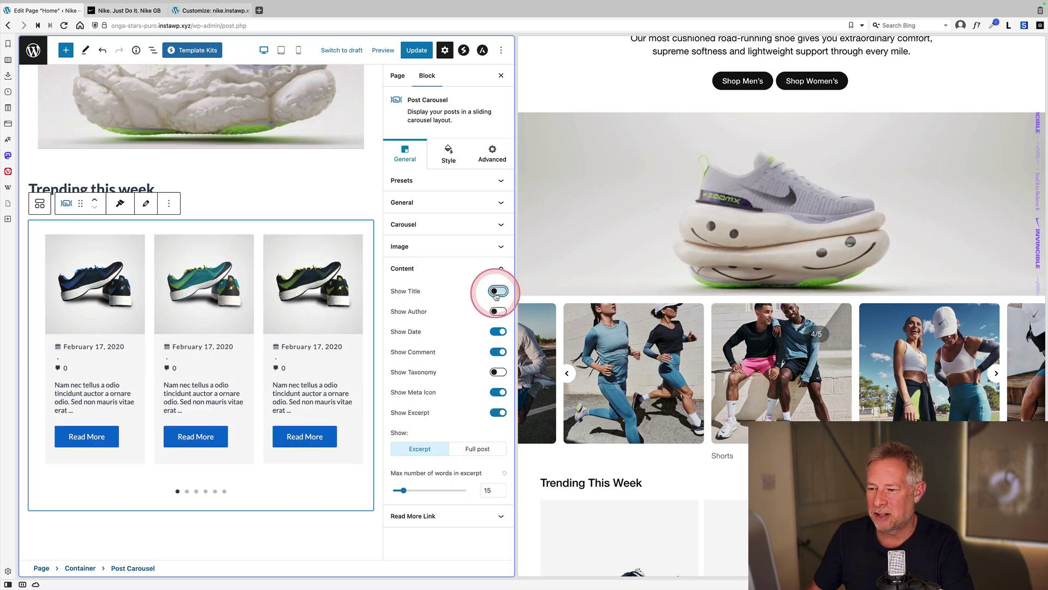
pyautogui.click(496, 332)
pyautogui.click(497, 351)
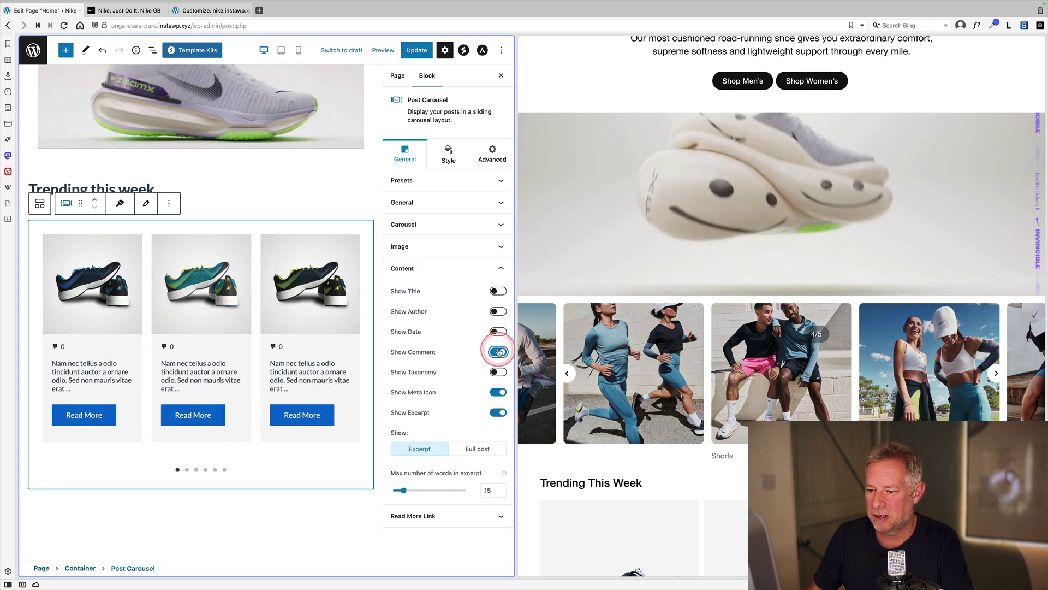
pyautogui.click(495, 392)
pyautogui.click(497, 412)
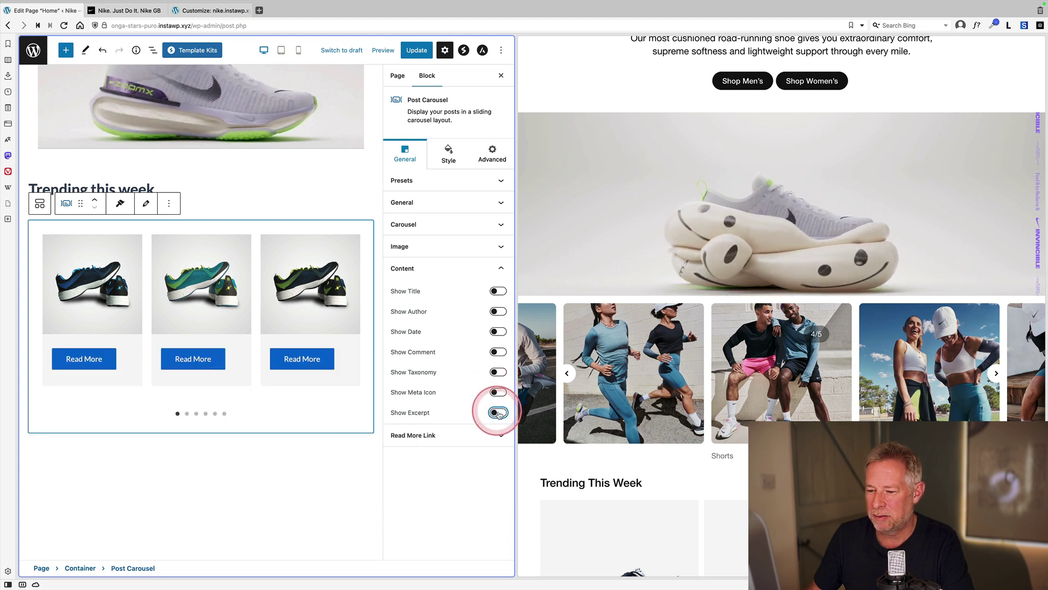
pyautogui.click(480, 433)
pyautogui.click(497, 308)
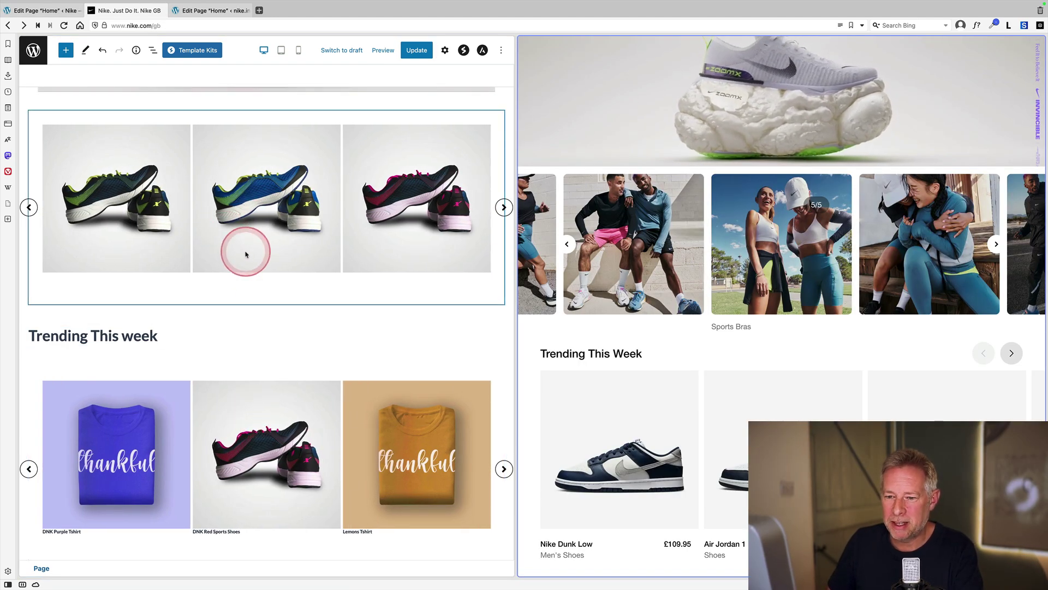
# Step: Turn off autoplay on the Trending This week carousel
pyautogui.click(445, 51)
pyautogui.click(223, 182)
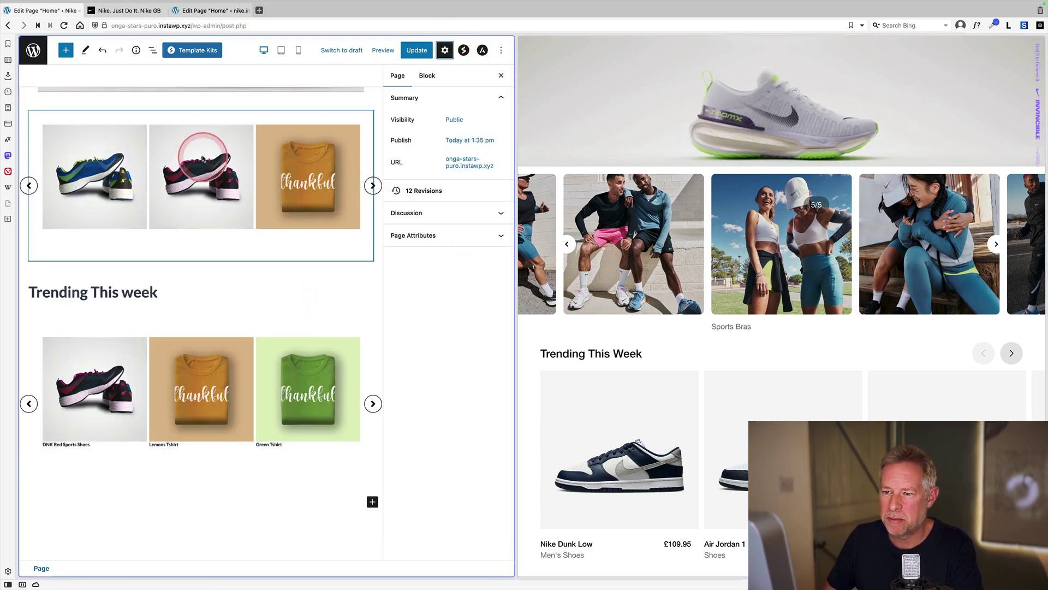
pyautogui.click(445, 354)
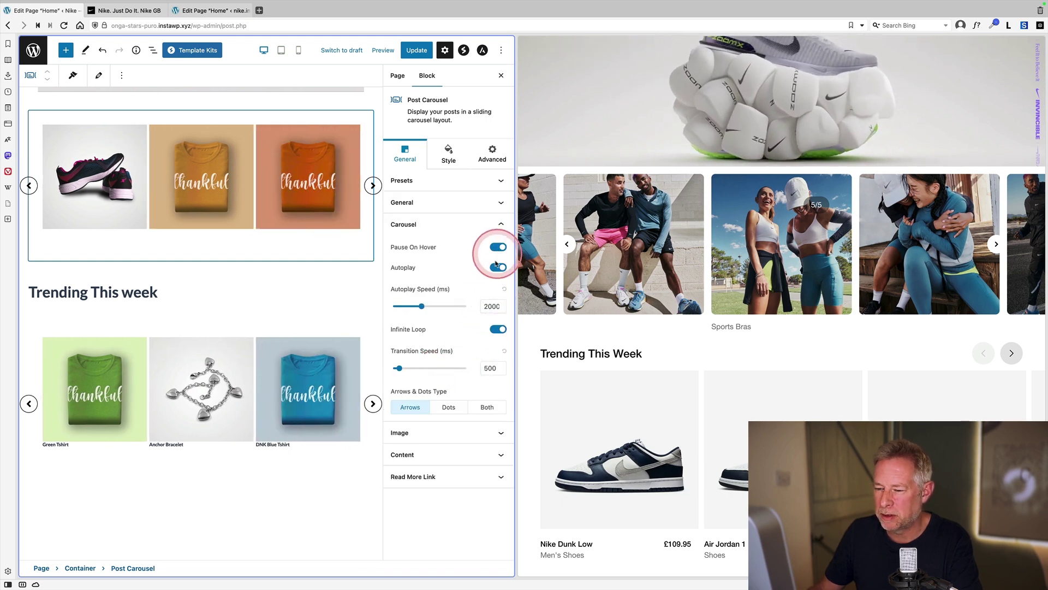
pyautogui.click(308, 362)
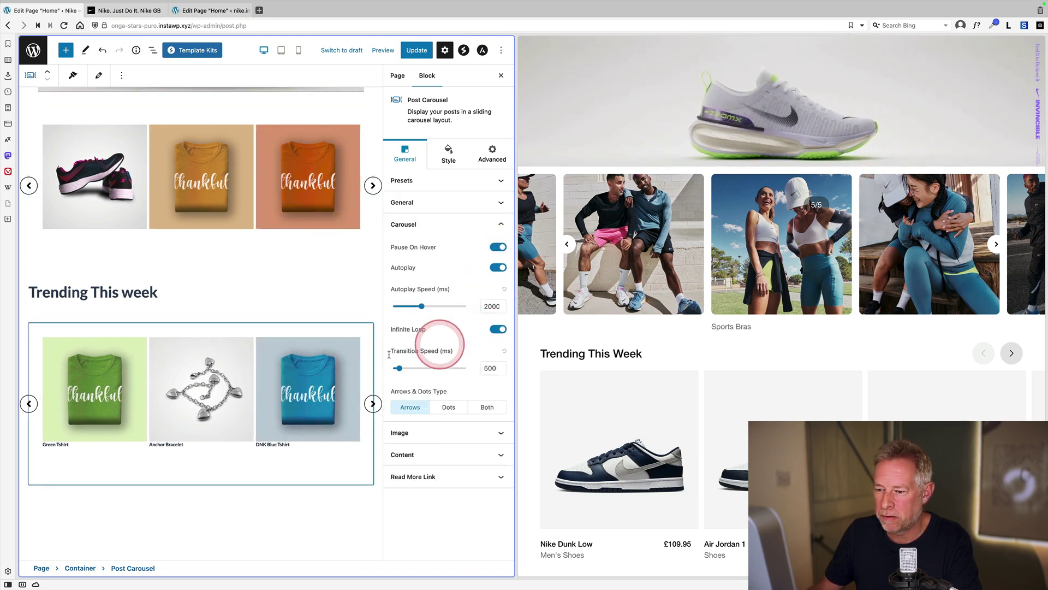
pyautogui.click(498, 270)
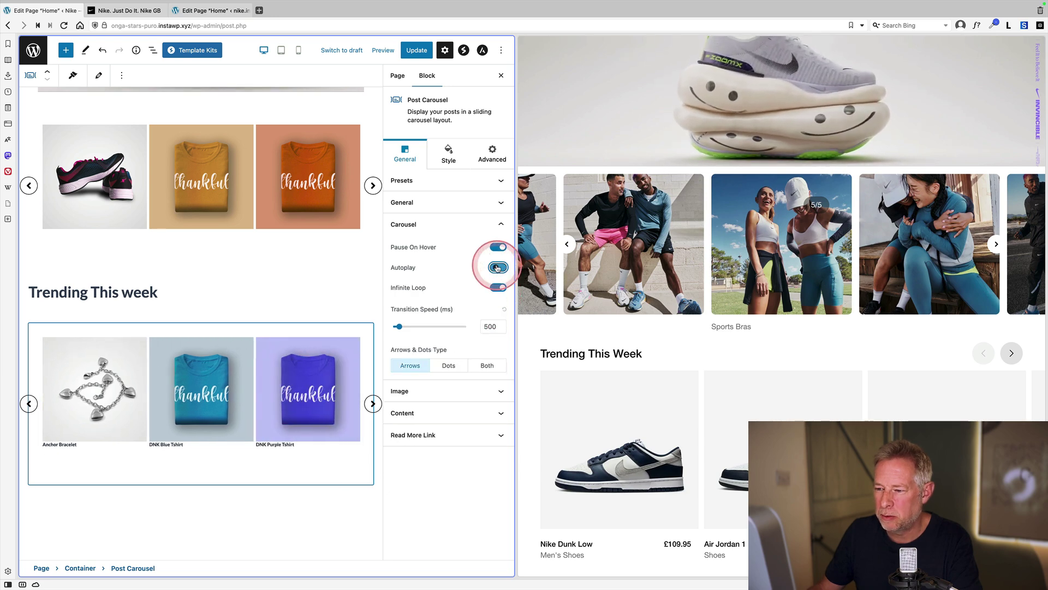
# Step: Show the product titles on the carousel cards with a title font size of 12
pyautogui.click(274, 444)
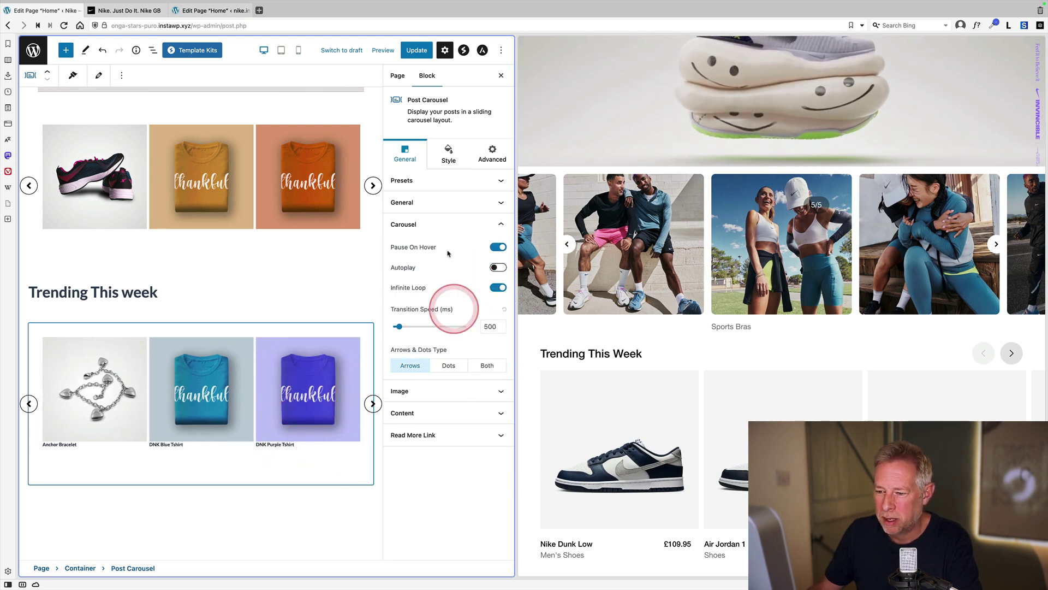
pyautogui.click(440, 413)
pyautogui.click(482, 307)
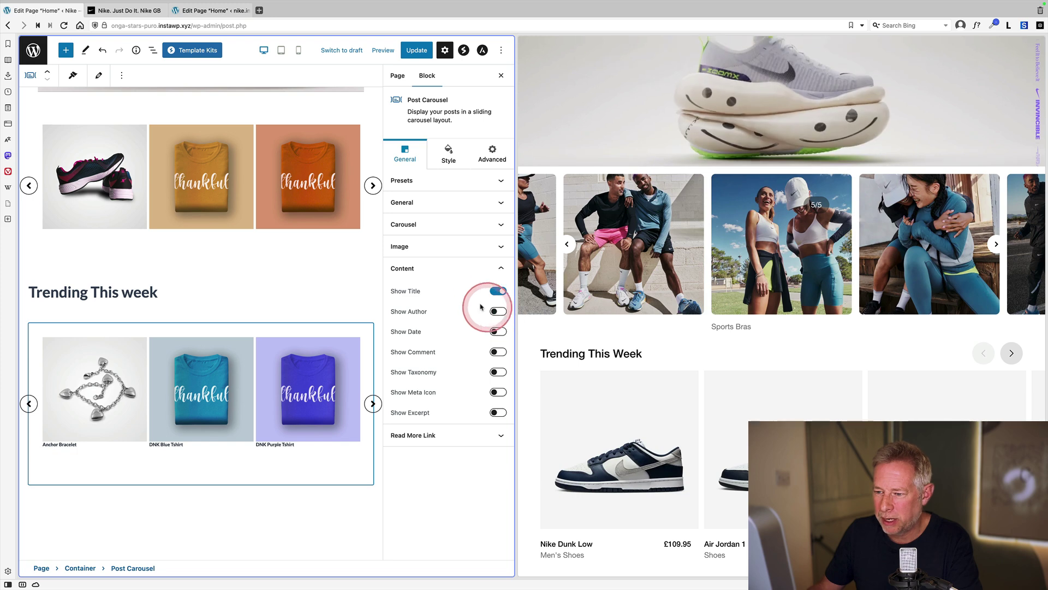
pyautogui.click(448, 152)
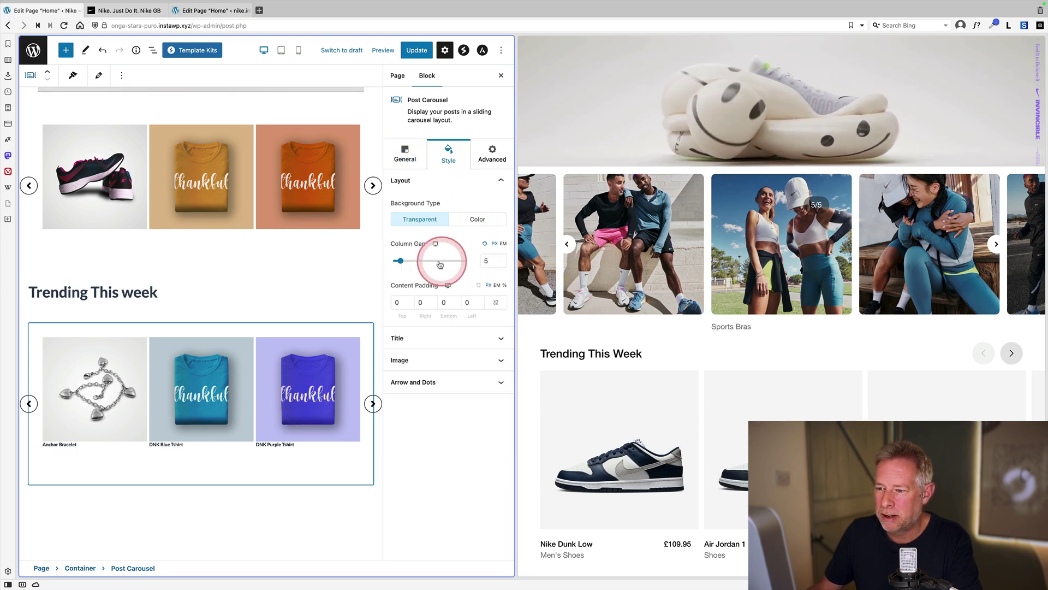
pyautogui.click(437, 339)
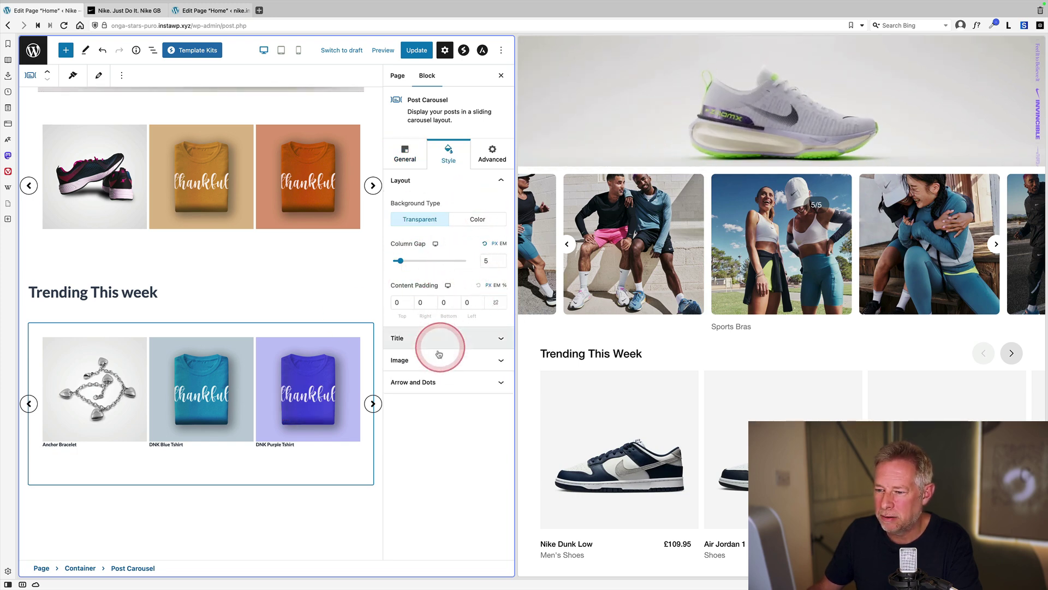
pyautogui.click(492, 280)
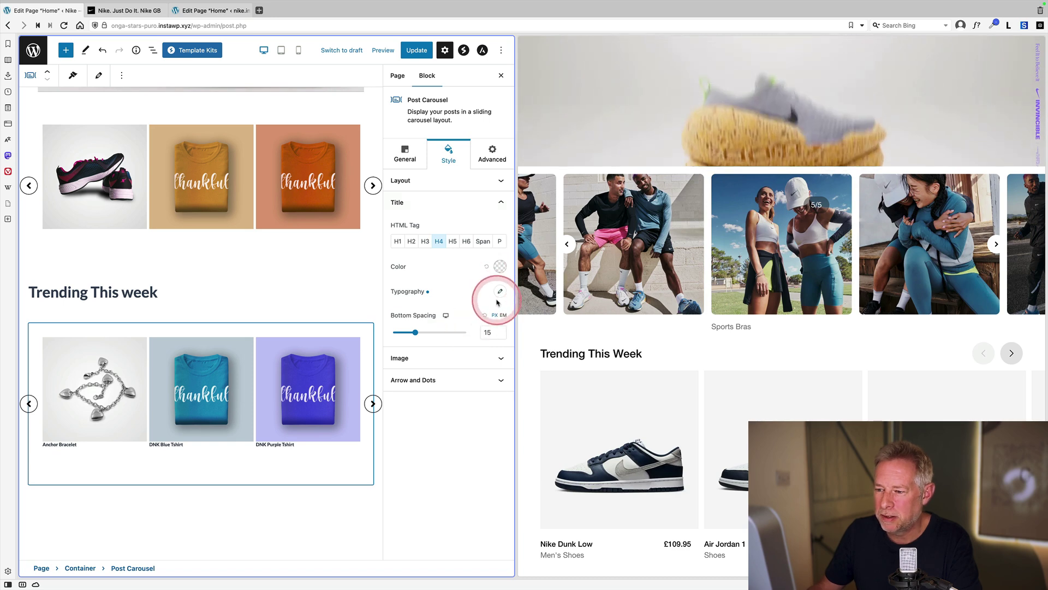
pyautogui.click(500, 291)
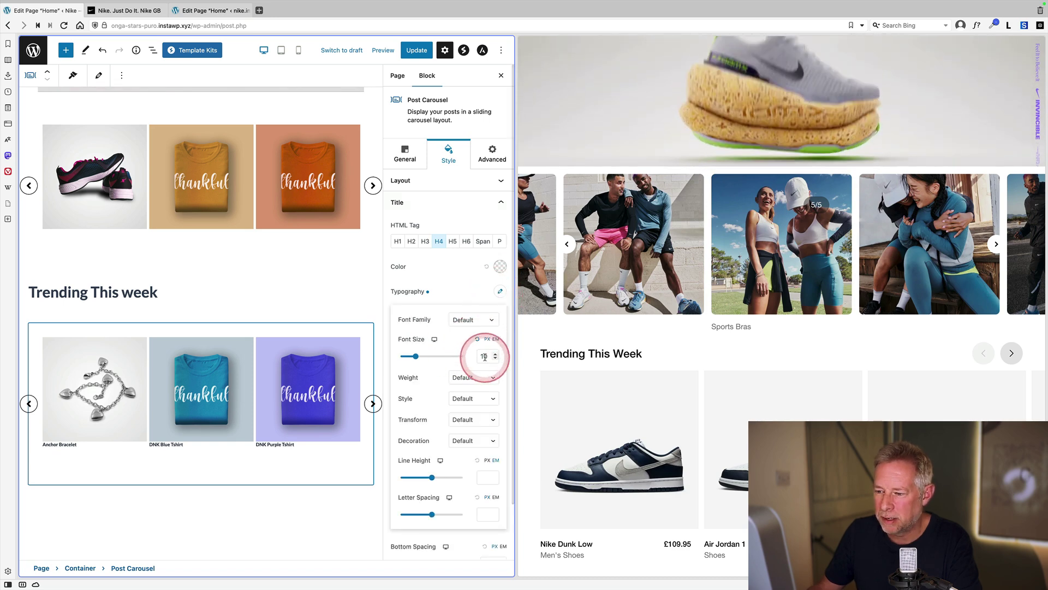
pyautogui.click(445, 371)
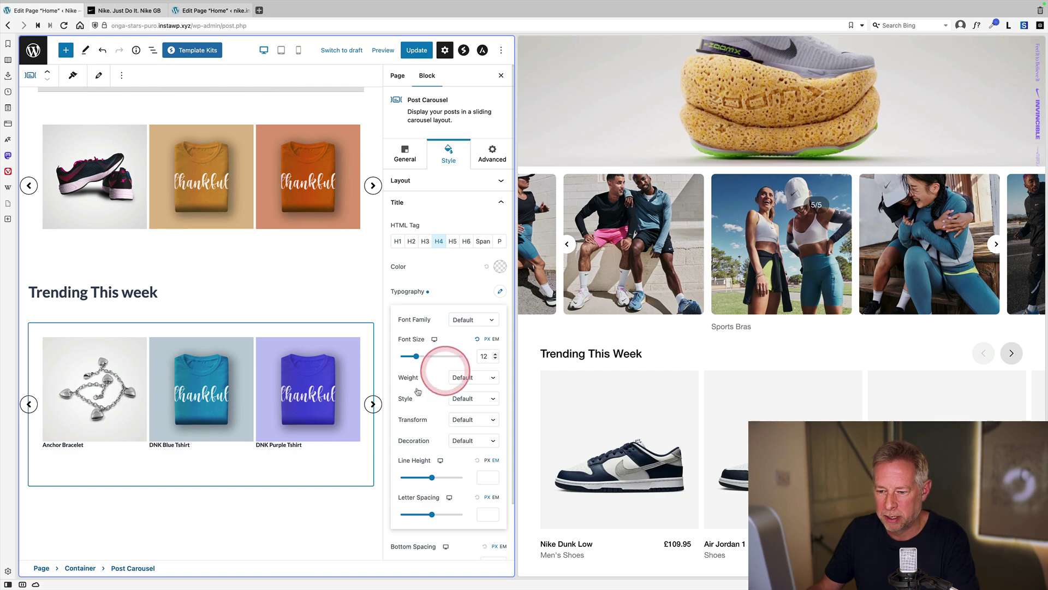
pyautogui.scroll(1, 579, 497)
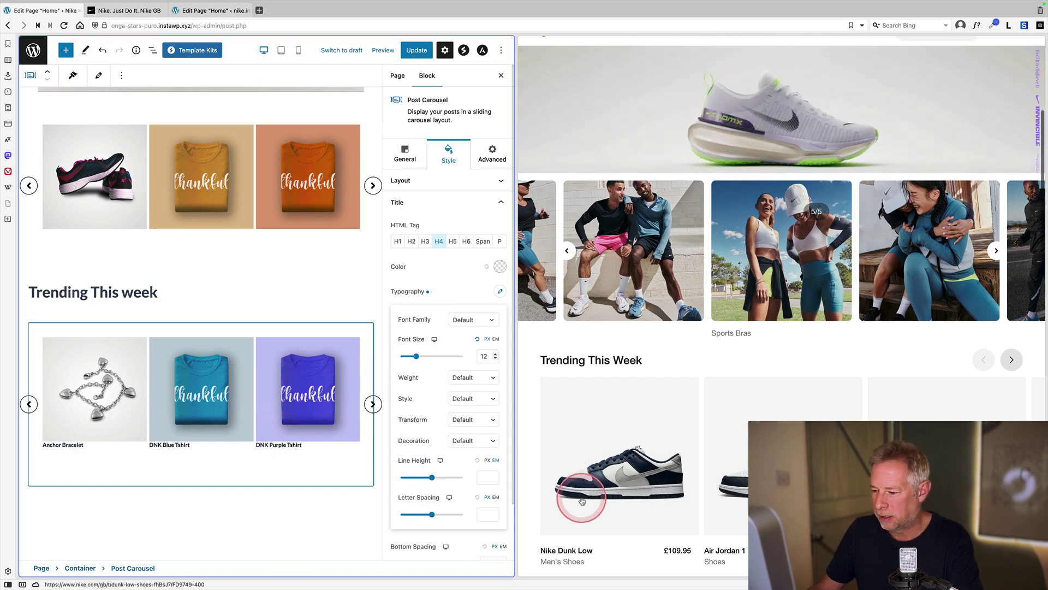
# Step: Save the Home page, then widen the Nike preview and scroll its Valentine's Day Gifts section
pyautogui.click(416, 49)
pyautogui.scroll(-8, 745, 426)
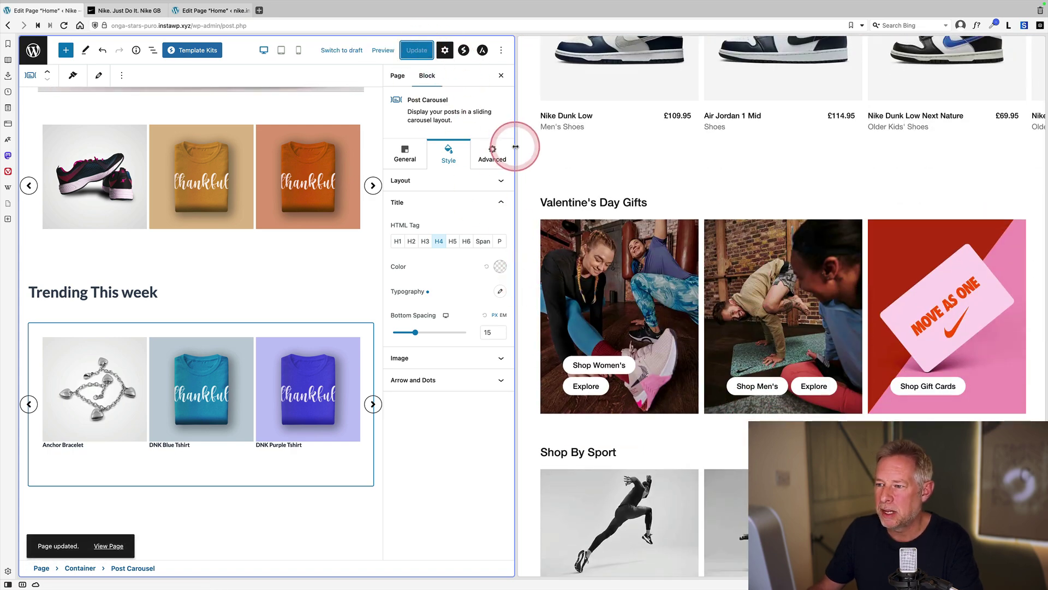
pyautogui.moveTo(514, 153); pyautogui.dragTo(214, 162)
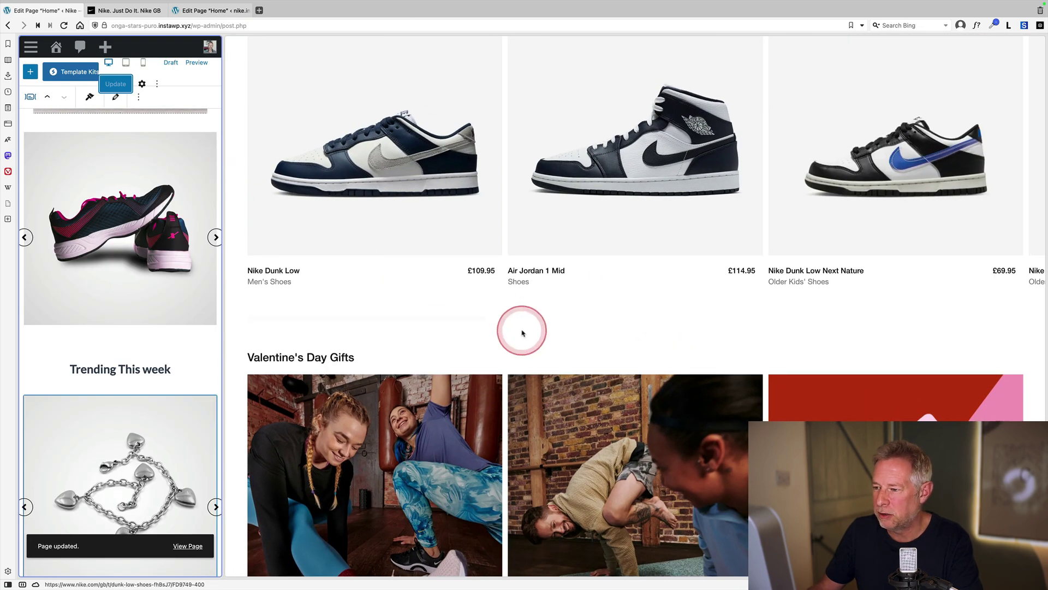
pyautogui.scroll(-3, 522, 332)
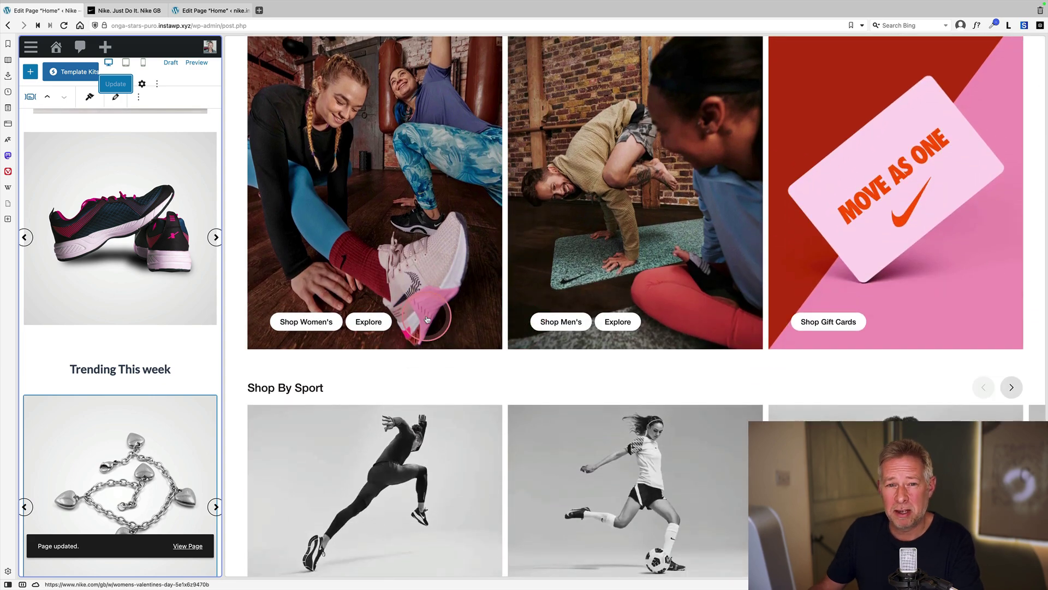
pyautogui.scroll(2, 427, 320)
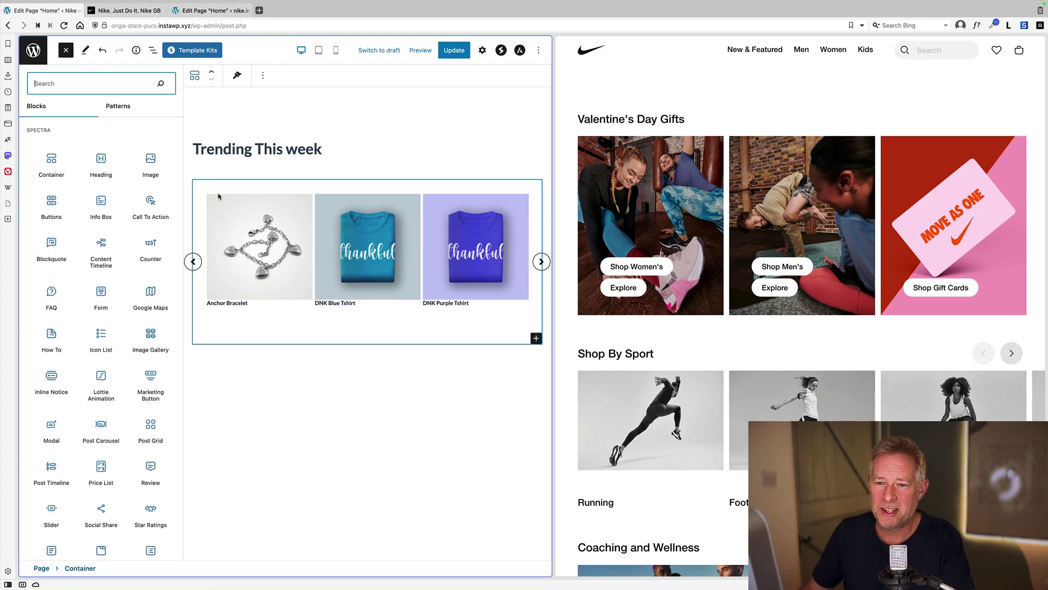
# Step: Insert a Spectra Container with a three-column layout below the Trending This week carousel
pyautogui.click(51, 158)
pyautogui.click(256, 398)
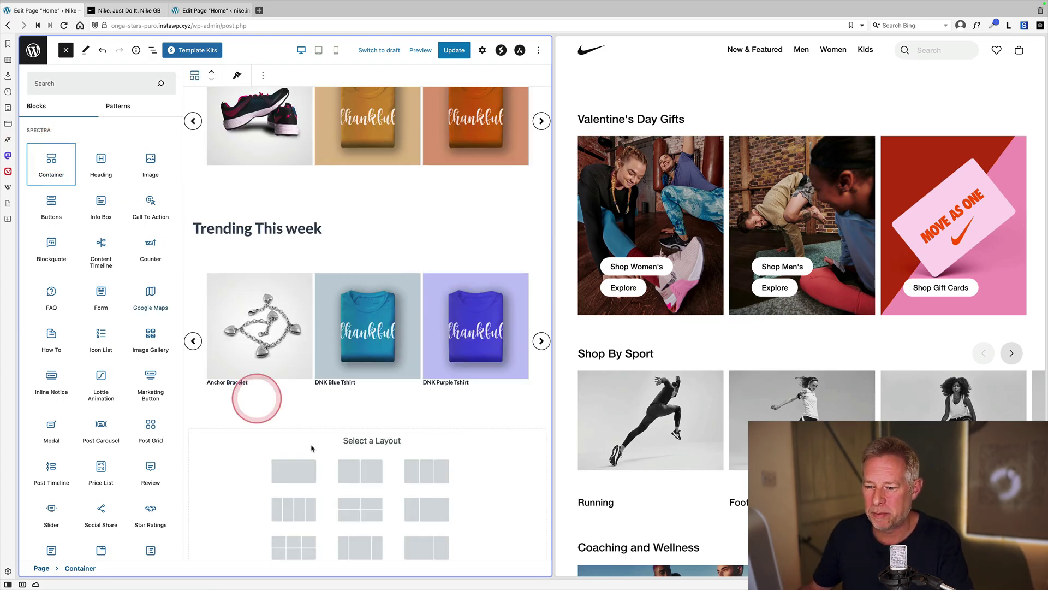
pyautogui.click(359, 470)
pyautogui.click(439, 427)
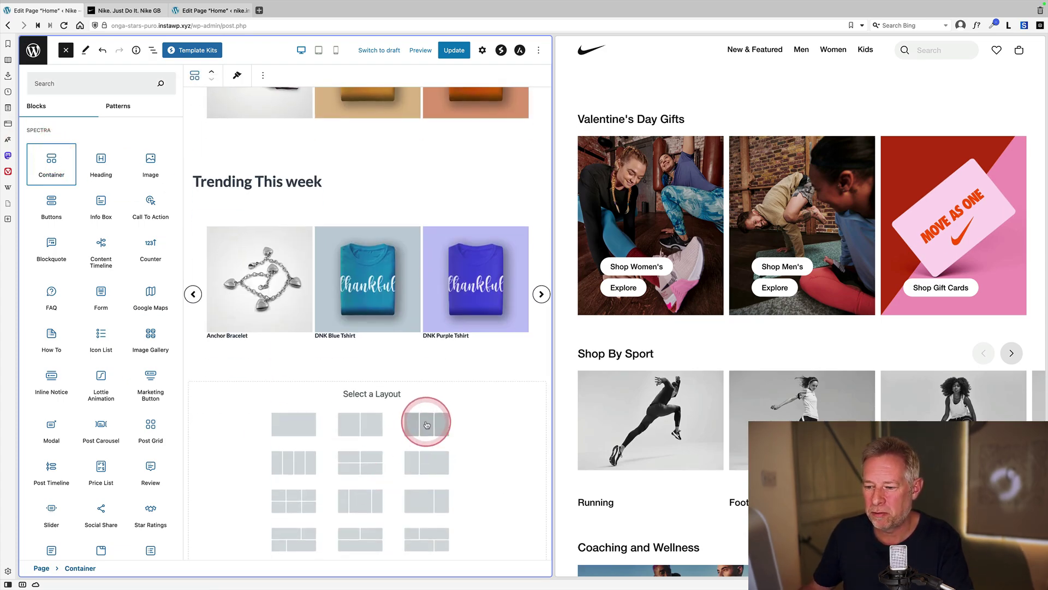
pyautogui.click(427, 425)
pyautogui.click(319, 454)
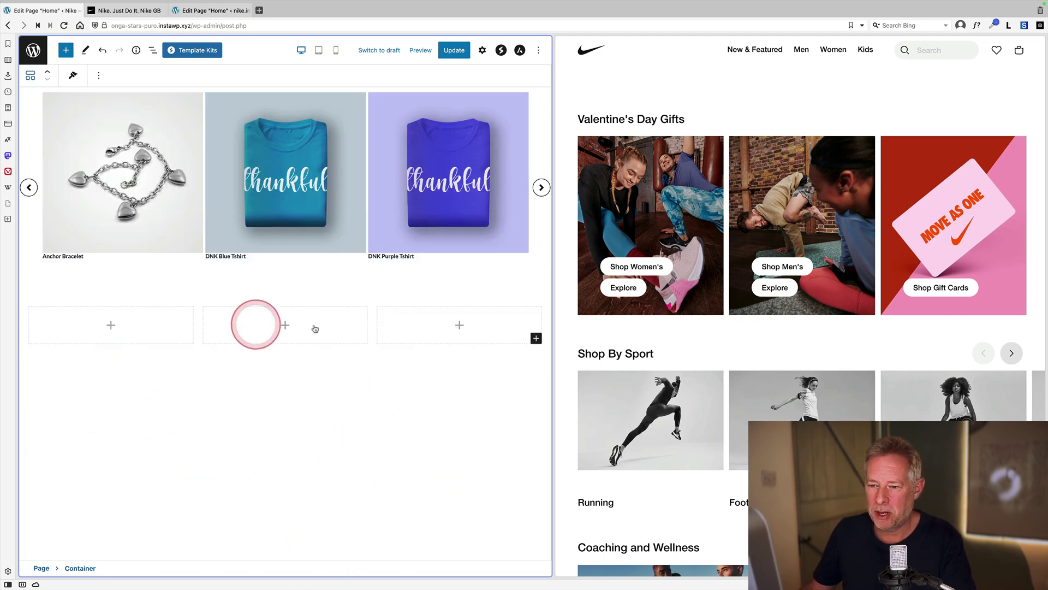
# Step: Select the new three-column Container from List View and show its settings
pyautogui.click(131, 63)
pyautogui.click(153, 51)
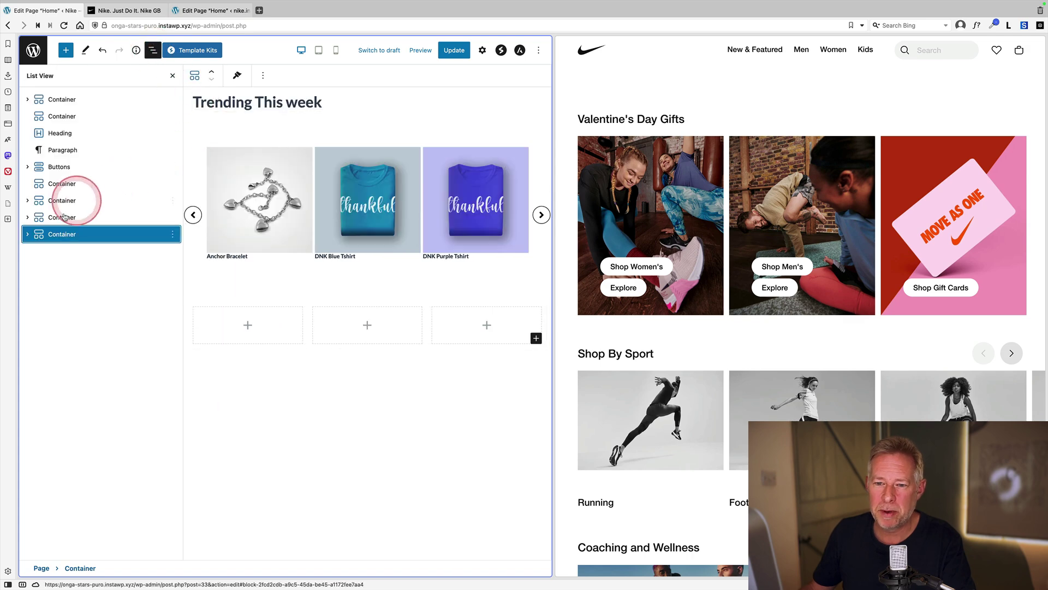
pyautogui.click(28, 234)
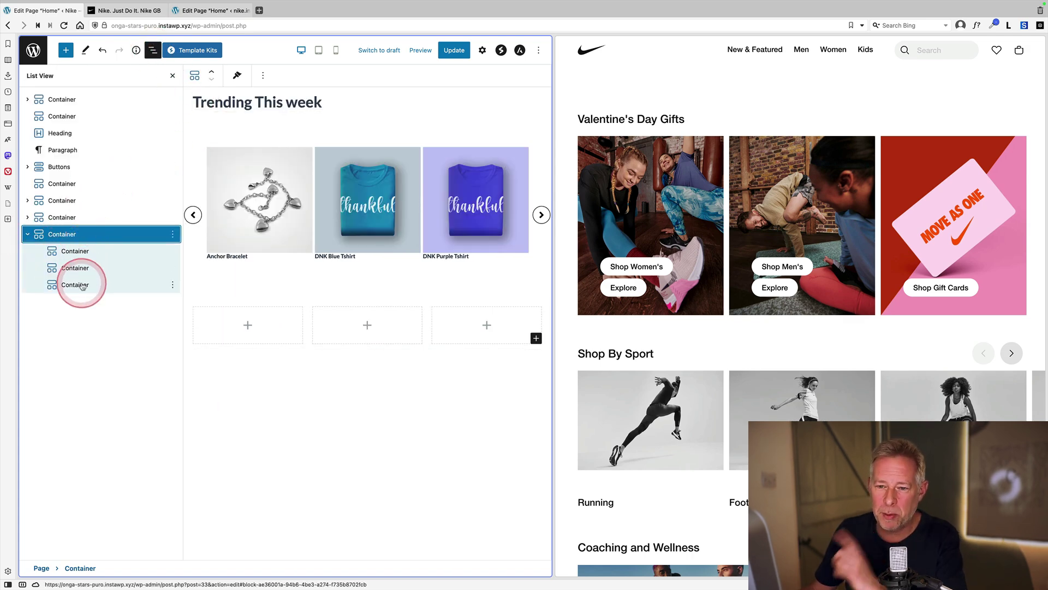
pyautogui.click(509, 159)
pyautogui.click(451, 228)
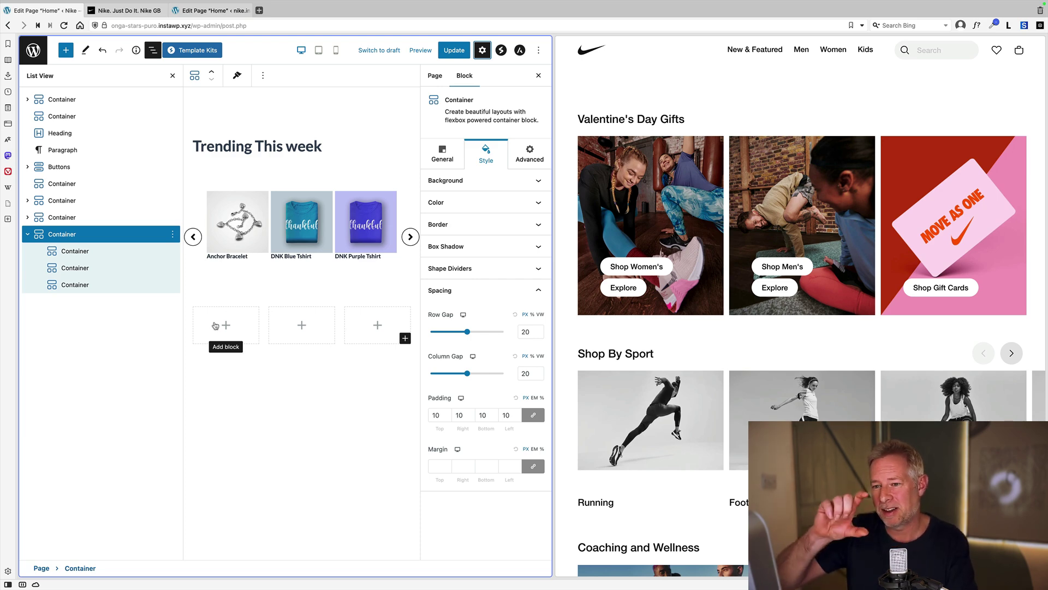
# Step: Give the second Valentine column the men's workout photo as its background image
pyautogui.click(82, 255)
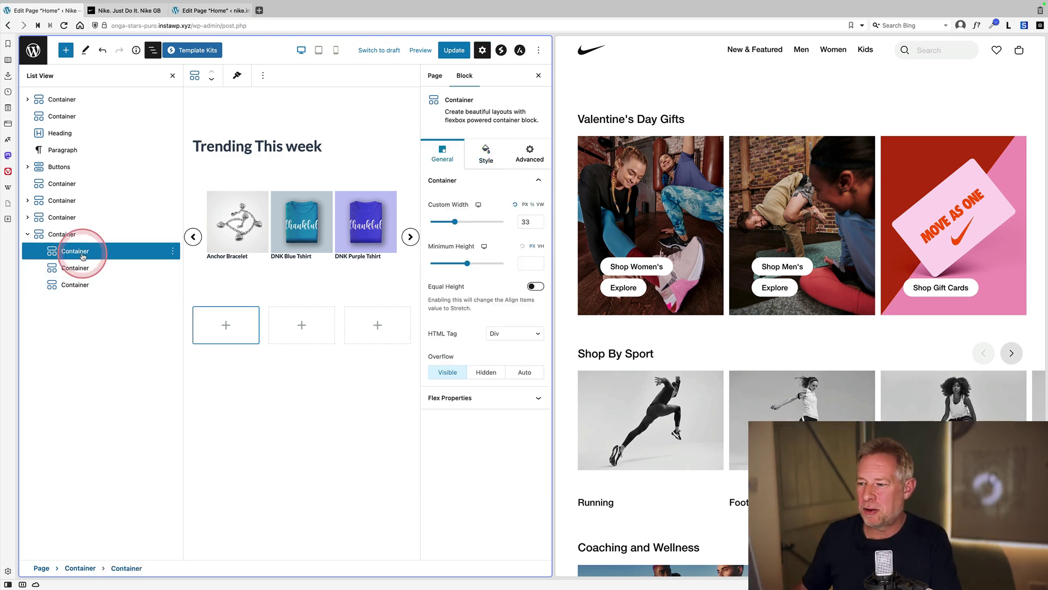
pyautogui.click(347, 351)
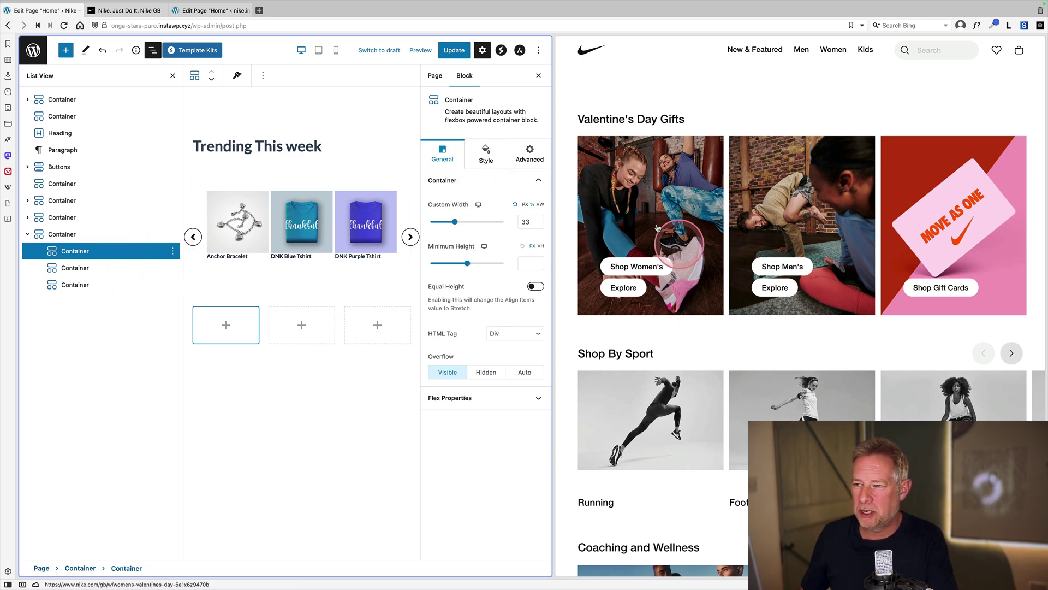
pyautogui.click(485, 153)
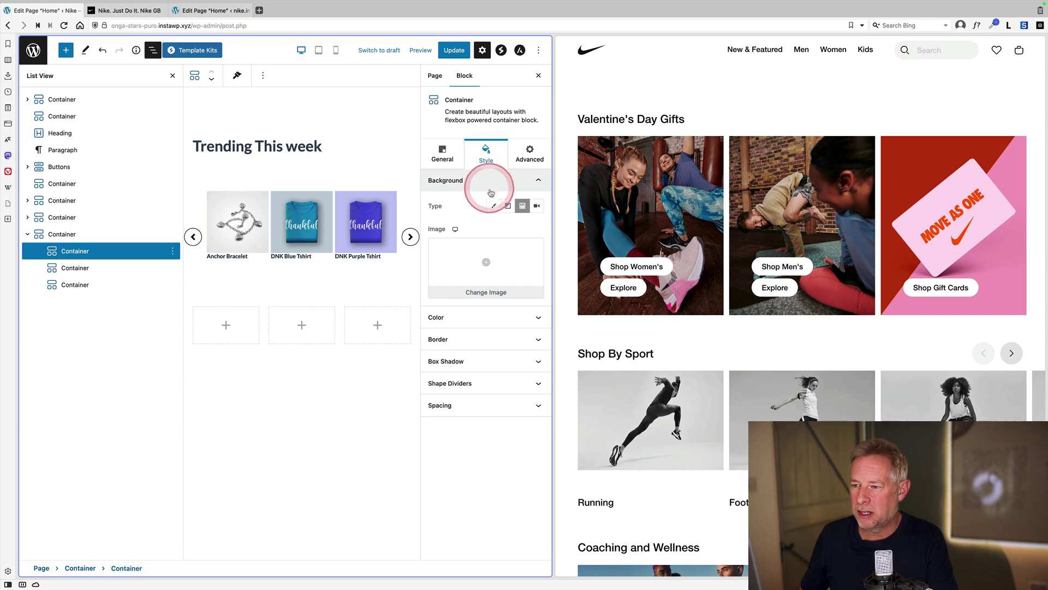
pyautogui.click(520, 206)
pyautogui.click(520, 207)
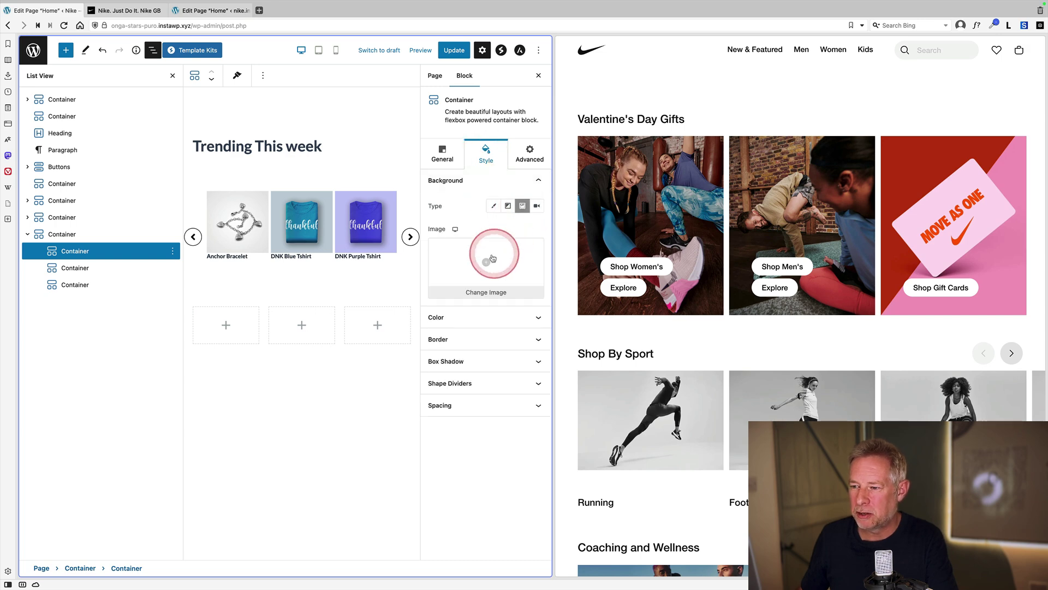
pyautogui.click(493, 257)
pyautogui.click(229, 205)
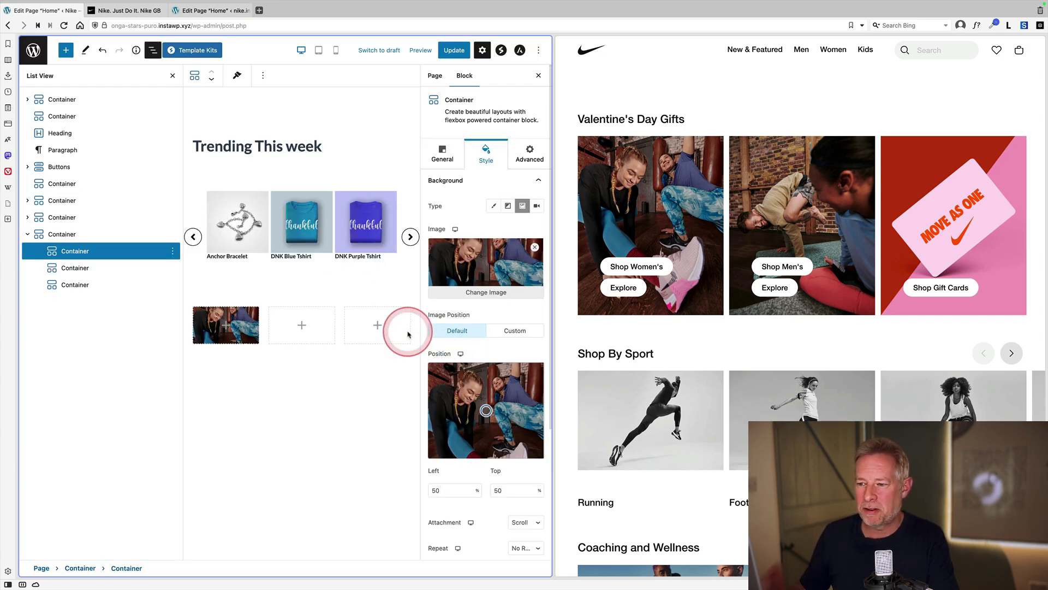
# Step: Toggle Equal Height in the parent Container's layout settings
pyautogui.scroll(-5, 515, 407)
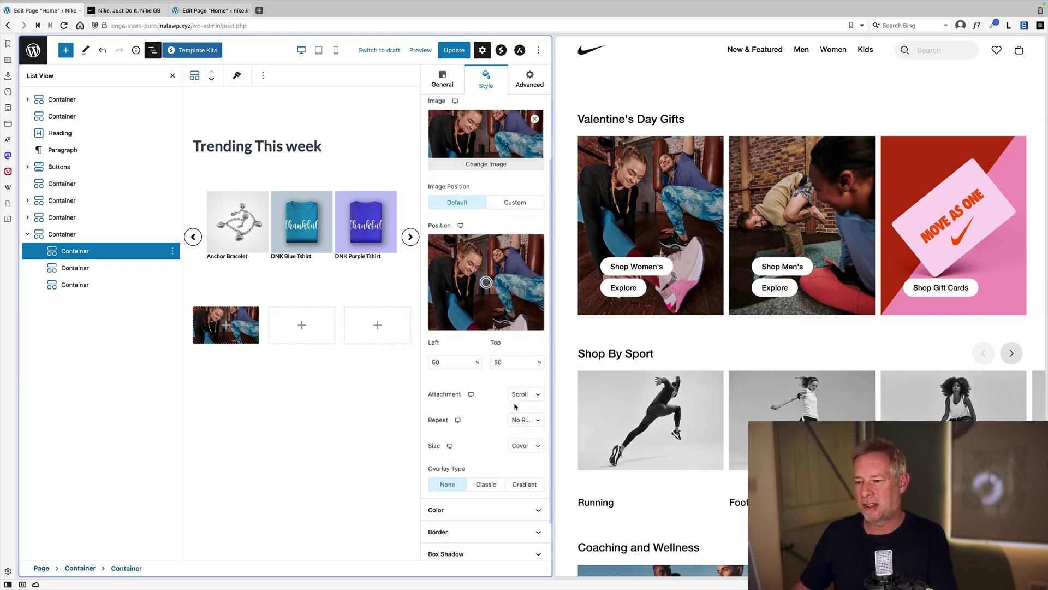
pyautogui.scroll(-2, 476, 400)
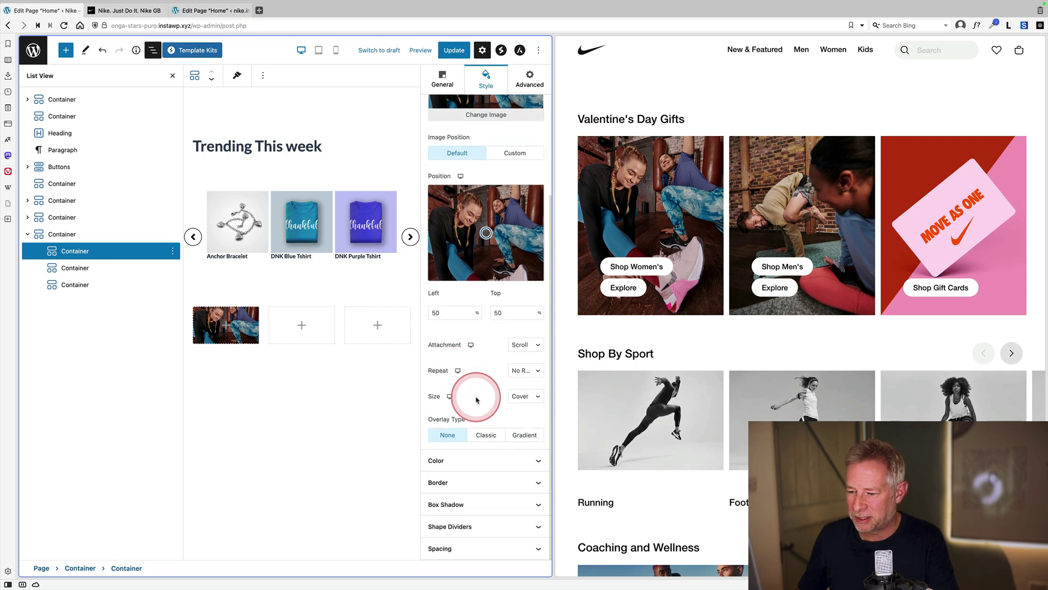
pyautogui.scroll(7, 476, 400)
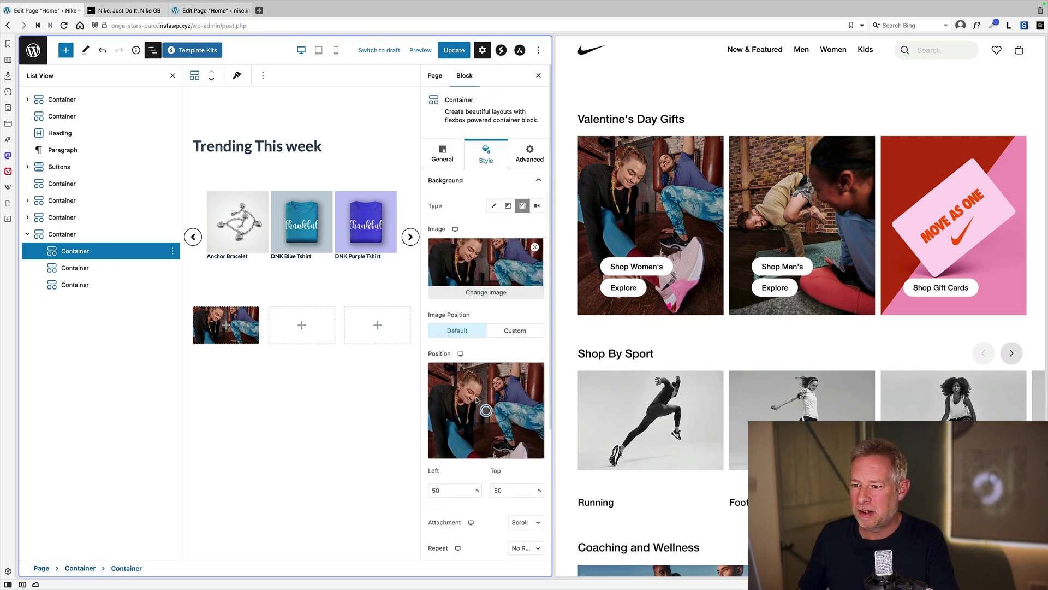
pyautogui.click(445, 159)
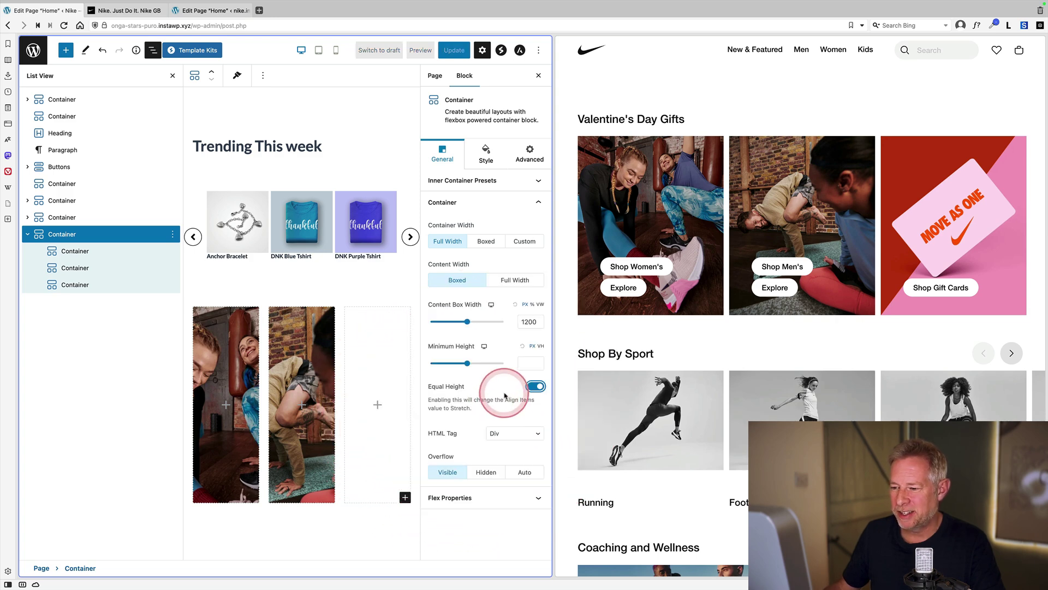
pyautogui.click(533, 387)
# Step: Turn Equal Height back on for the Valentine columns
pyautogui.click(534, 387)
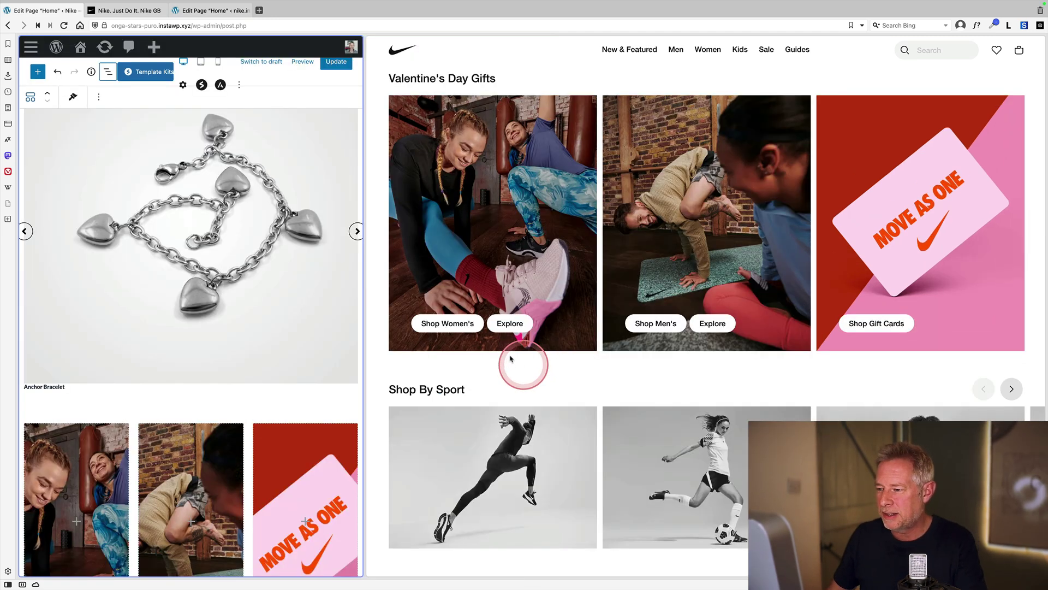
pyautogui.scroll(-2, 243, 455)
pyautogui.scroll(-3, 243, 454)
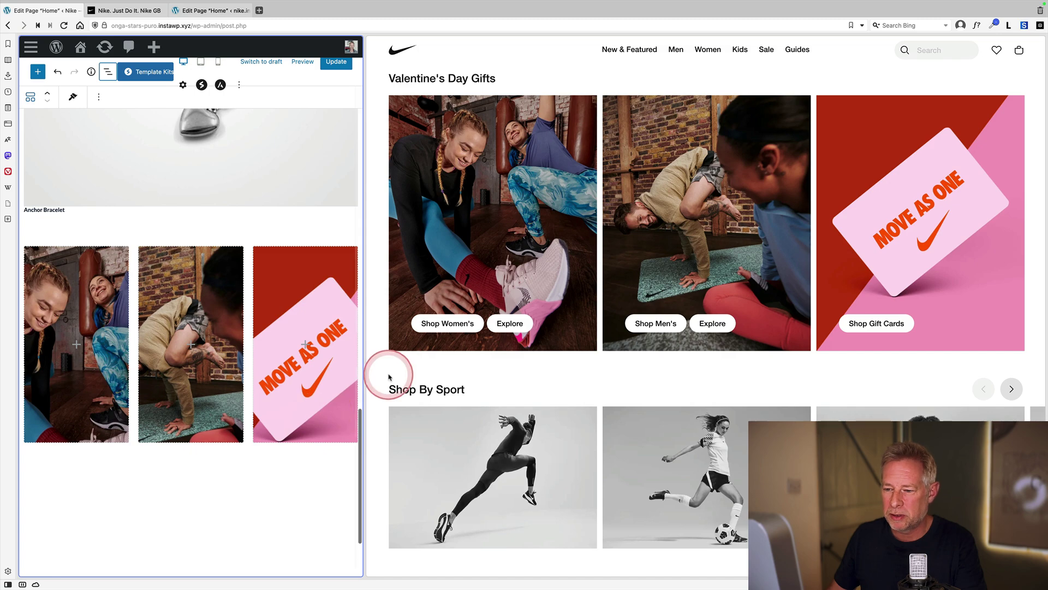
pyautogui.moveTo(363, 369); pyautogui.dragTo(725, 380)
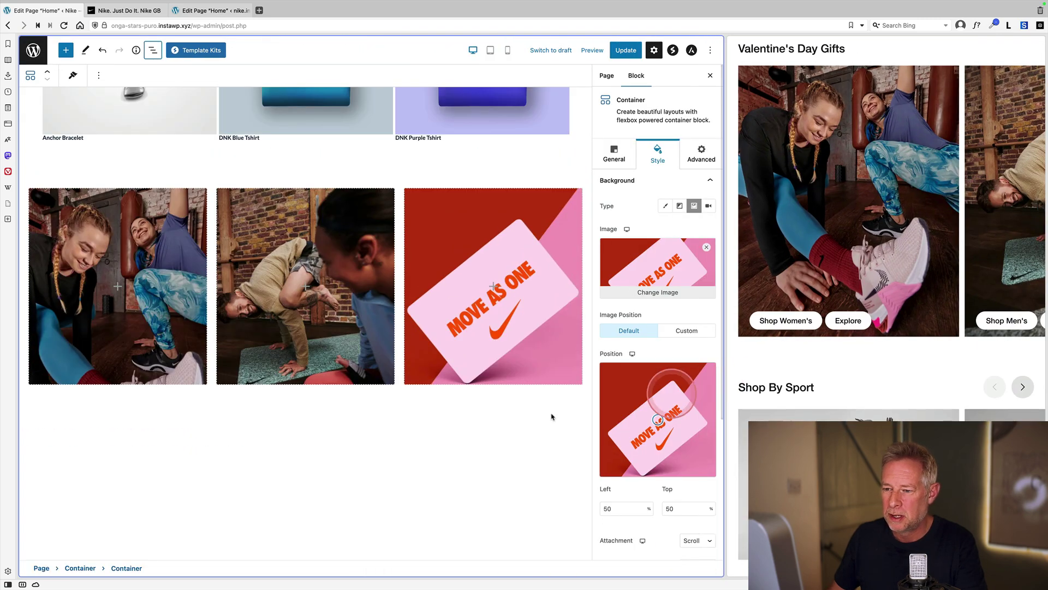
pyautogui.scroll(-1, 121, 406)
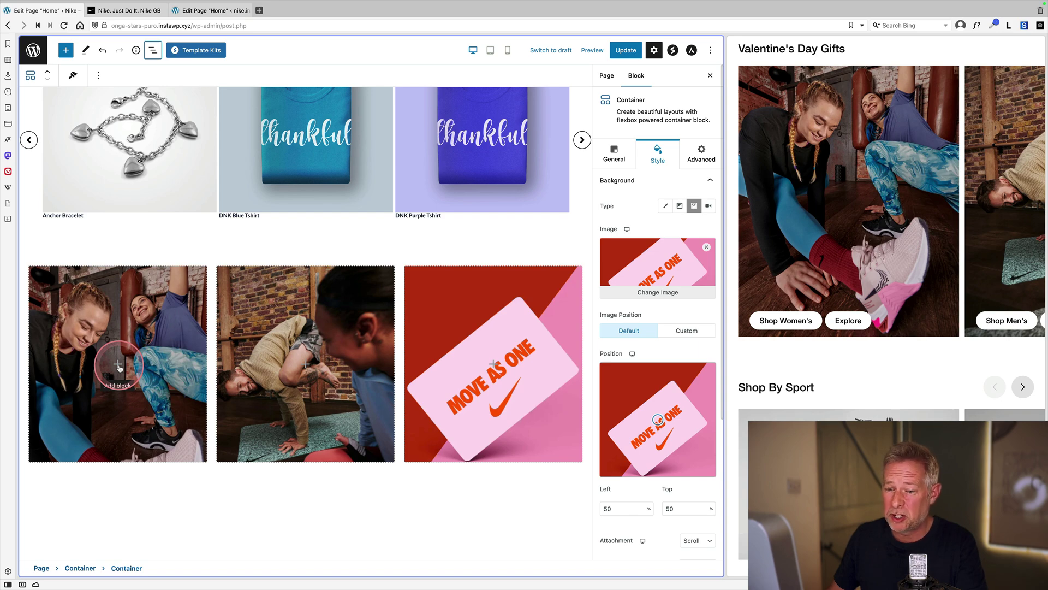
# Step: Add a Buttons block with 'Shop womens' and 'Explore' buttons inside the first column
pyautogui.click(119, 366)
pyautogui.write('butt')
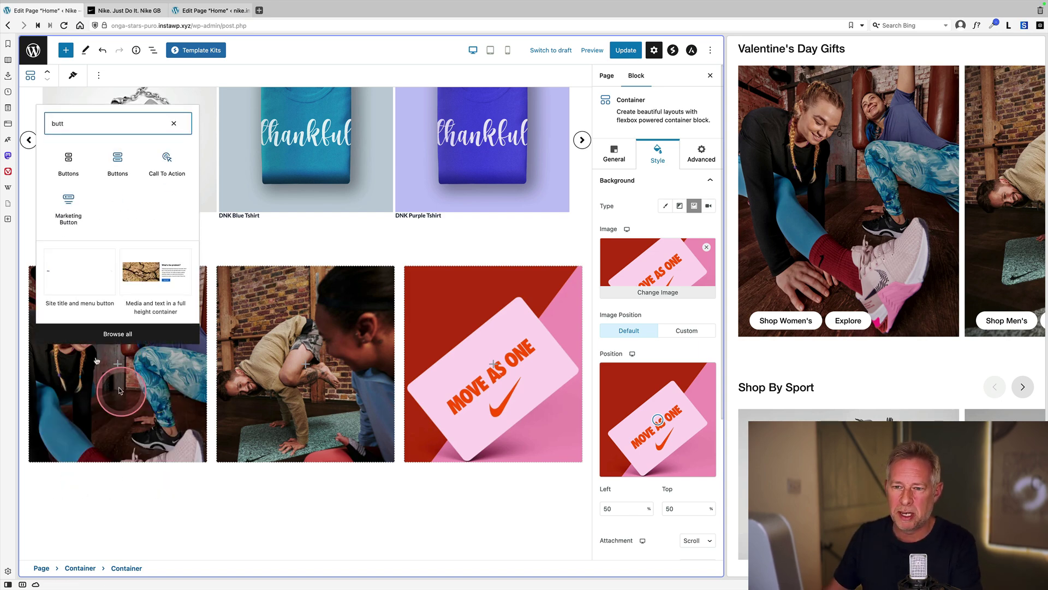
pyautogui.press('Return')
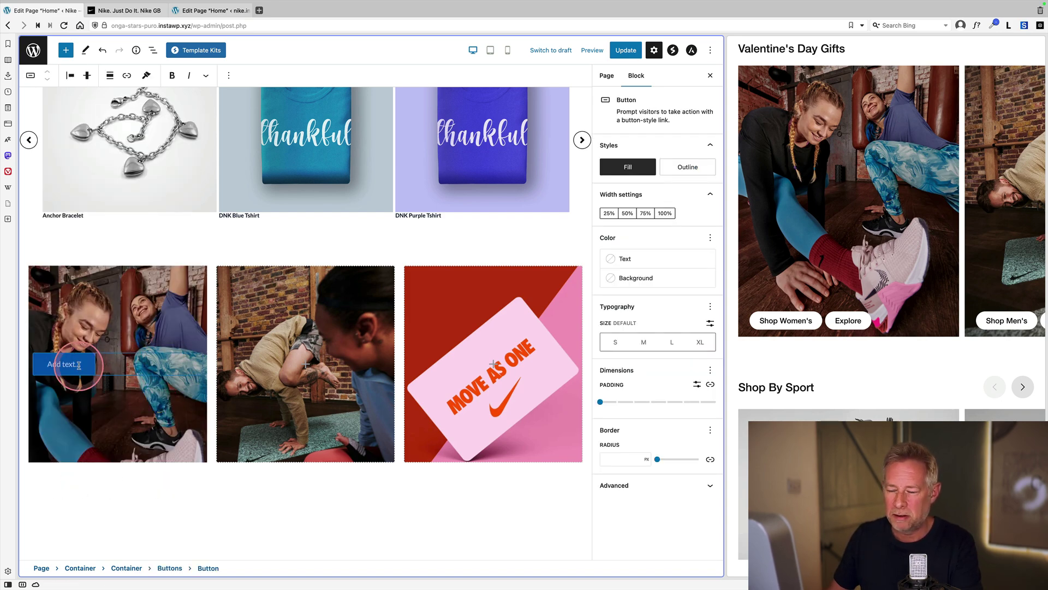
pyautogui.write('Shop')
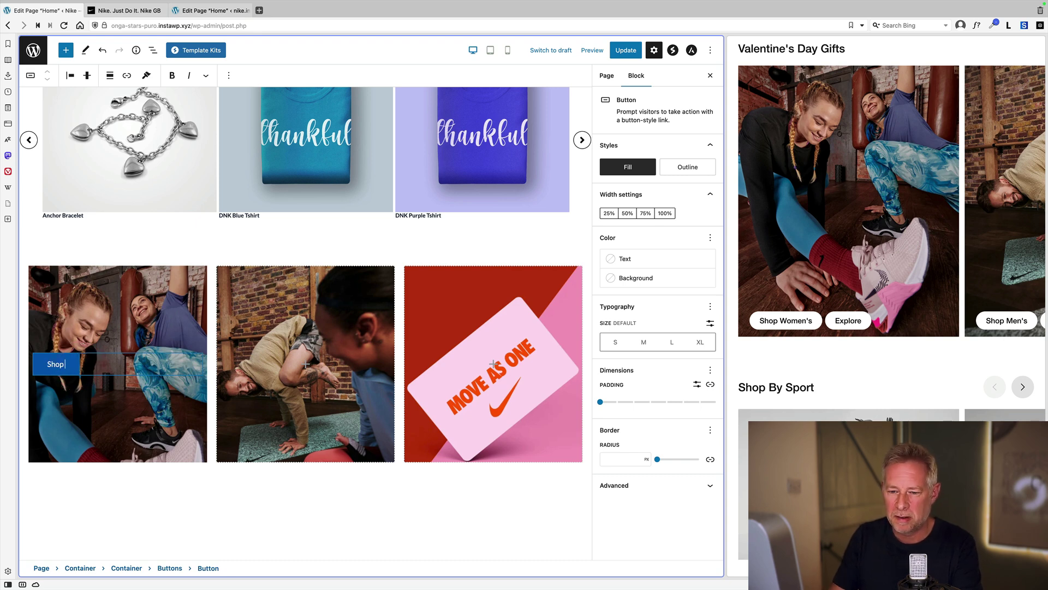
pyautogui.write(' womens')
pyautogui.press('Return')
pyautogui.write('Explore')
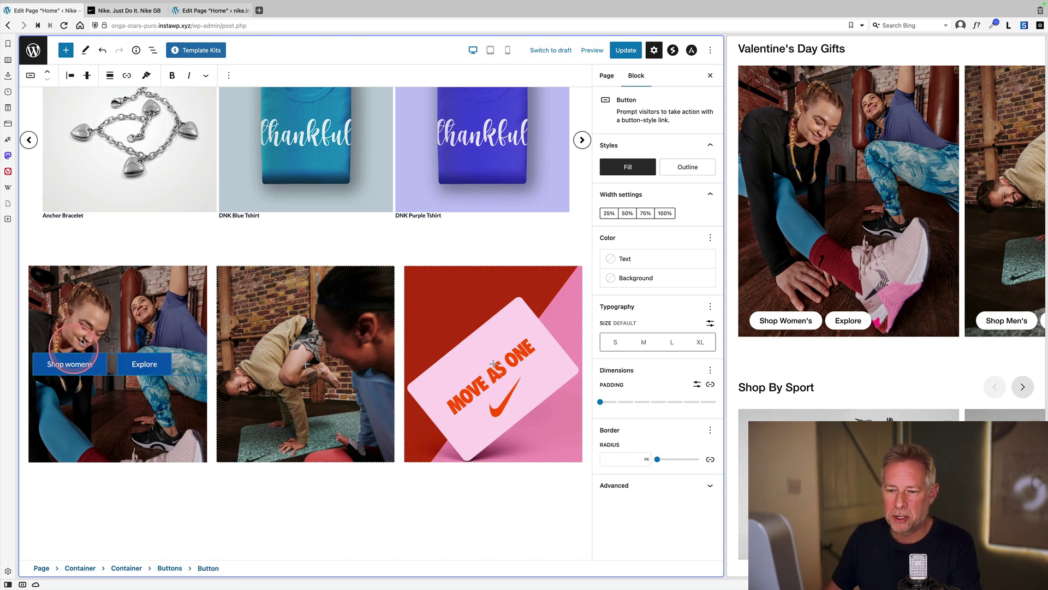
# Step: Push the buttons to the bottom of the first column with Flex End justification
pyautogui.click(116, 280)
pyautogui.hotkey('shift', 'alt', 'o')
pyautogui.scroll(-5, 672, 456)
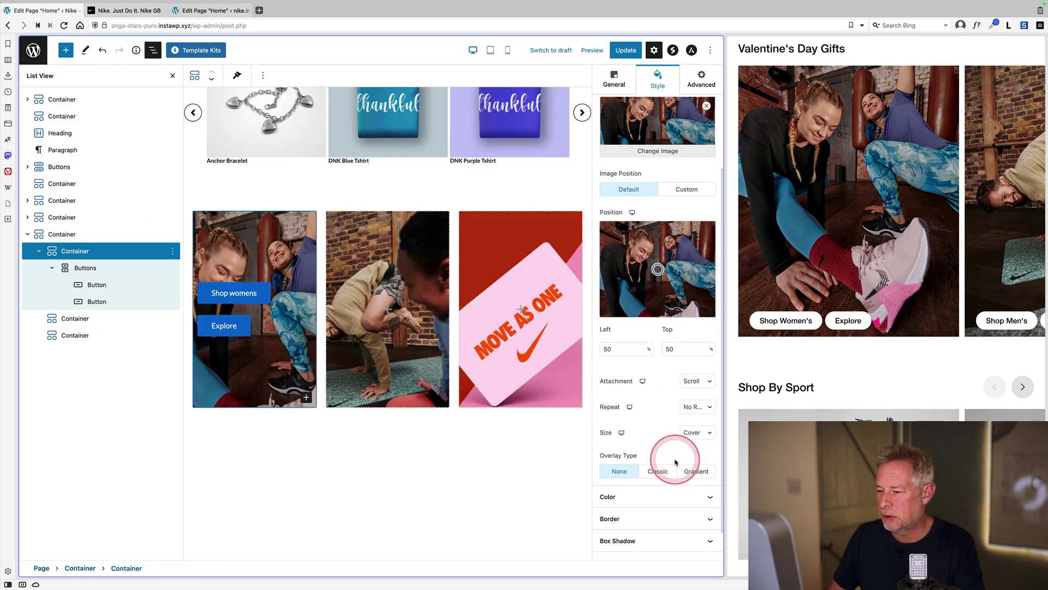
pyautogui.scroll(5, 672, 456)
pyautogui.scroll(-1, 675, 461)
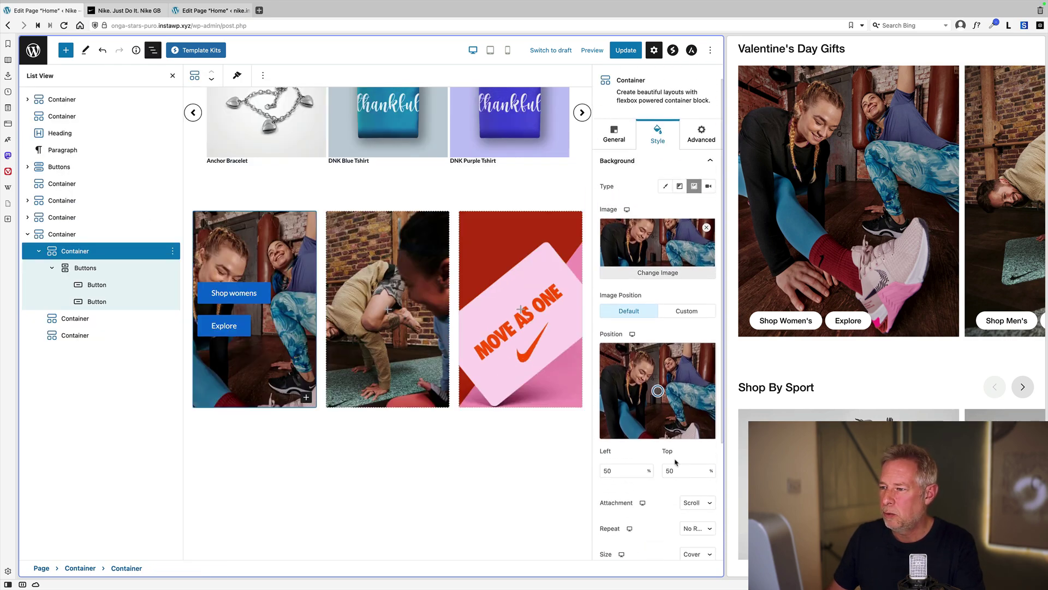
pyautogui.scroll(-5, 658, 344)
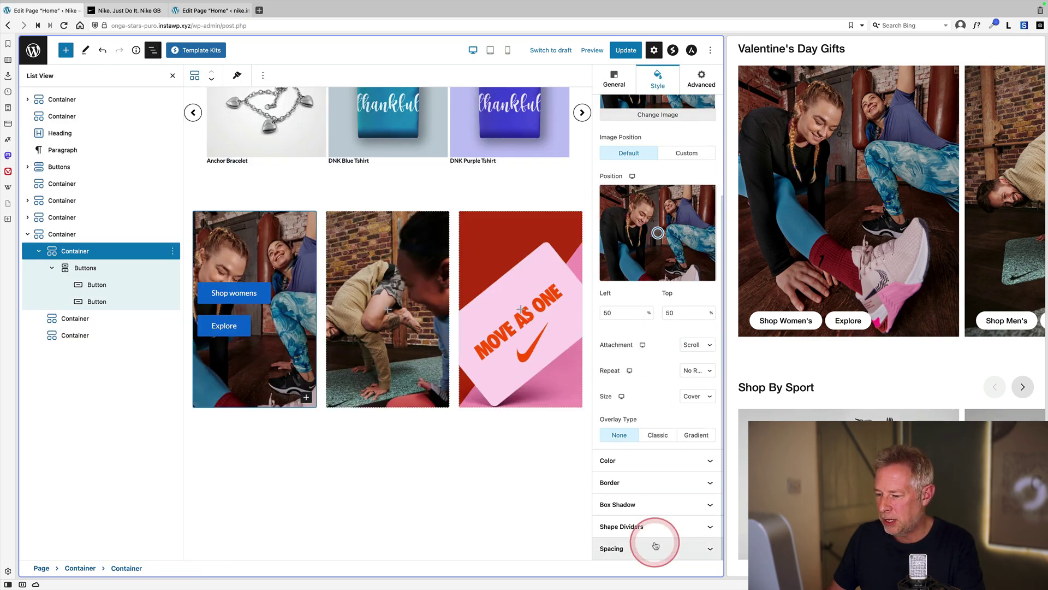
pyautogui.scroll(5, 676, 385)
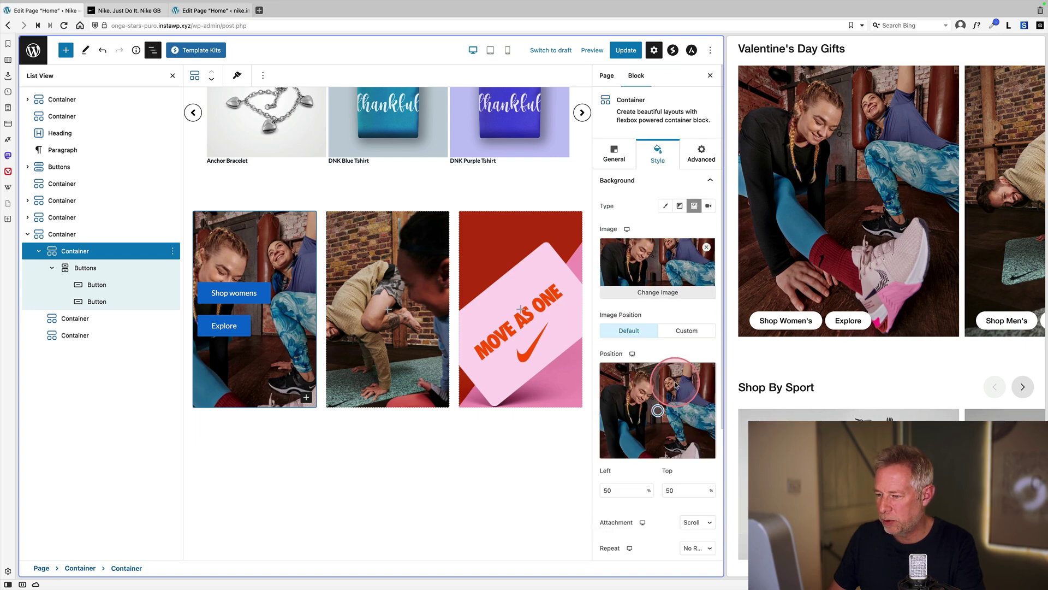
pyautogui.click(620, 141)
pyautogui.click(650, 202)
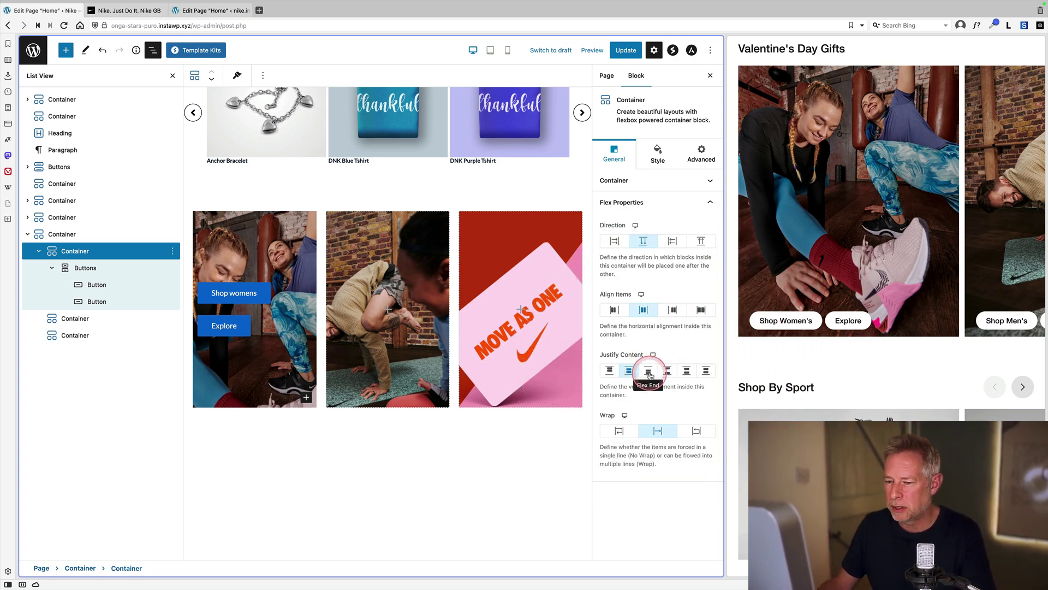
pyautogui.click(649, 373)
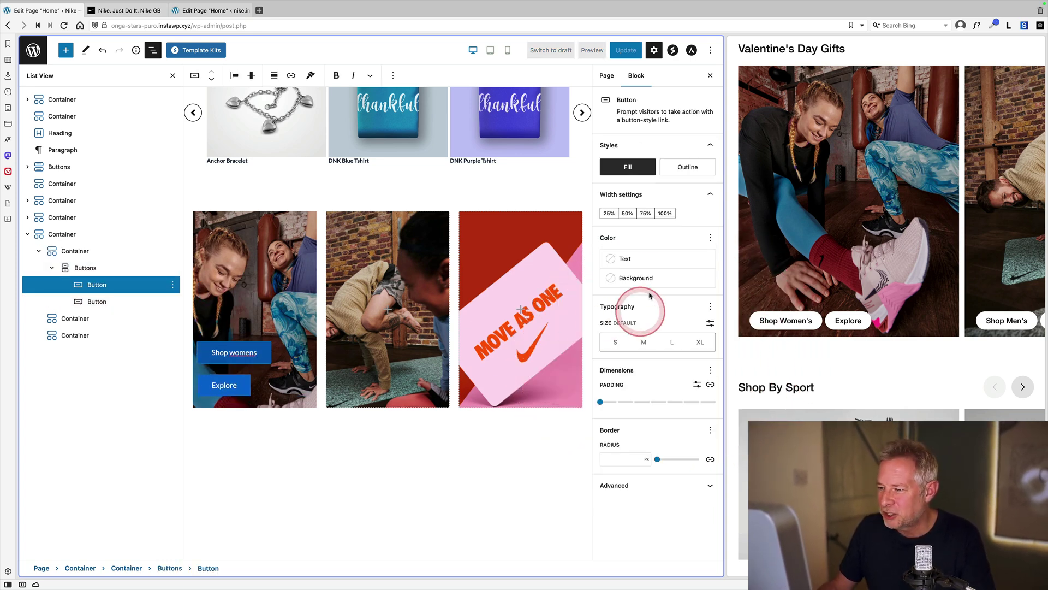
# Step: Make the Shop womens button background white
pyautogui.click(634, 278)
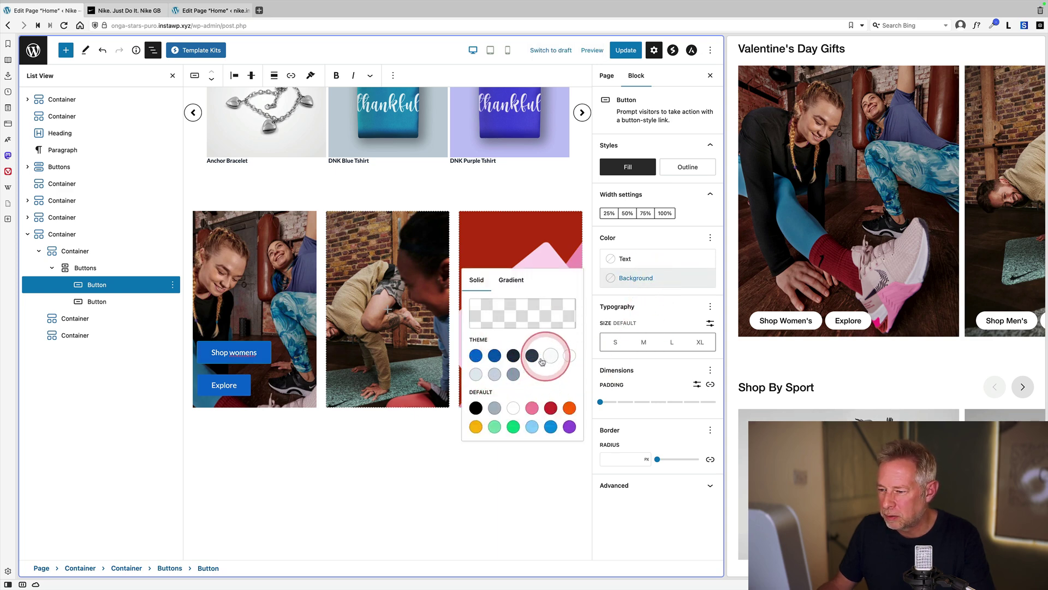
pyautogui.click(552, 357)
pyautogui.click(254, 350)
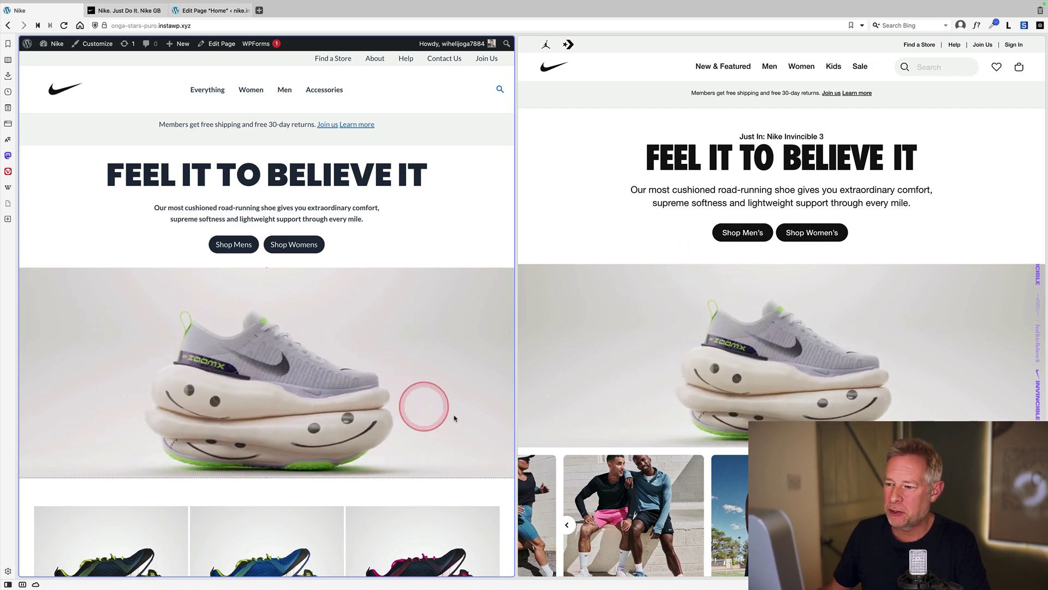
pyautogui.scroll(-10, 699, 404)
pyautogui.scroll(-3, 406, 415)
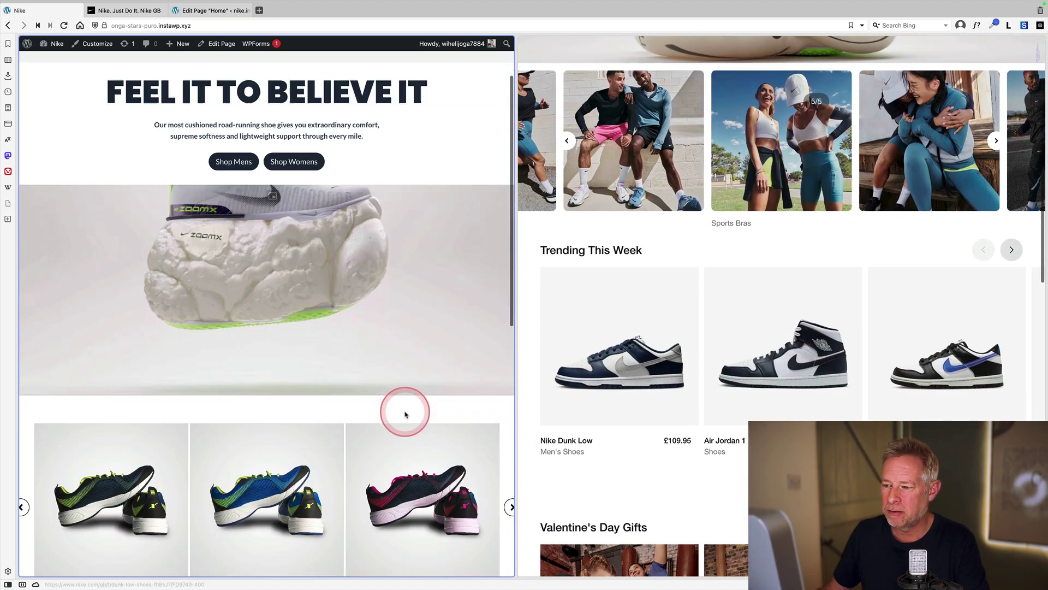
pyautogui.scroll(-3, 406, 415)
pyautogui.scroll(-2, 406, 414)
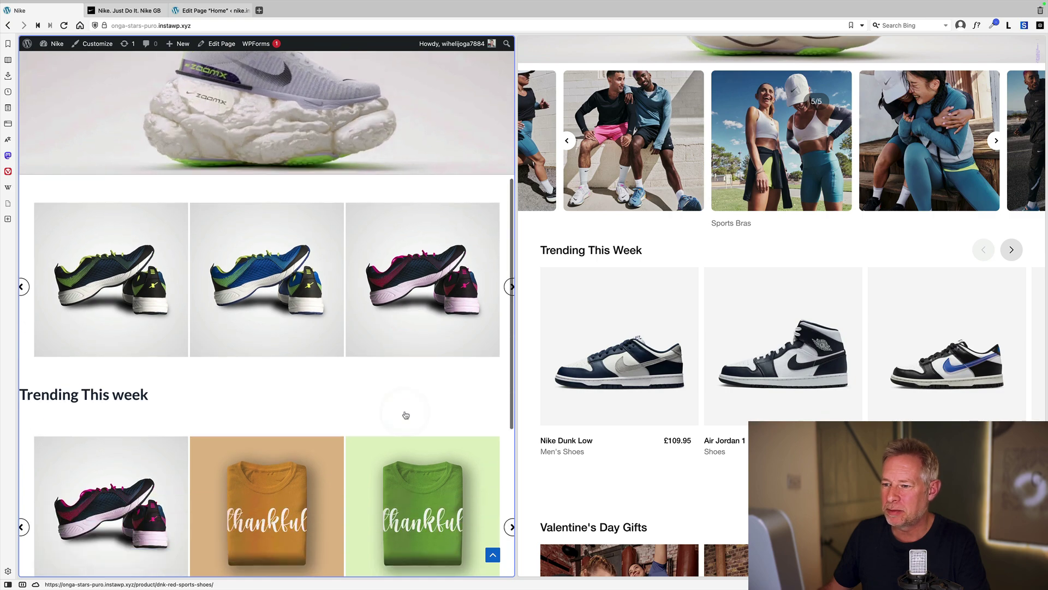
pyautogui.click(511, 285)
pyautogui.click(601, 334)
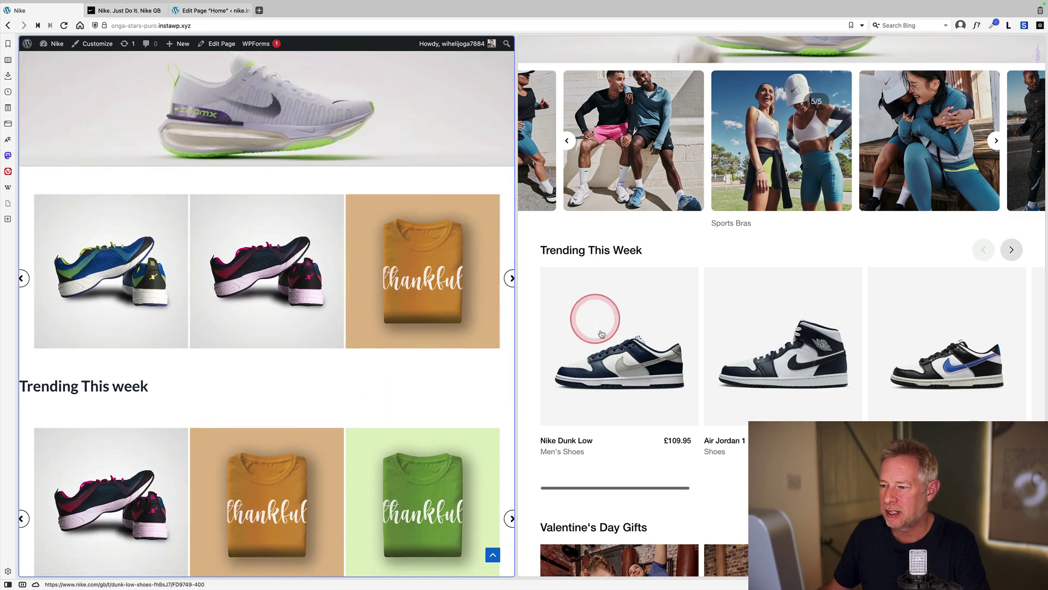
pyautogui.scroll(-1, 604, 346)
pyautogui.scroll(-3, 568, 350)
pyautogui.scroll(-1, 353, 371)
pyautogui.click(353, 372)
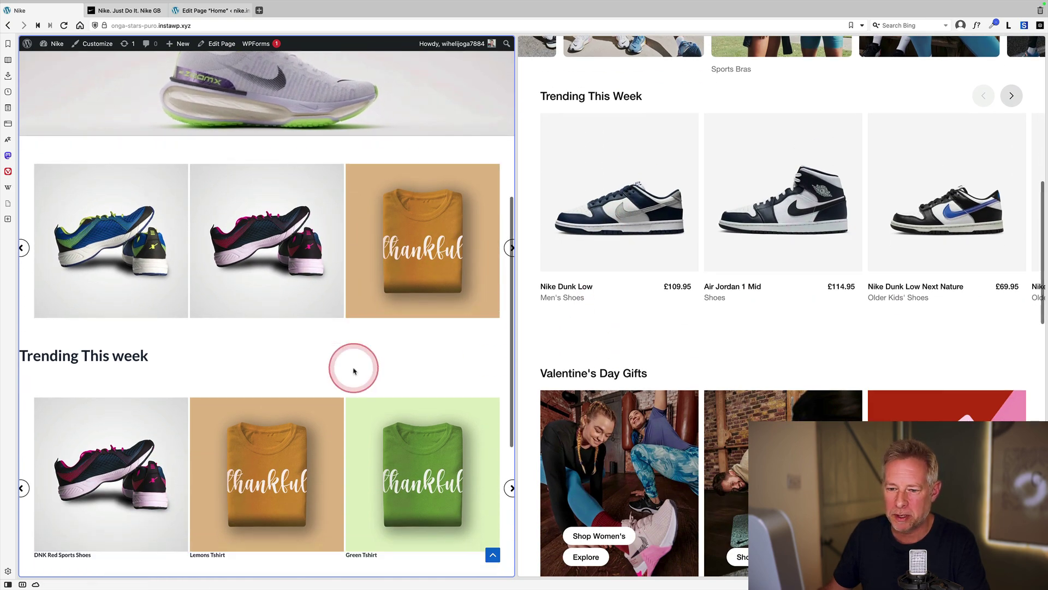
pyautogui.scroll(-5, 374, 369)
pyautogui.scroll(-2, 664, 403)
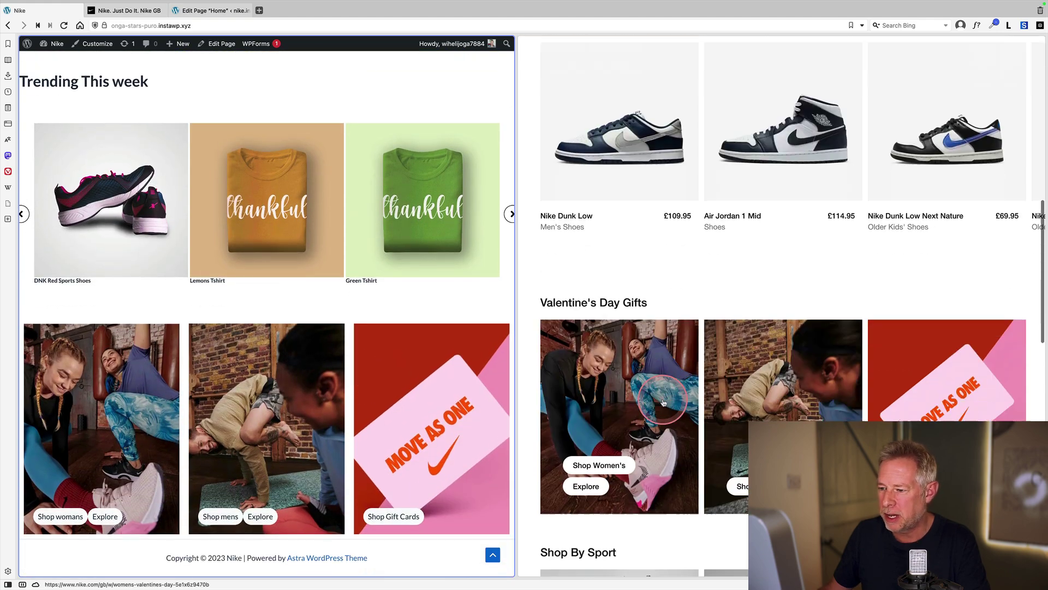
pyautogui.scroll(-1, 663, 403)
pyautogui.click(533, 356)
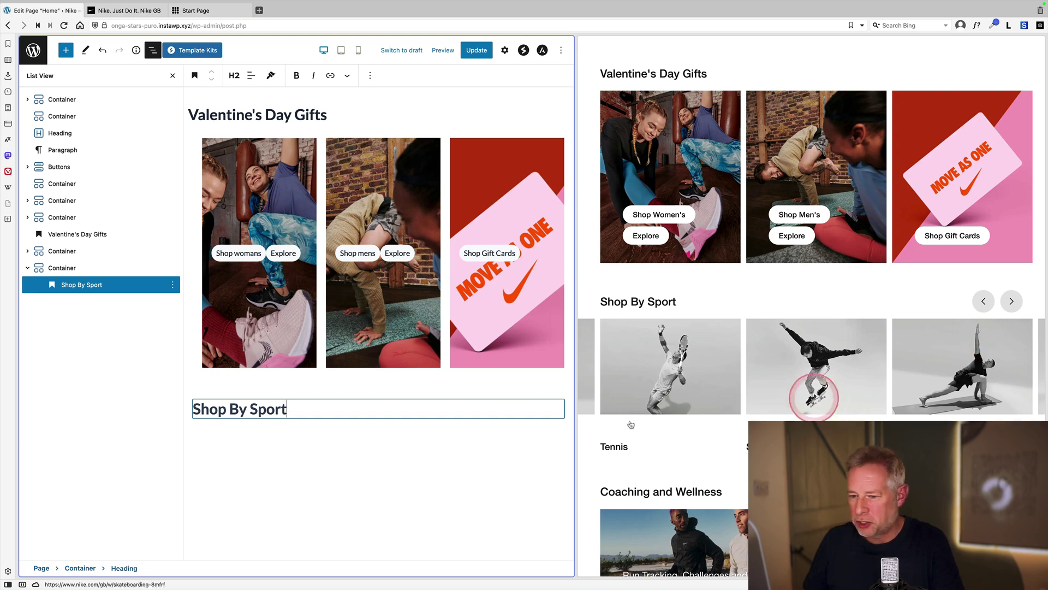
# Step: Insert a Storefront Category Square Grid showing Skateboarding, Tennis and Yoga under Shop By Sport
pyautogui.press('Return')
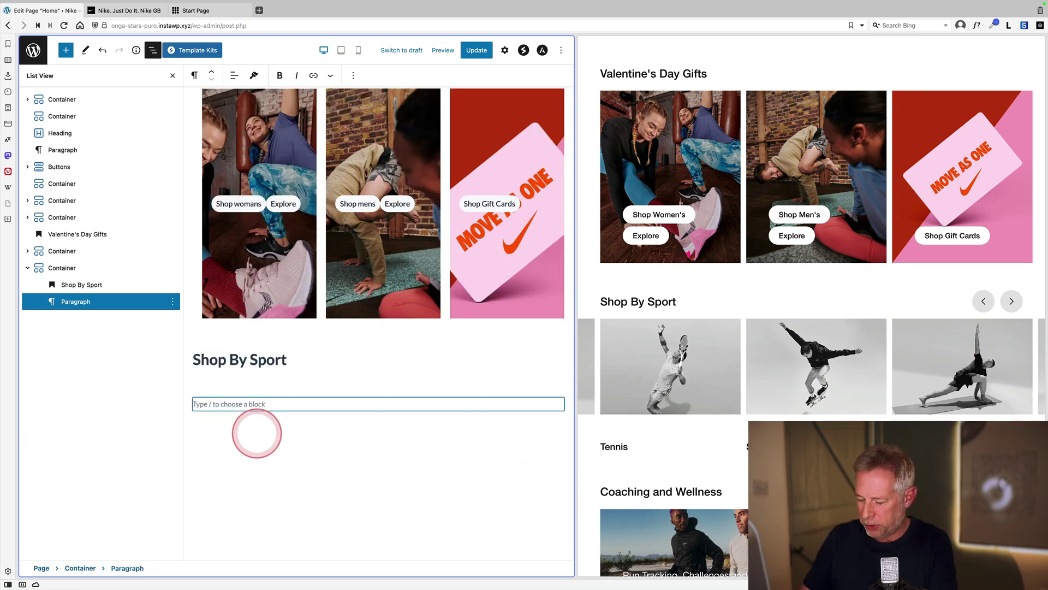
pyautogui.write('/')
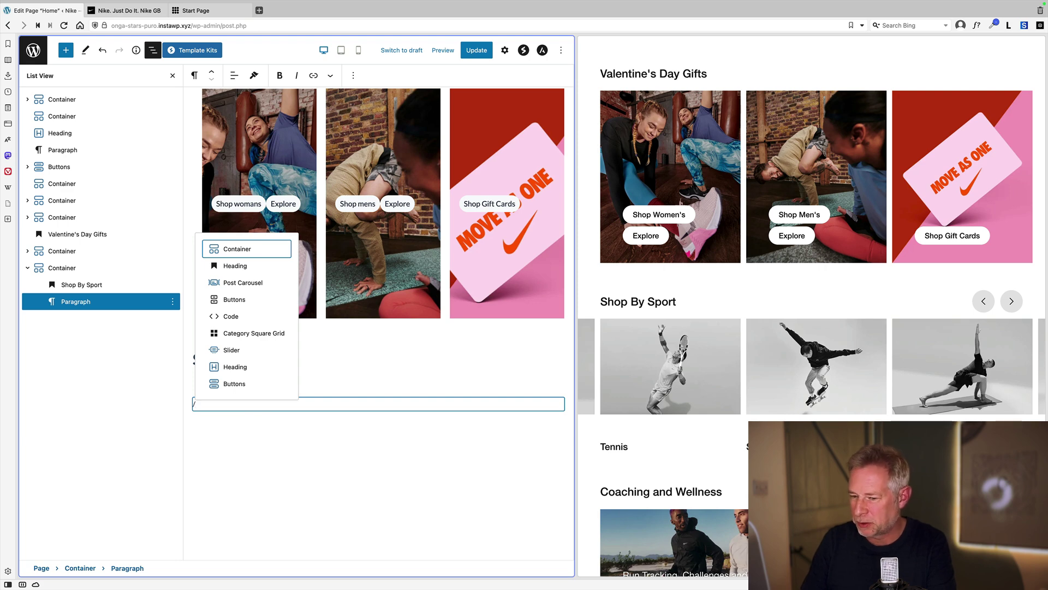
pyautogui.write('store')
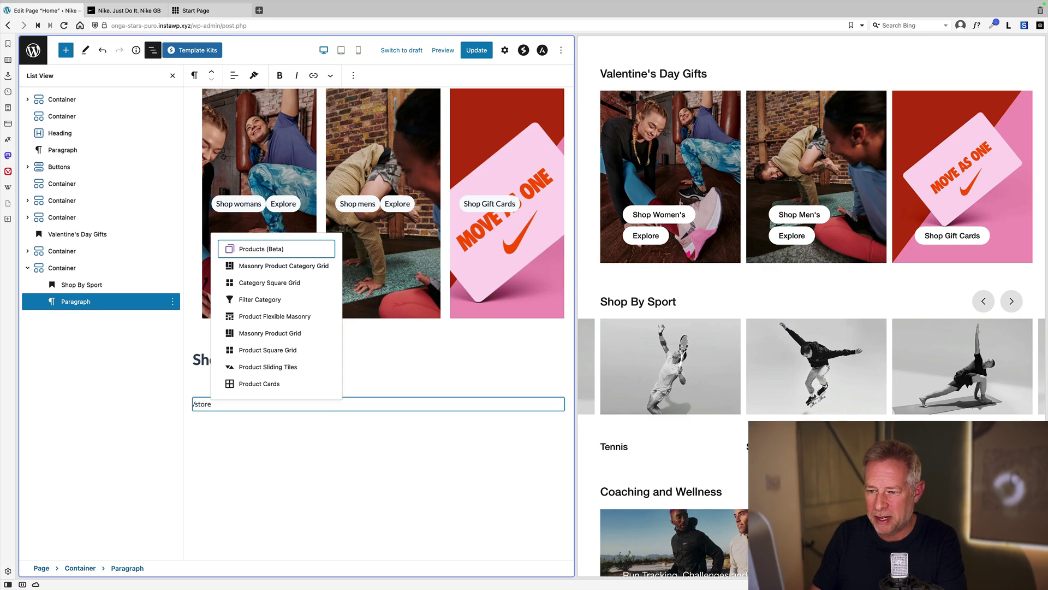
pyautogui.click(65, 54)
pyautogui.scroll(-5, 117, 385)
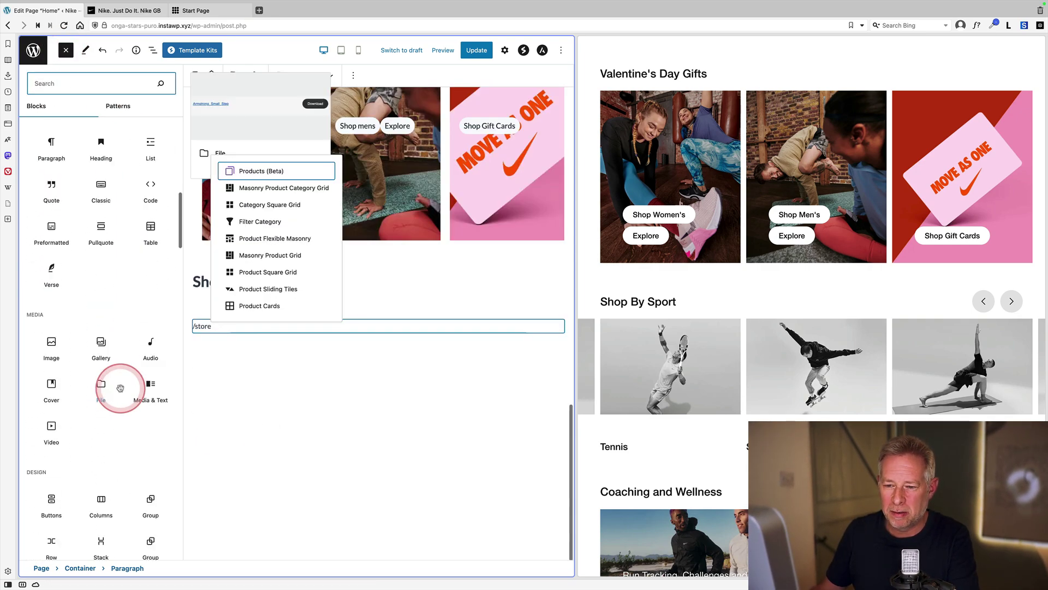
pyautogui.scroll(-10, 121, 387)
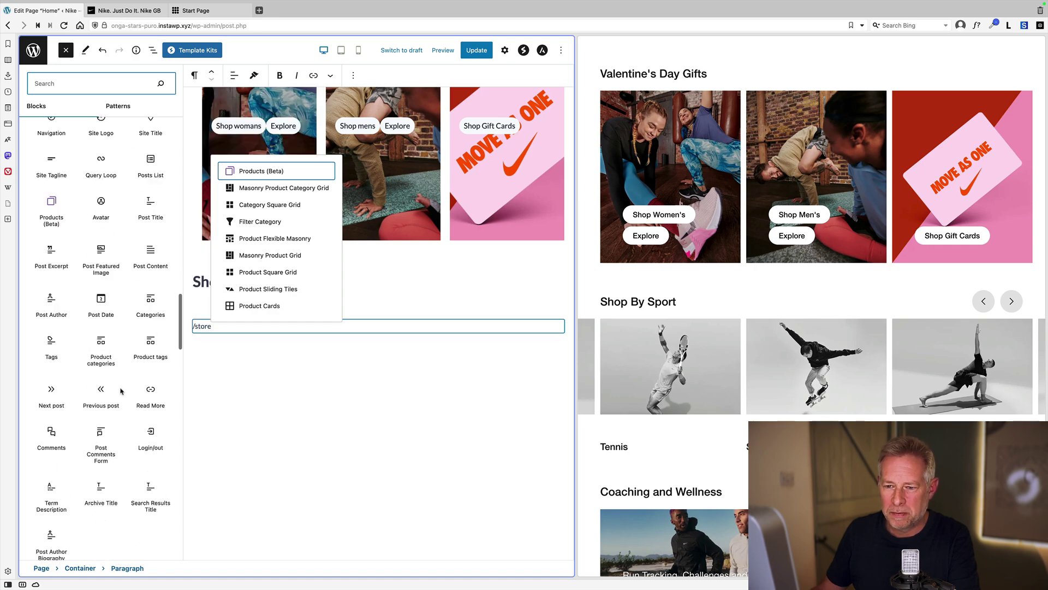
pyautogui.scroll(-10, 121, 390)
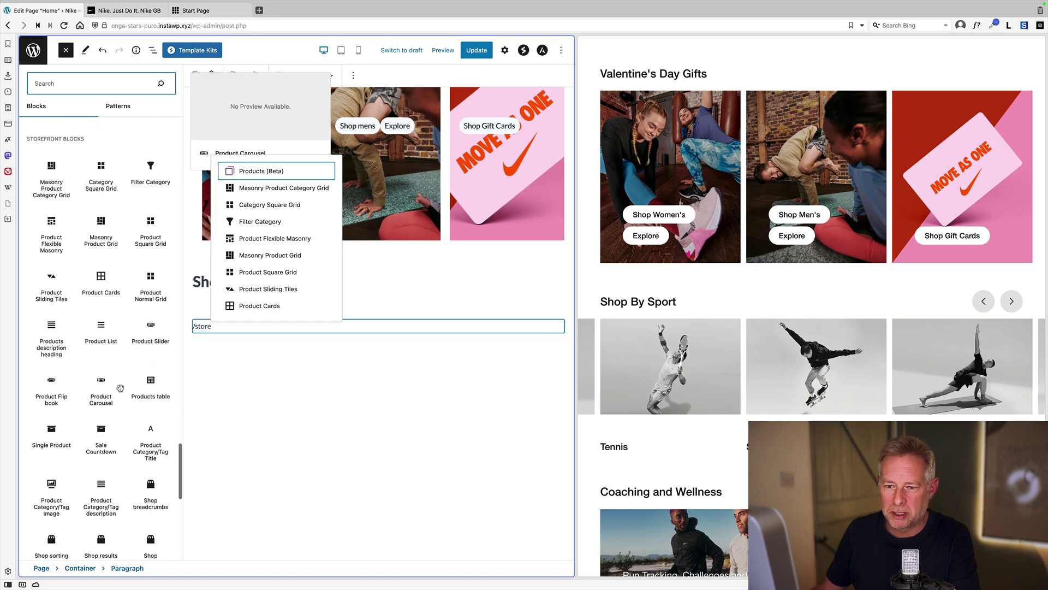
pyautogui.click(121, 157)
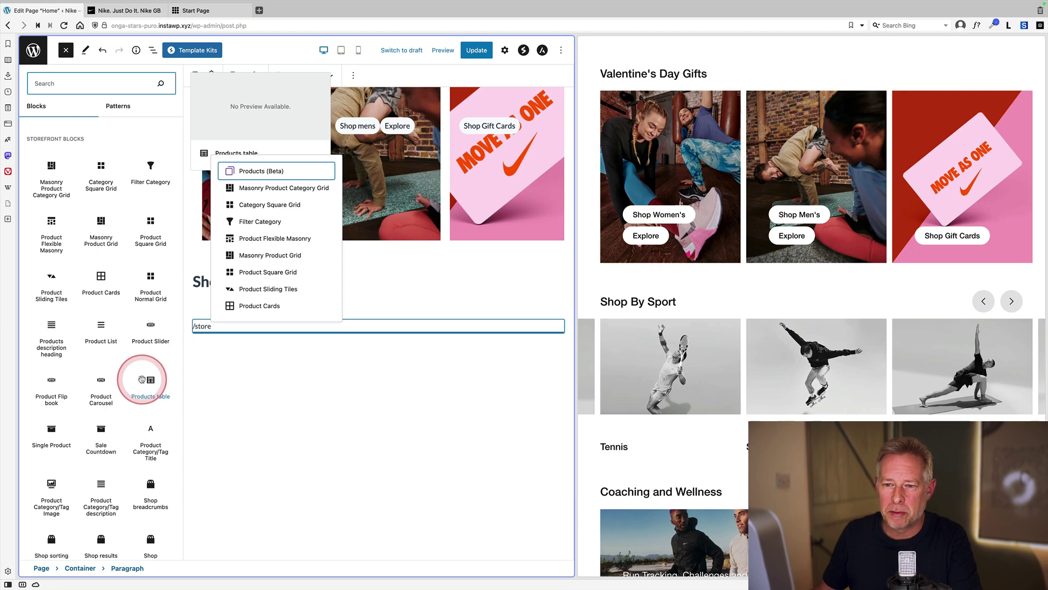
pyautogui.click(101, 174)
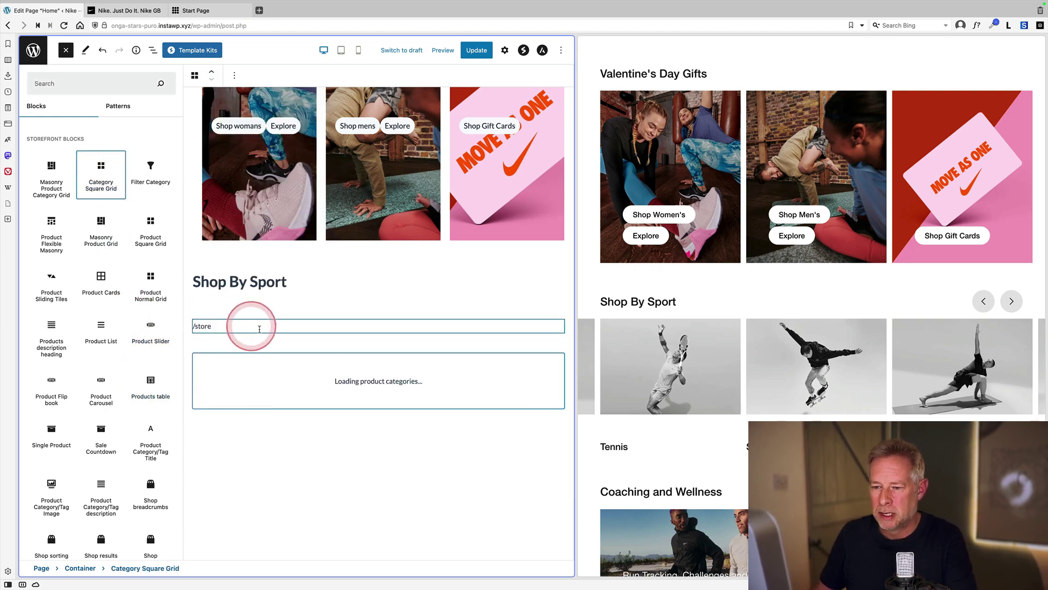
pyautogui.click(229, 329)
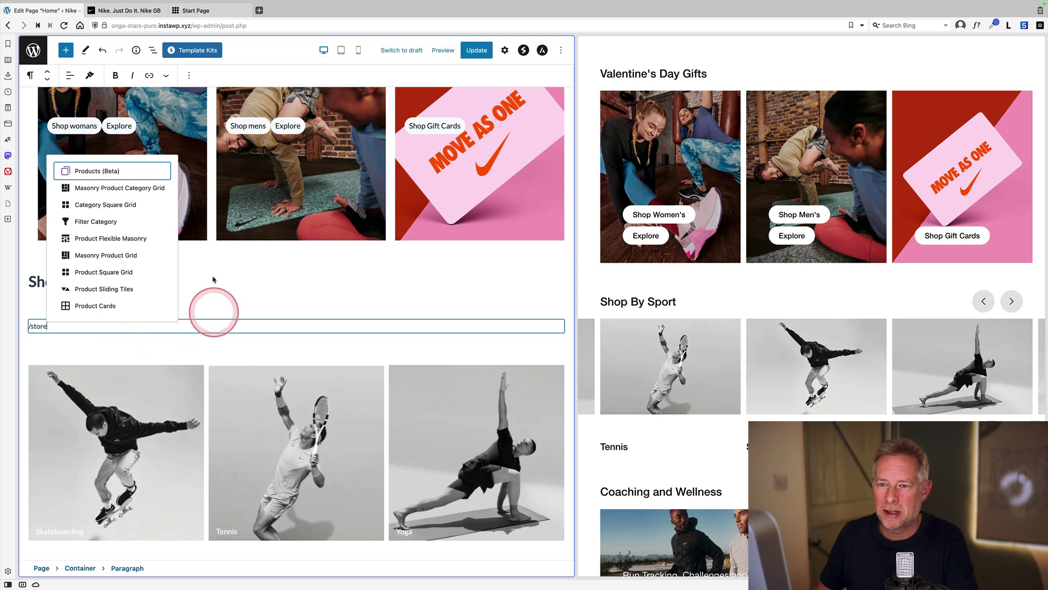
# Step: Delete the leftover /store paragraph
pyautogui.click(189, 82)
pyautogui.click(222, 307)
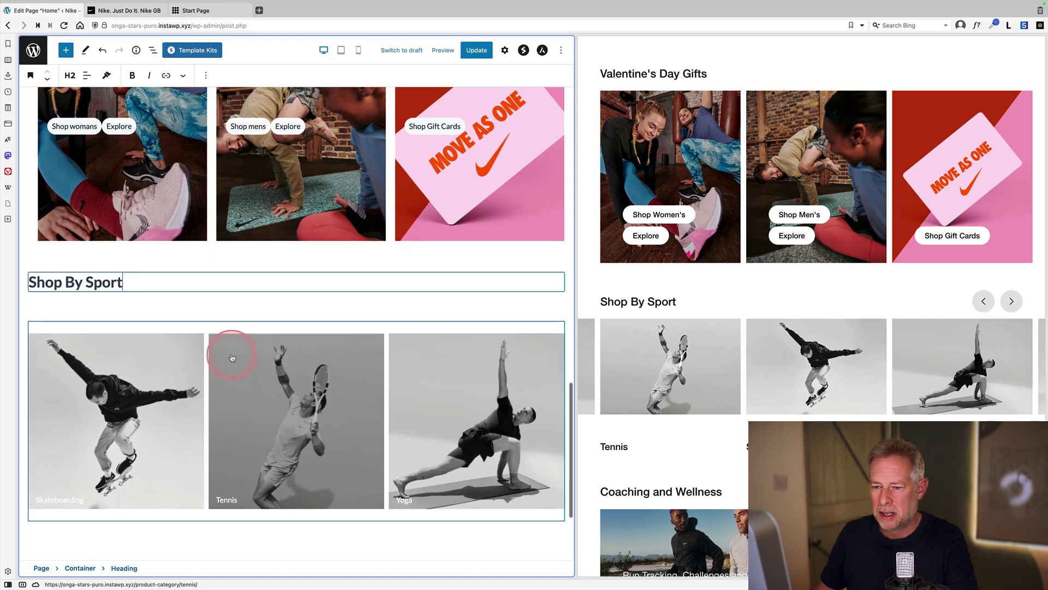
pyautogui.scroll(-2, 257, 371)
pyautogui.scroll(-3, 650, 377)
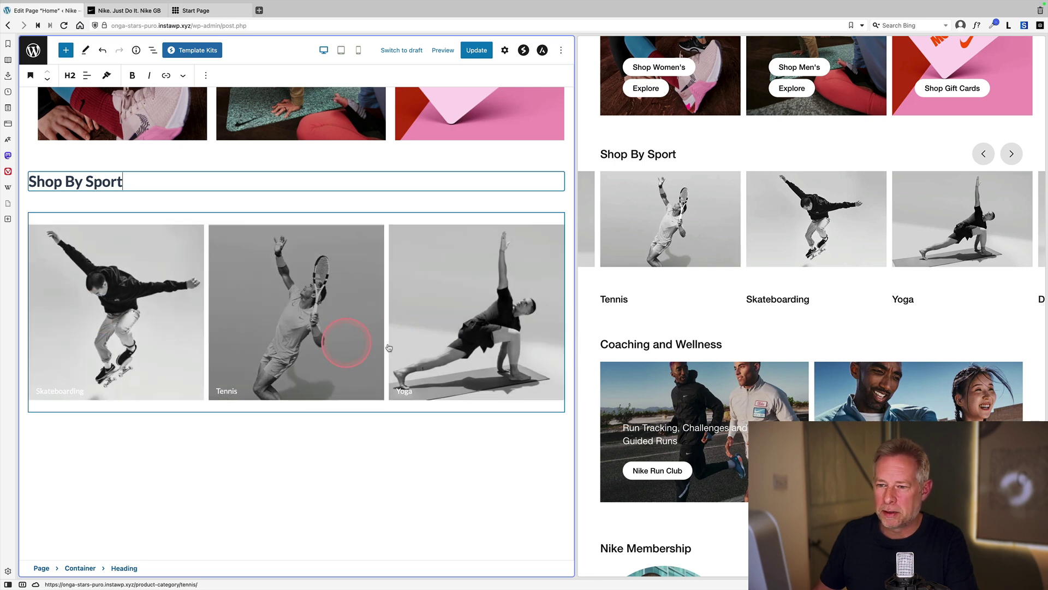
pyautogui.scroll(-2, 788, 404)
pyautogui.scroll(-2, 786, 401)
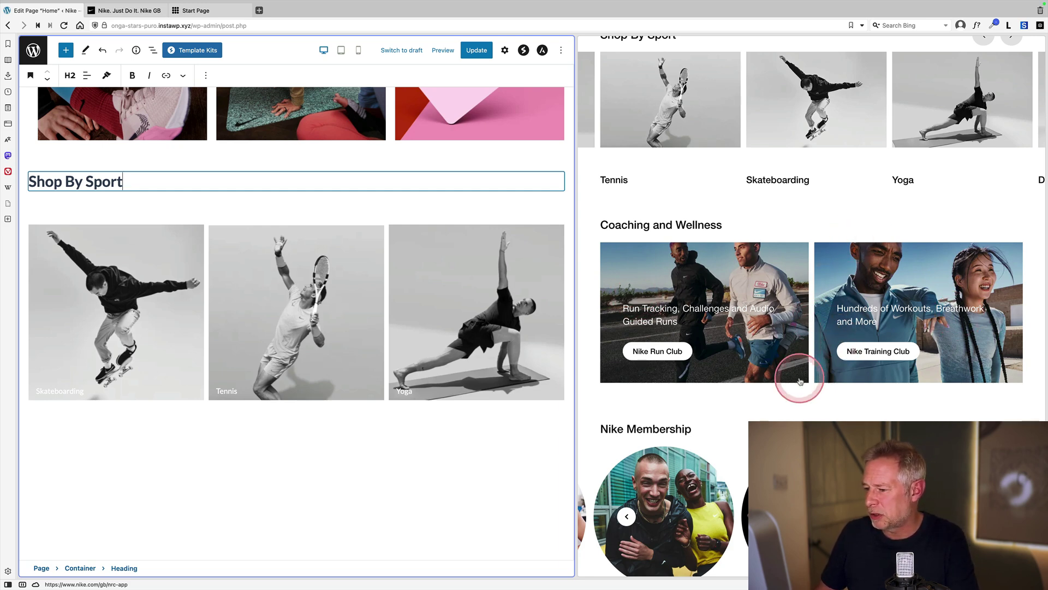
pyautogui.scroll(-2, 775, 378)
# Step: Scroll through the Nike page to compare, then add an empty block below the sport gallery
pyautogui.click(627, 462)
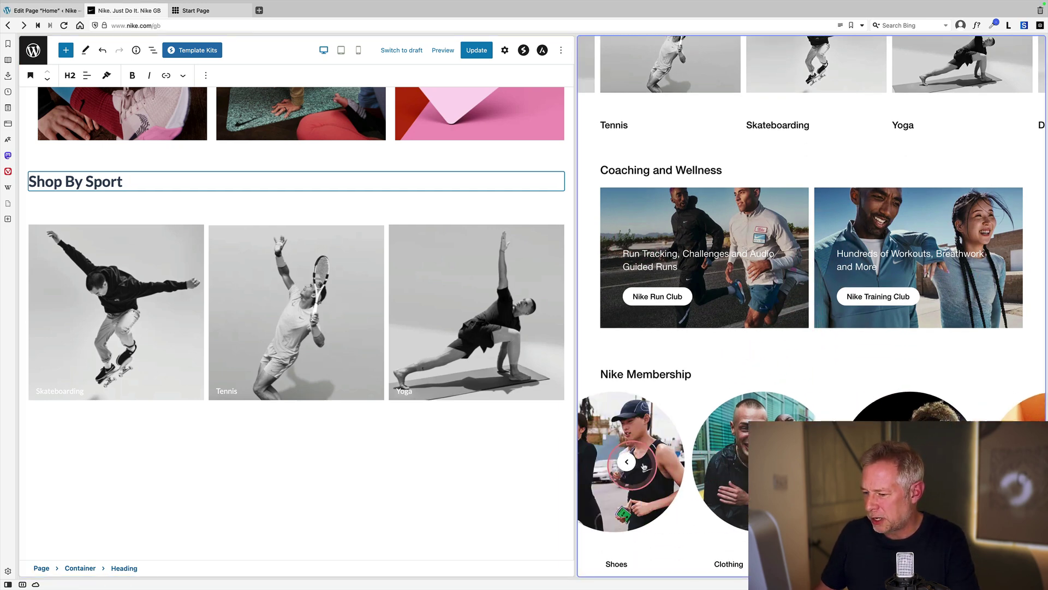
pyautogui.scroll(-3, 716, 436)
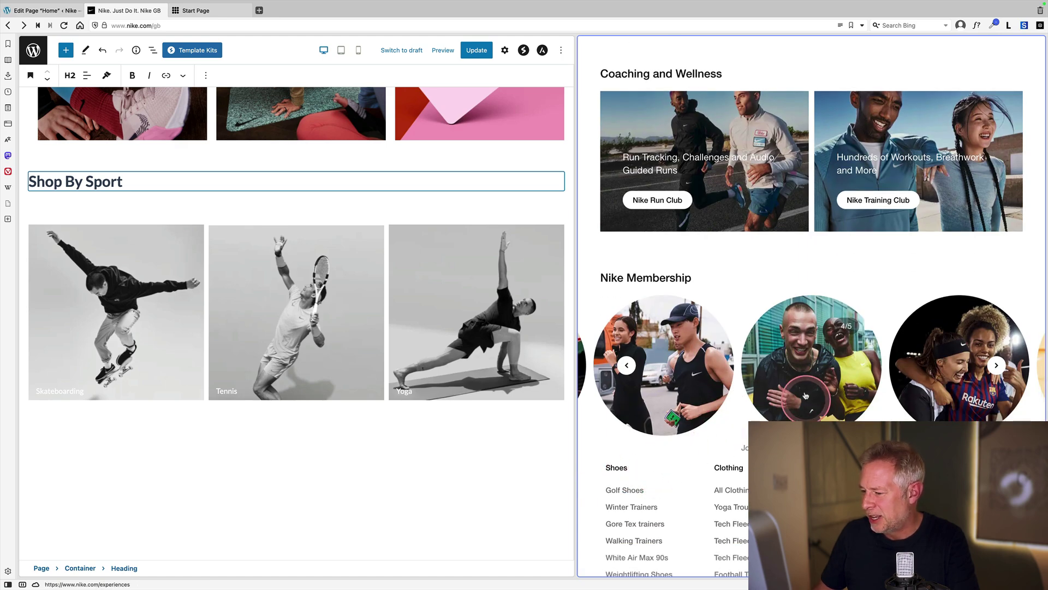
pyautogui.scroll(-6, 764, 391)
pyautogui.scroll(-4, 829, 393)
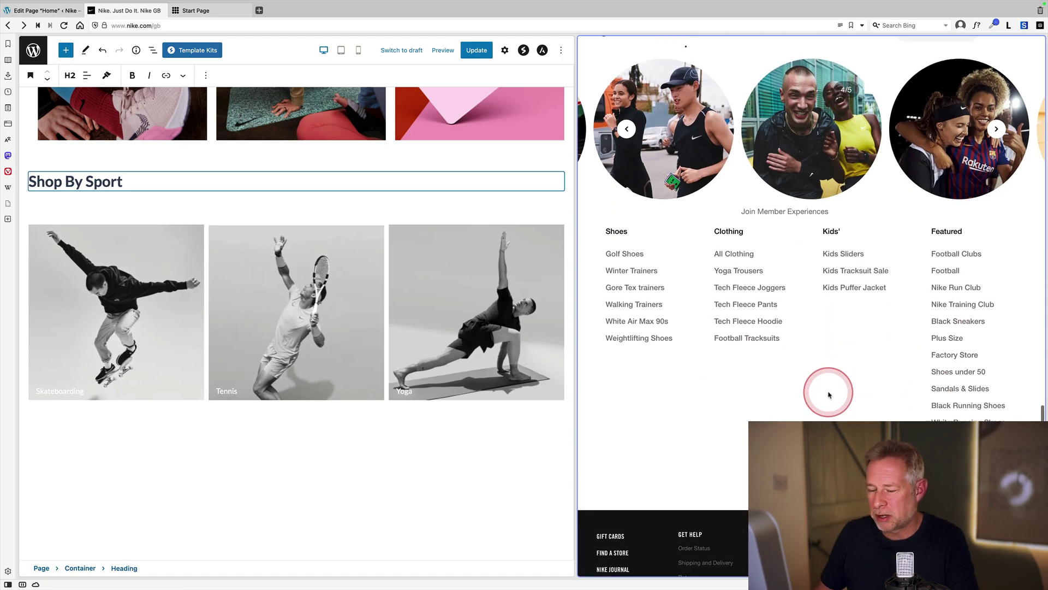
pyautogui.scroll(20, 828, 388)
pyautogui.click(495, 429)
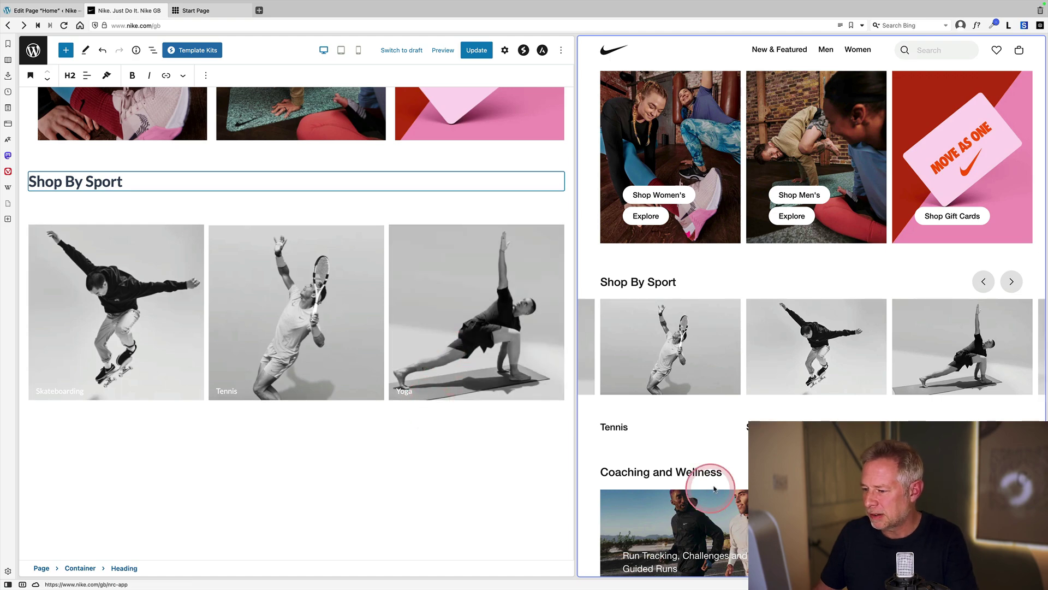
pyautogui.click(308, 434)
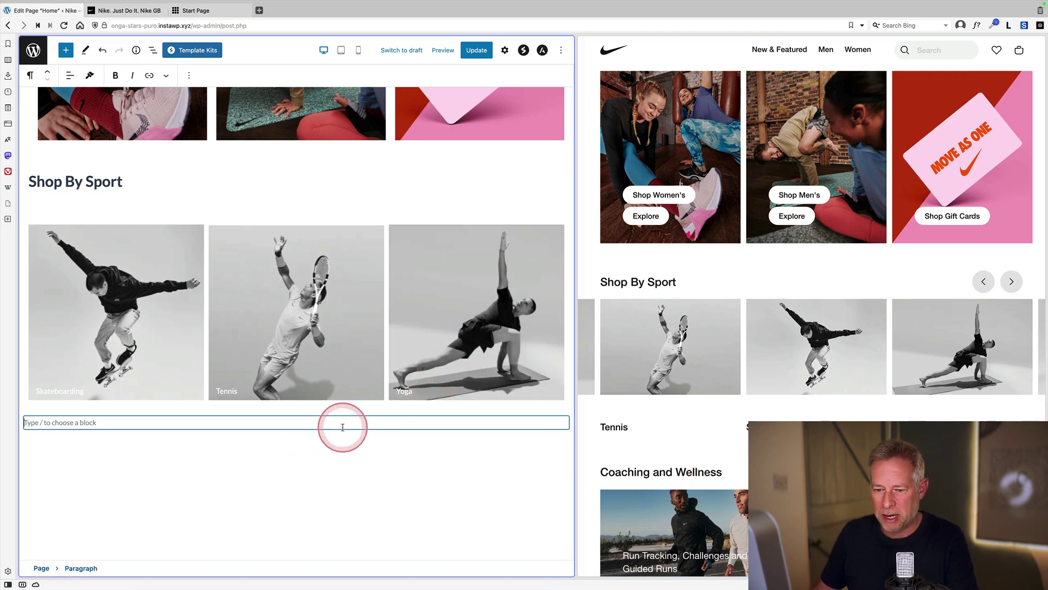
# Step: Insert a Container block split into two equal 50/50 columns below the sport grid
pyautogui.write('/con')
pyautogui.click(66, 49)
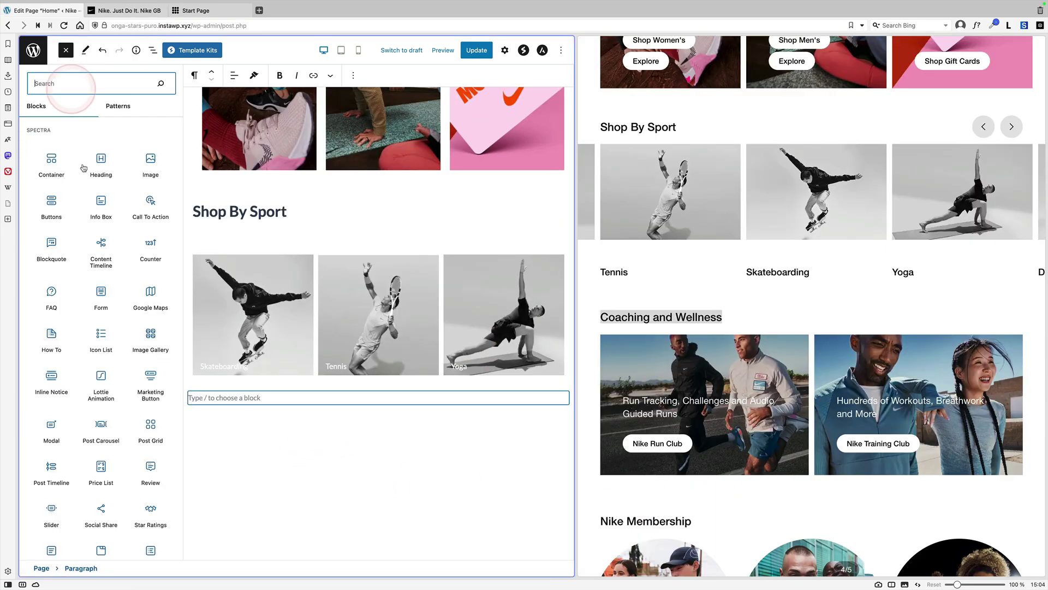
pyautogui.click(51, 161)
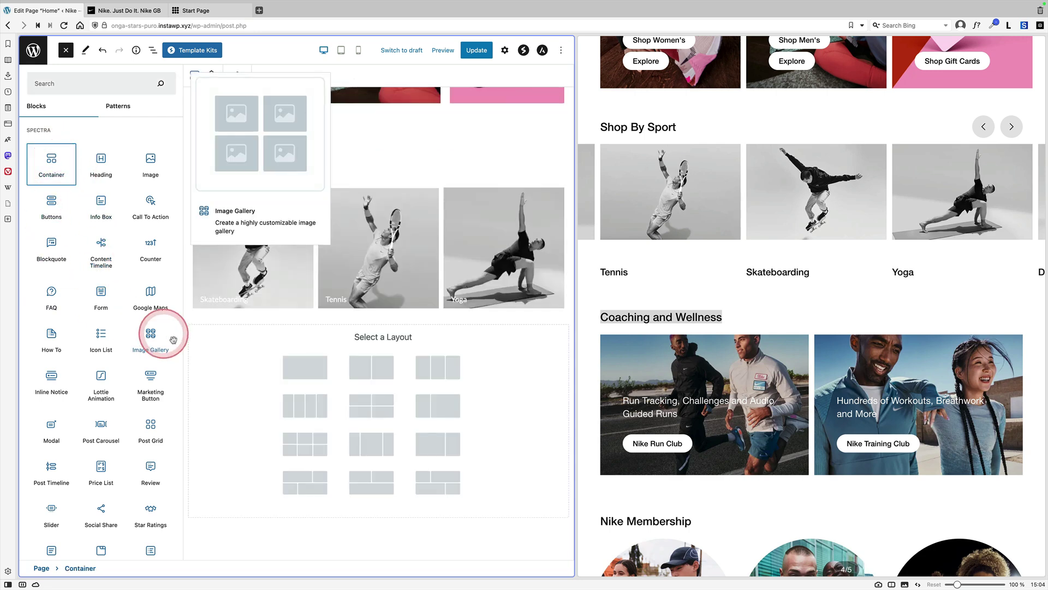
pyautogui.click(223, 382)
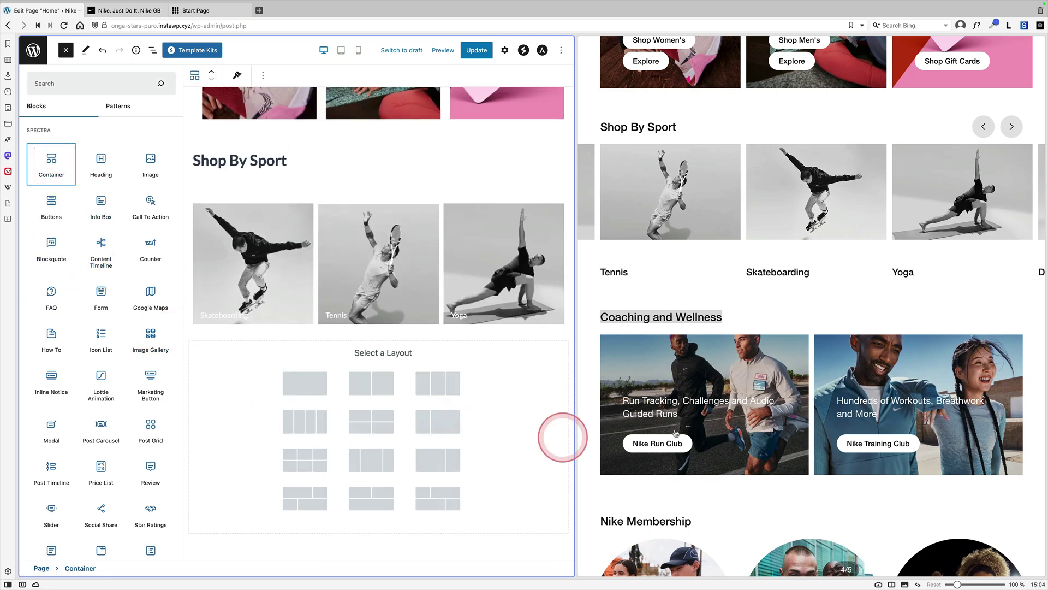
pyautogui.click(363, 393)
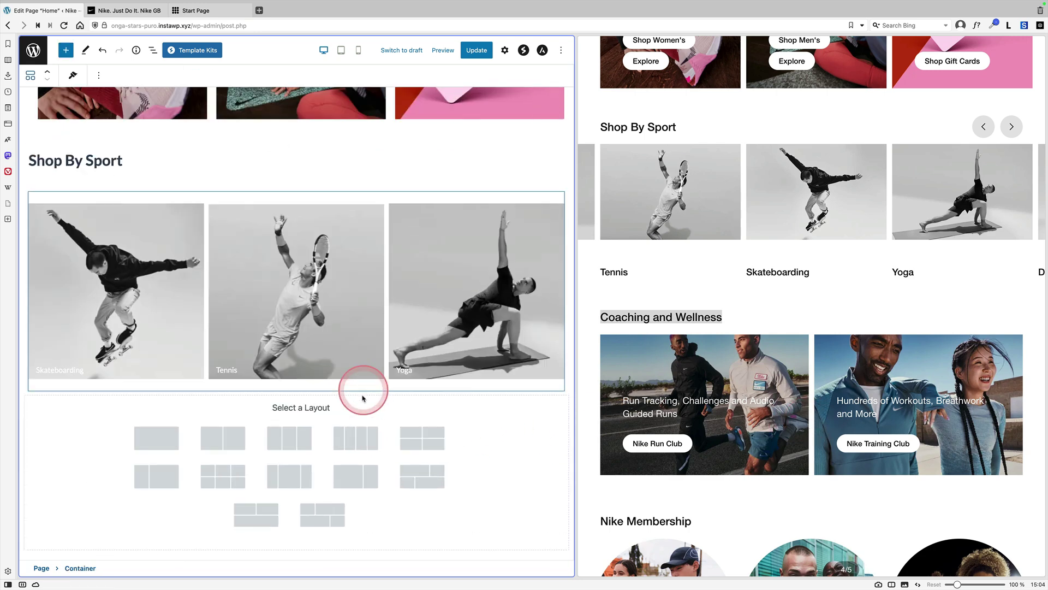
pyautogui.click(231, 446)
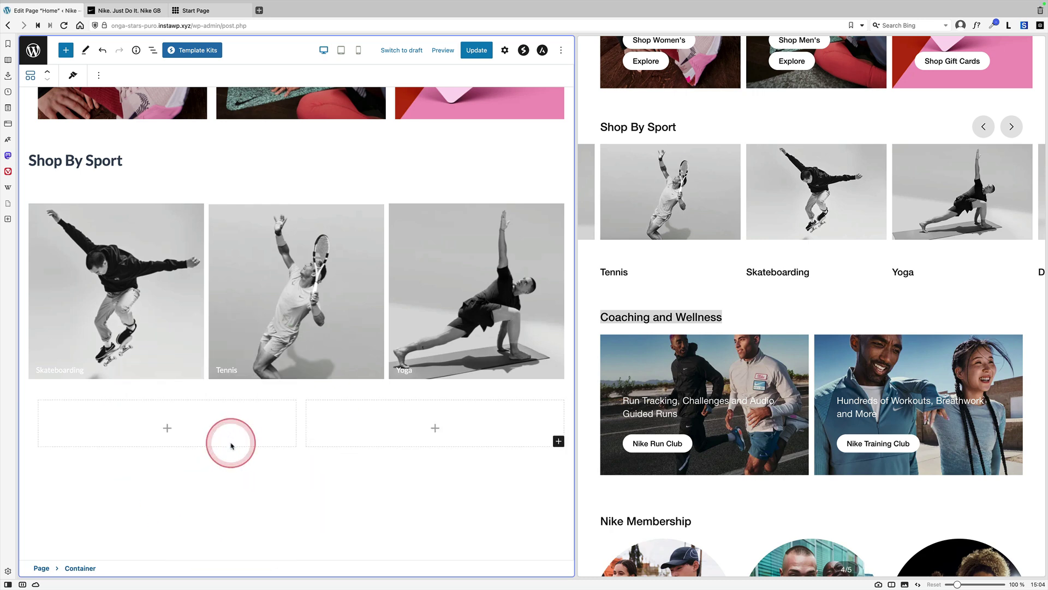
pyautogui.scroll(-2, 235, 445)
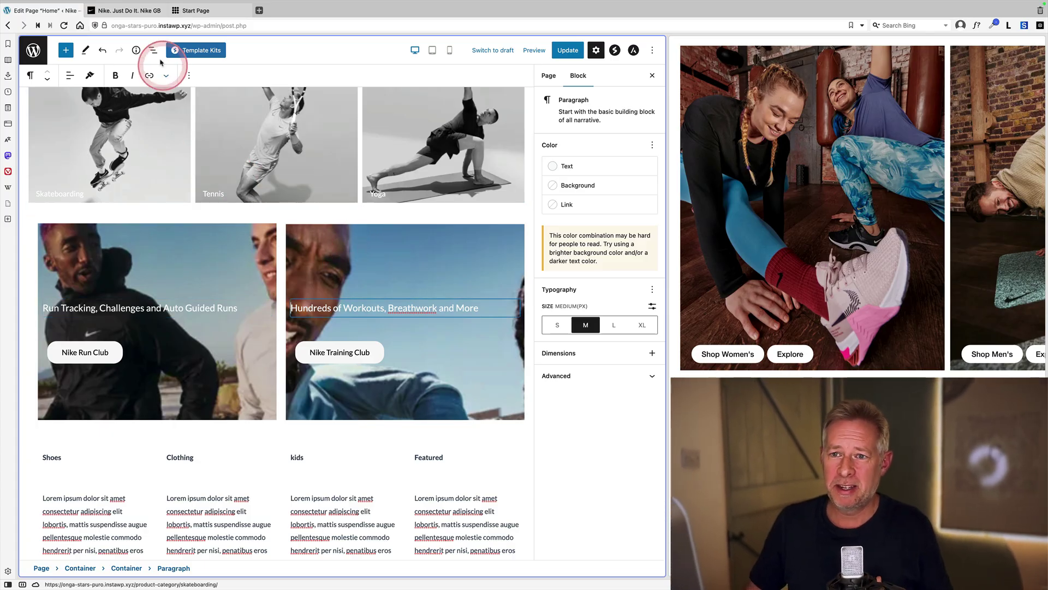
# Step: Inspect the coaching Container, Nike Run Club card background and Run Tracking text in List View
pyautogui.click(153, 53)
pyautogui.click(77, 289)
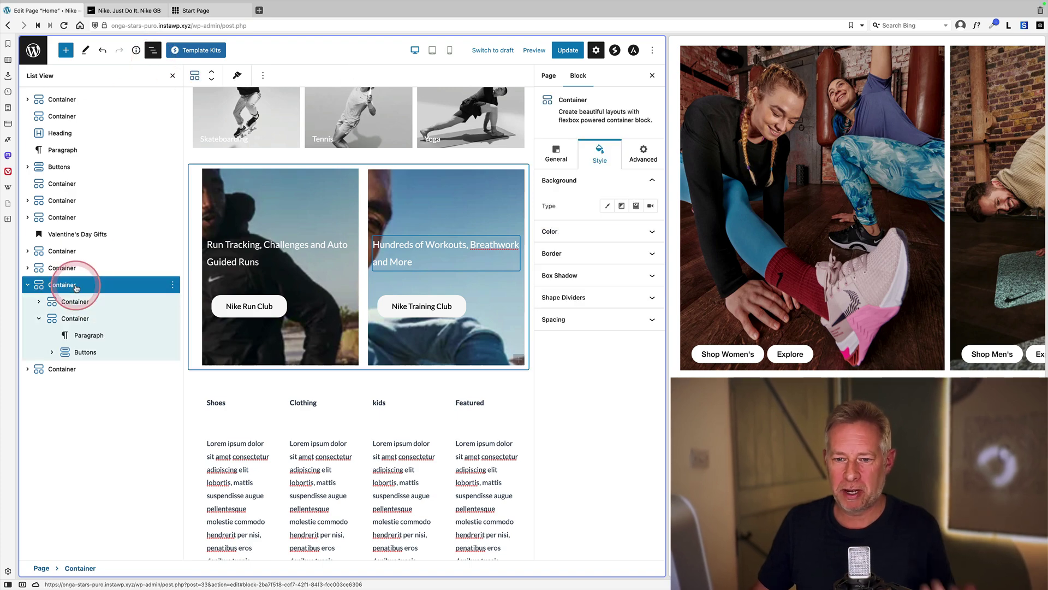
pyautogui.click(75, 301)
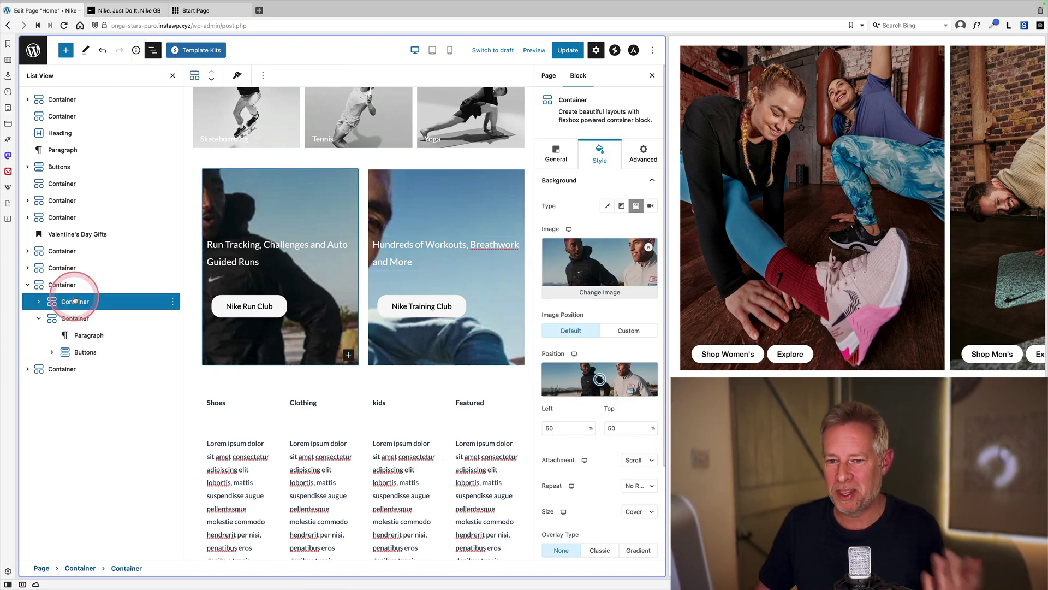
pyautogui.click(216, 263)
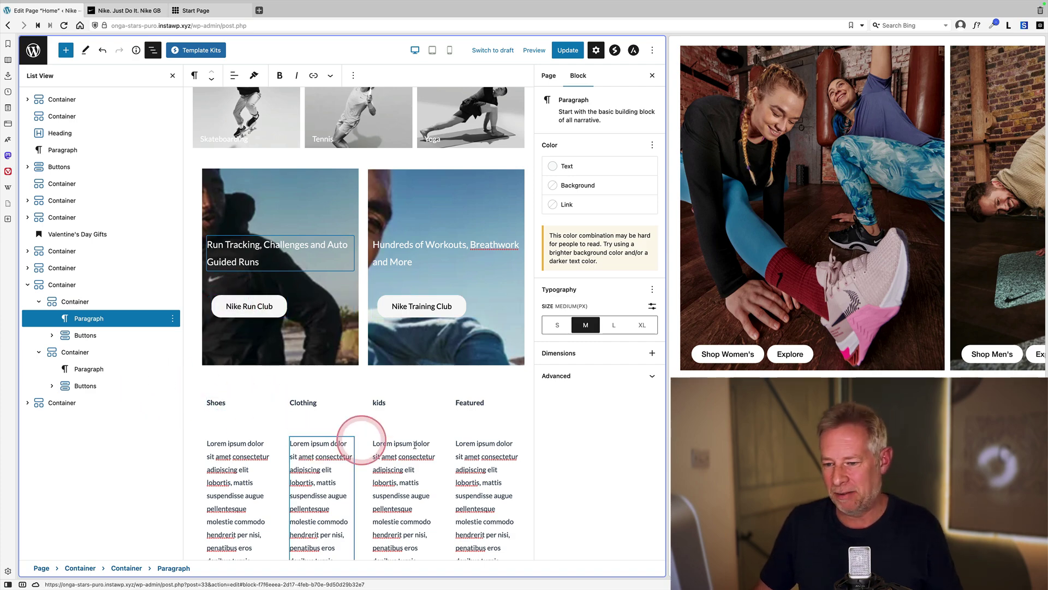
# Step: Check the link-column Container and Shoes placeholder text, then view the saved page live
pyautogui.click(63, 405)
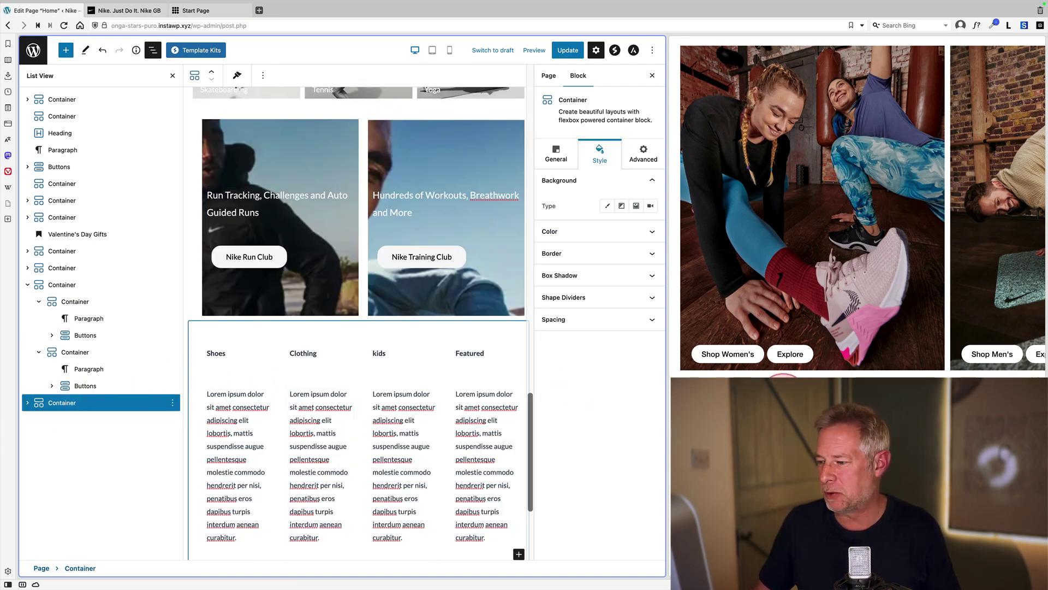
pyautogui.scroll(-15, 947, 236)
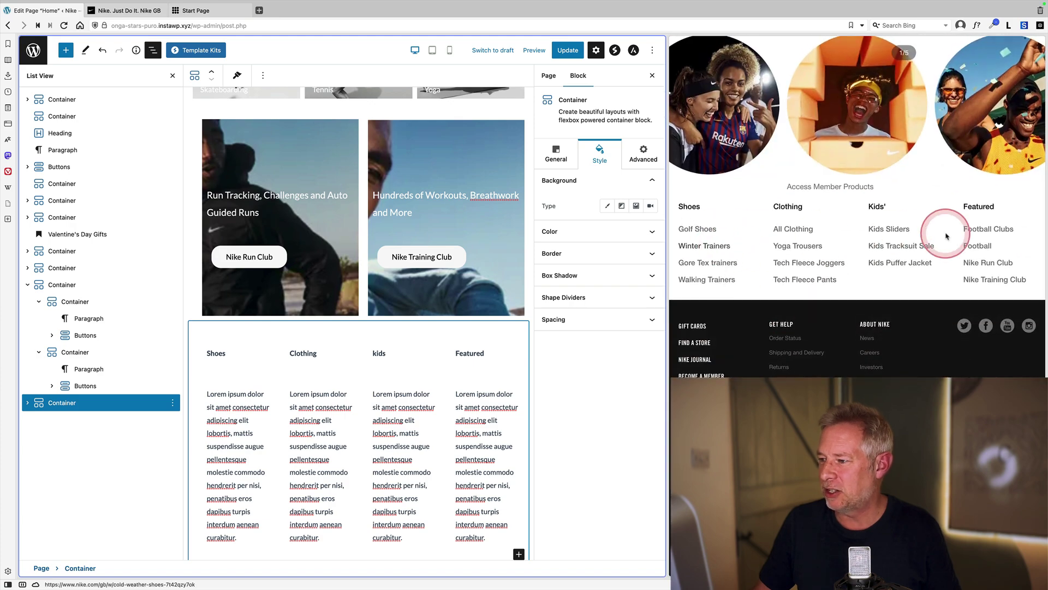
pyautogui.click(236, 416)
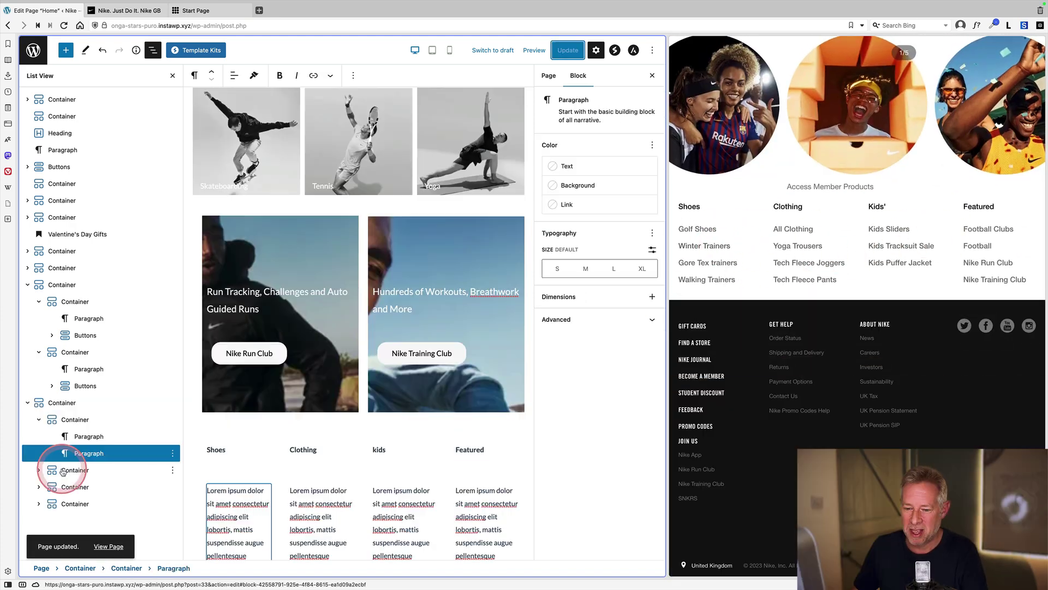
pyautogui.click(93, 551)
pyautogui.scroll(15, 874, 322)
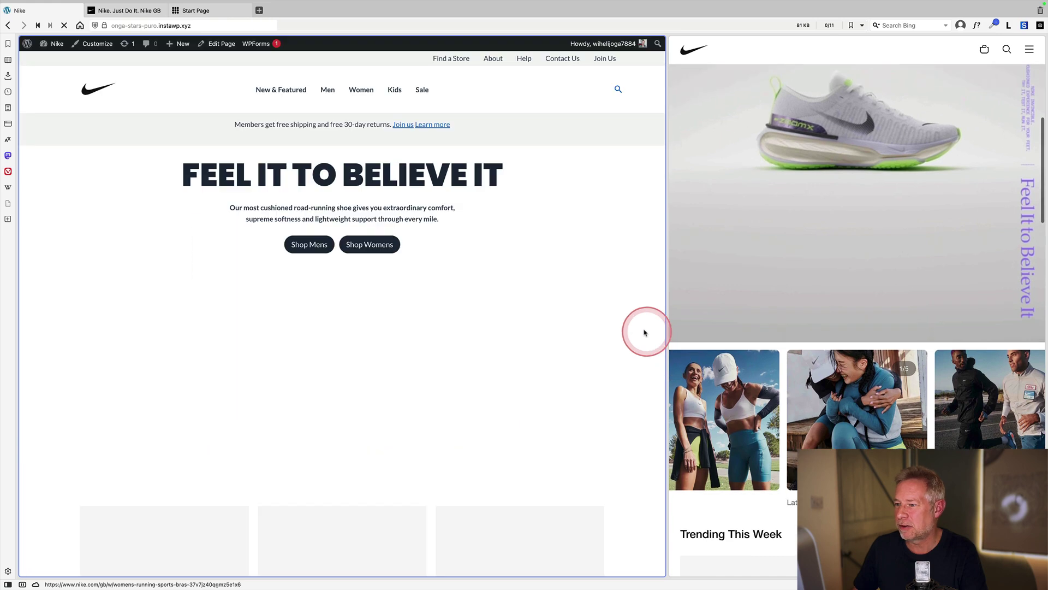
pyautogui.moveTo(666, 306); pyautogui.dragTo(569, 309)
pyautogui.scroll(-5, 661, 303)
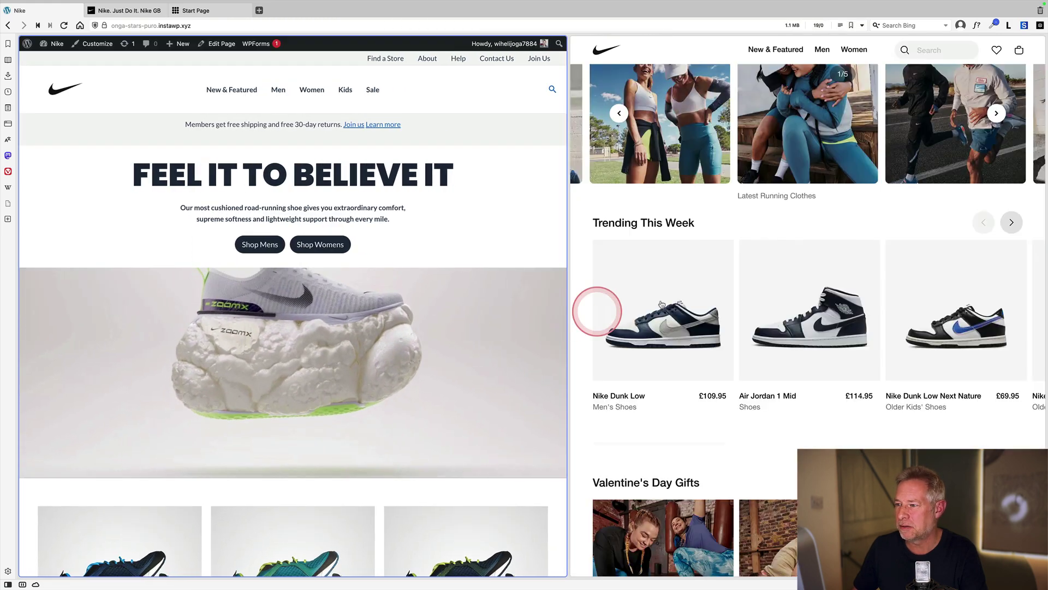
pyautogui.scroll(5, 661, 304)
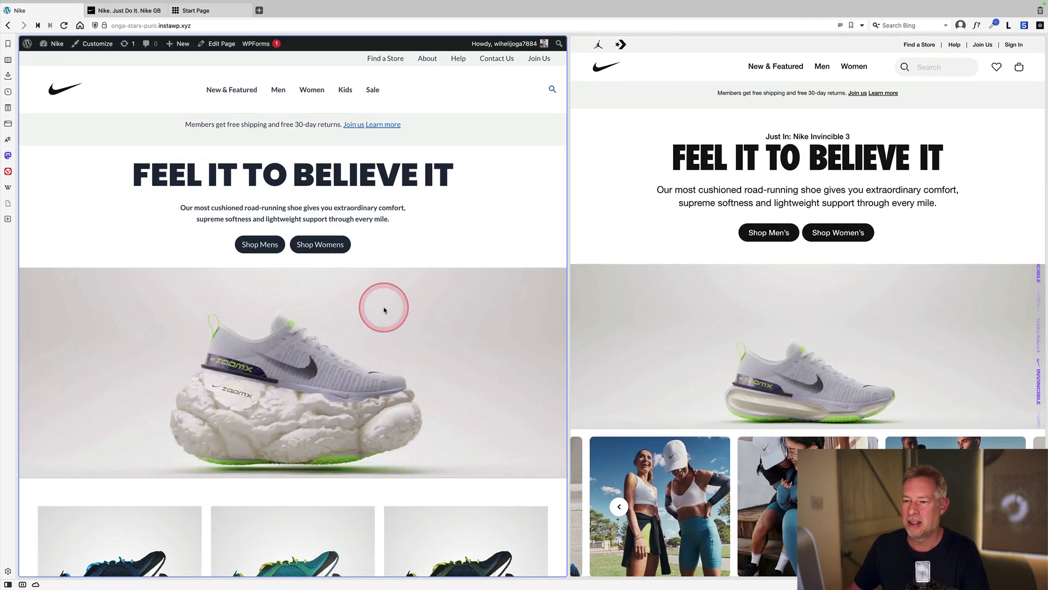
pyautogui.scroll(-1, 384, 310)
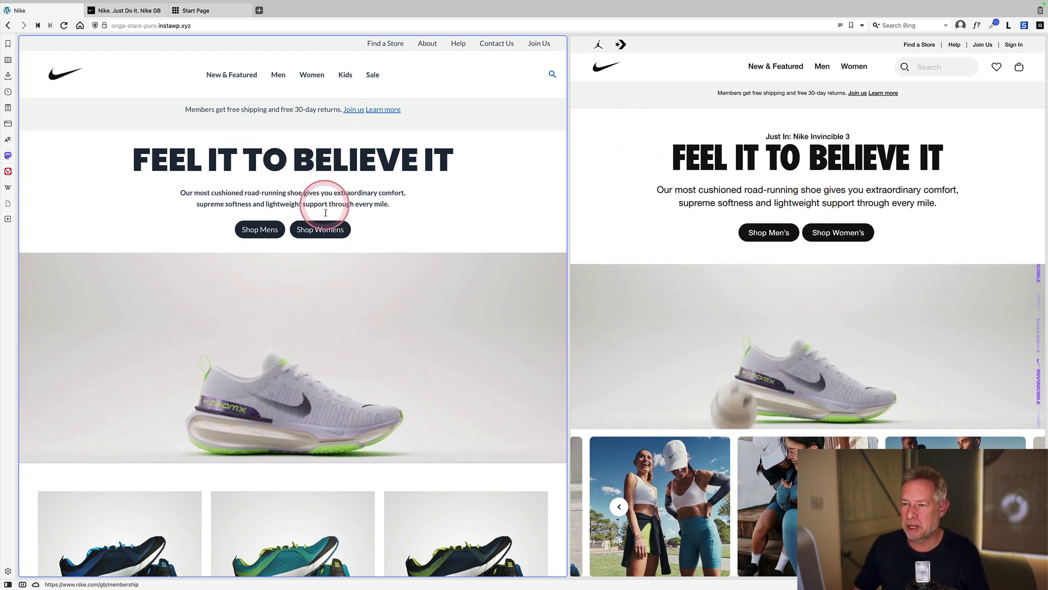
pyautogui.scroll(-3, 508, 270)
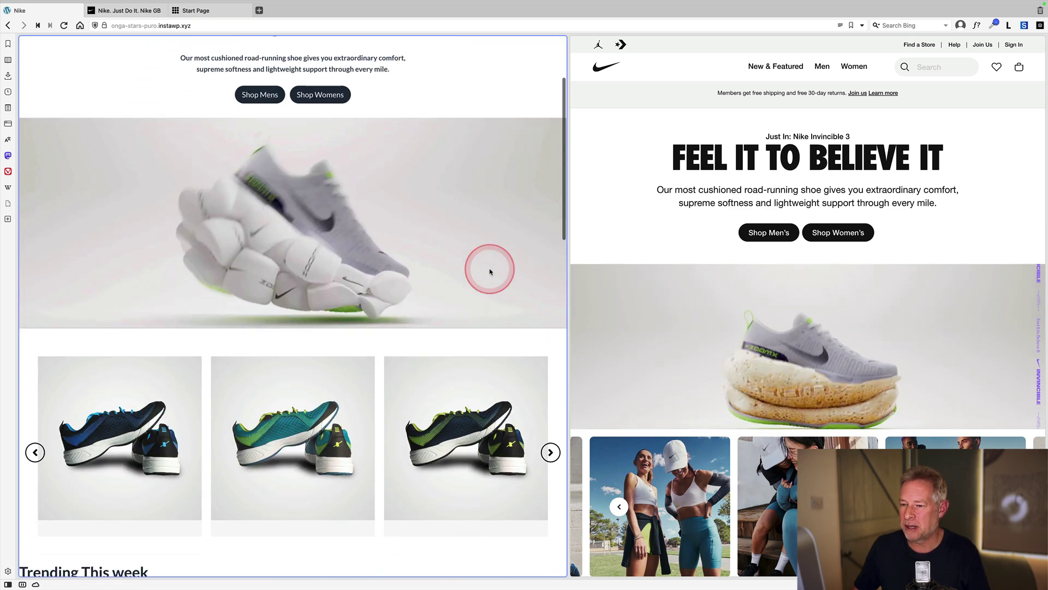
pyautogui.scroll(-2, 754, 286)
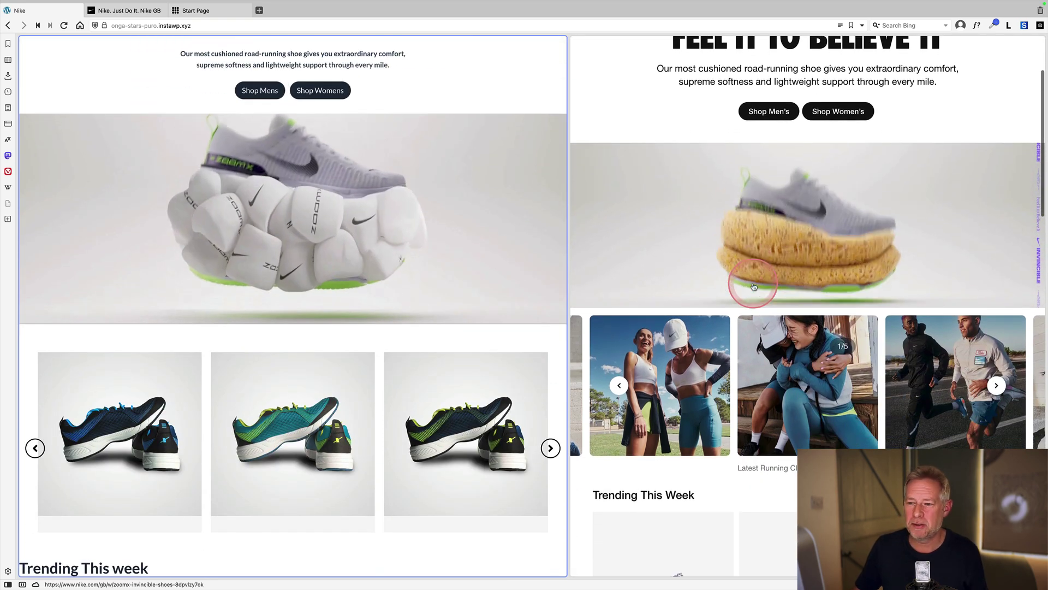
pyautogui.scroll(-2, 506, 260)
pyautogui.scroll(-8, 655, 297)
pyautogui.scroll(-3, 487, 334)
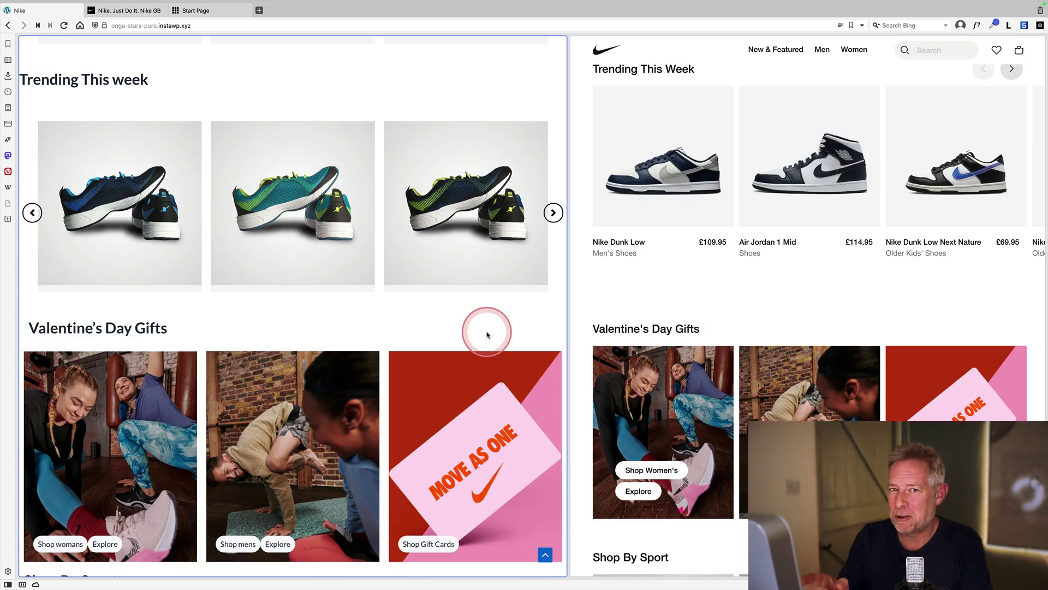
pyautogui.click(551, 214)
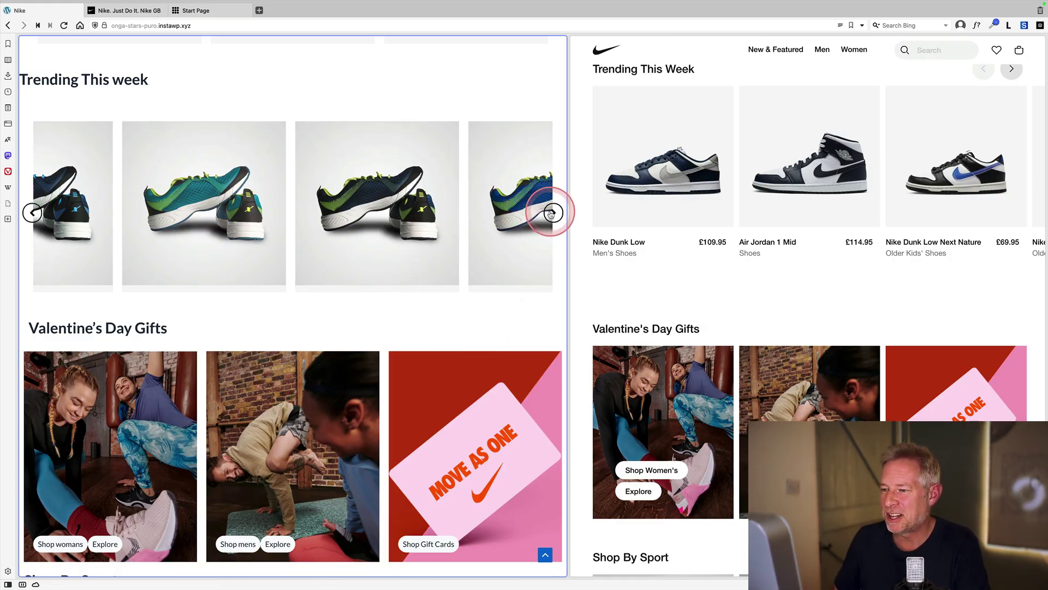
pyautogui.click(551, 214)
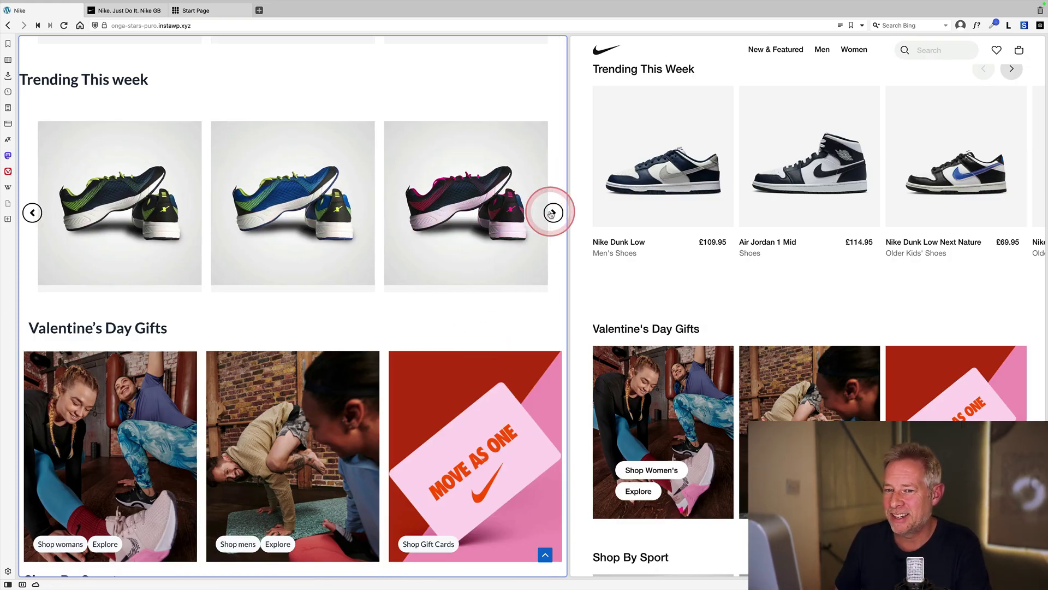
pyautogui.click(551, 214)
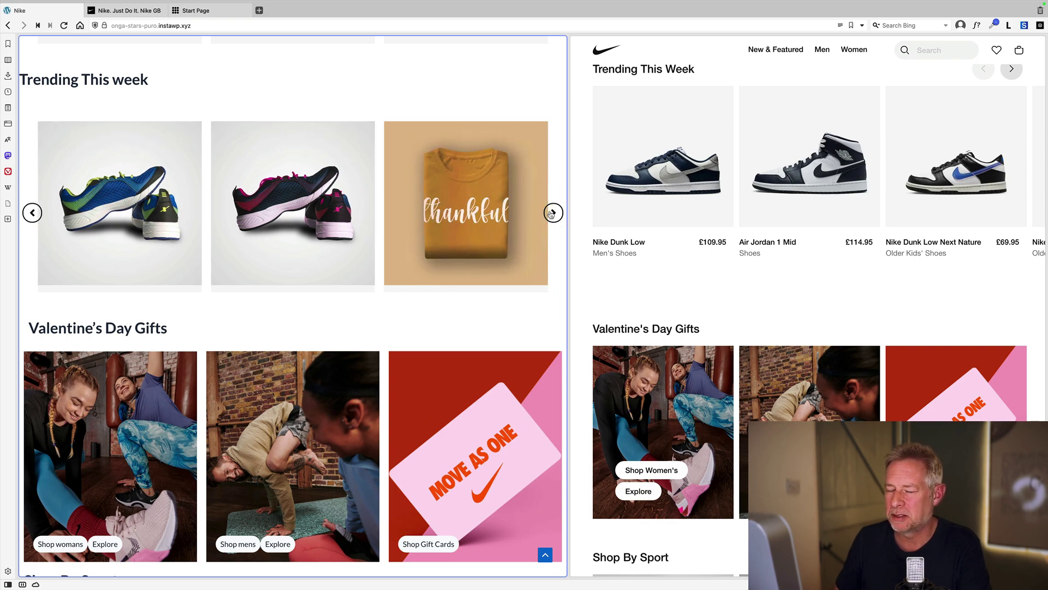
pyautogui.click(551, 213)
pyautogui.click(551, 213)
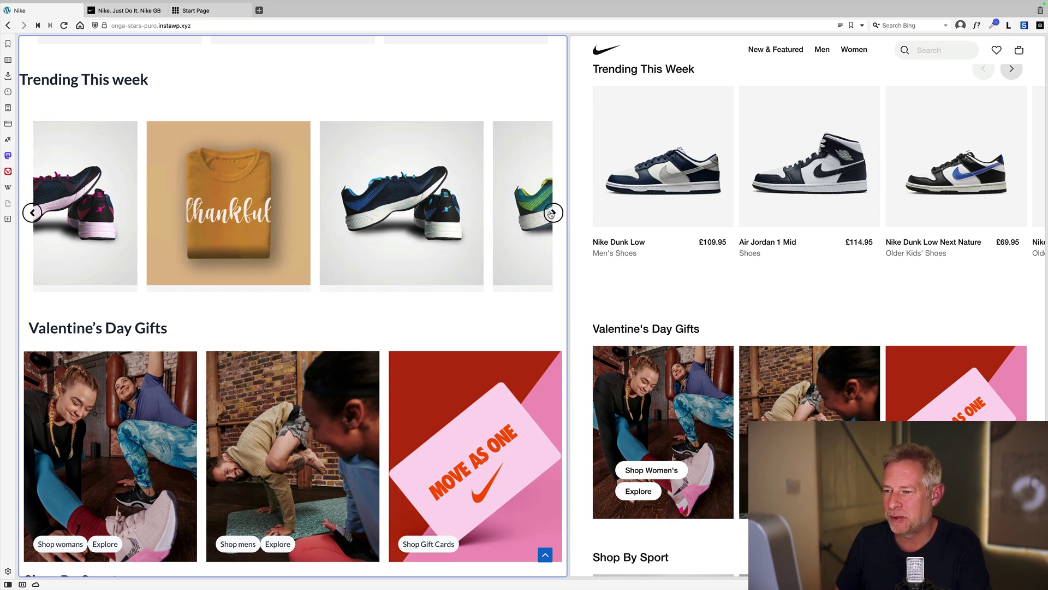
pyautogui.scroll(-5, 471, 372)
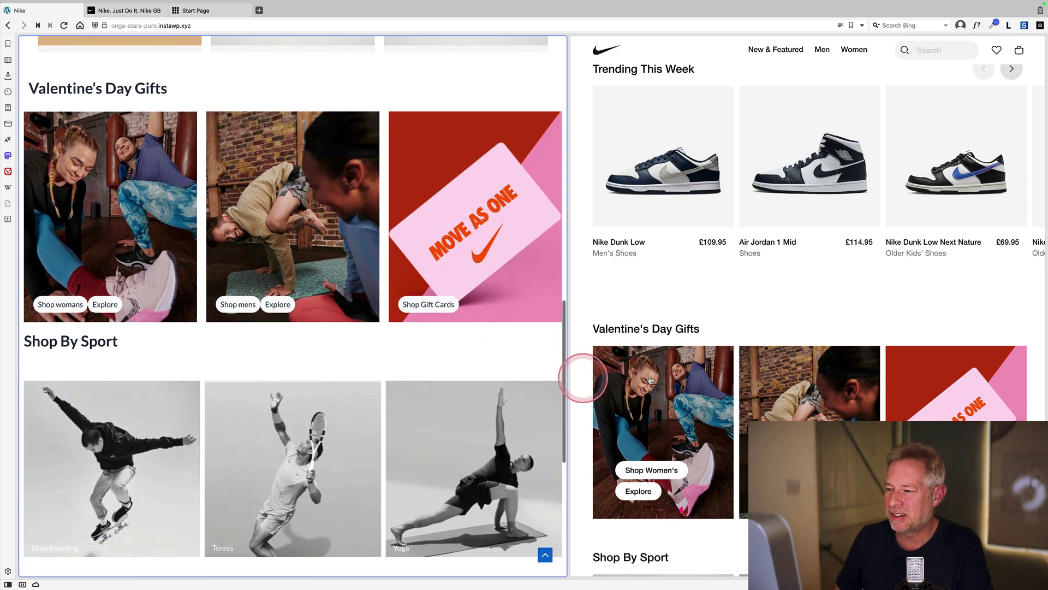
pyautogui.scroll(-3, 668, 385)
pyautogui.scroll(-1, 668, 386)
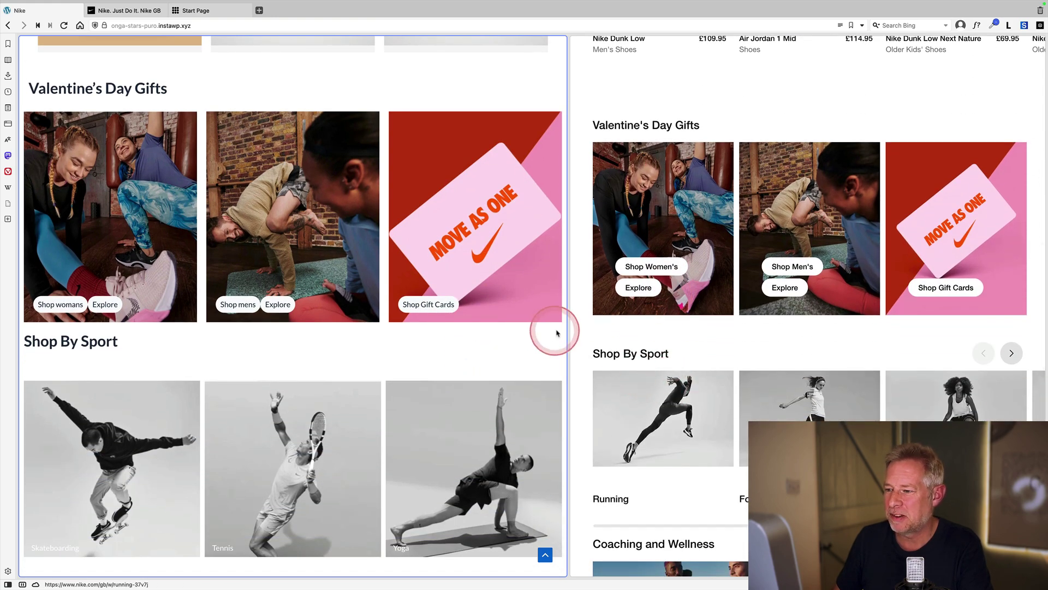
pyautogui.moveTo(566, 326); pyautogui.dragTo(544, 344)
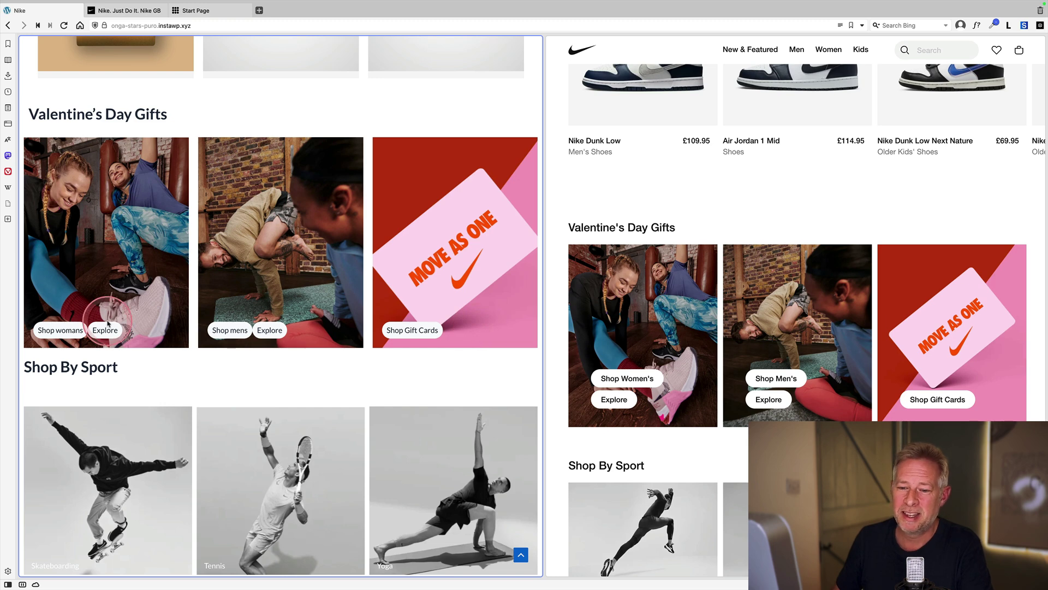
pyautogui.scroll(-1, 107, 323)
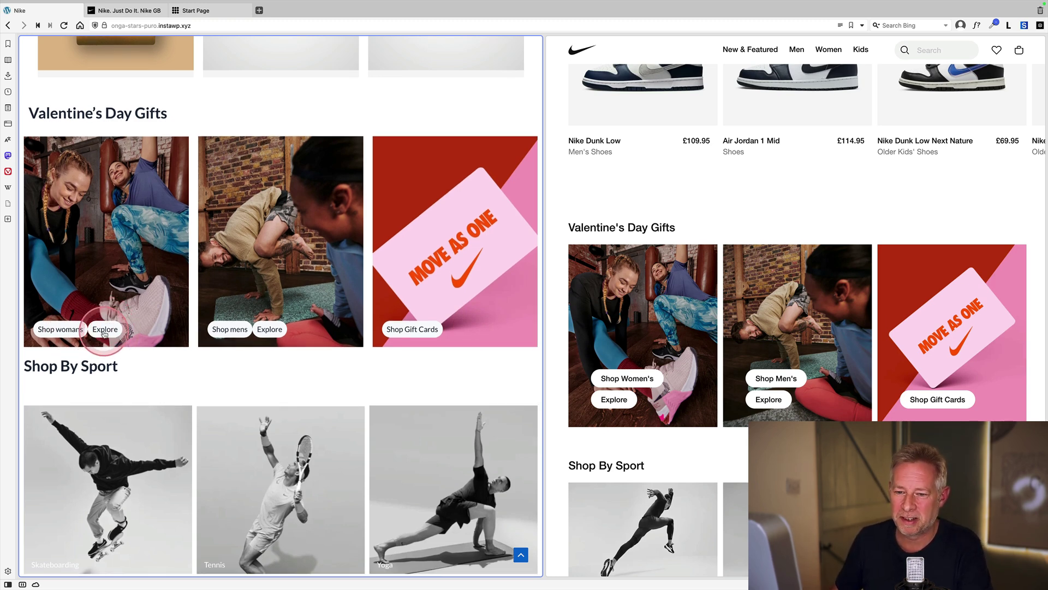
pyautogui.scroll(-5, 208, 374)
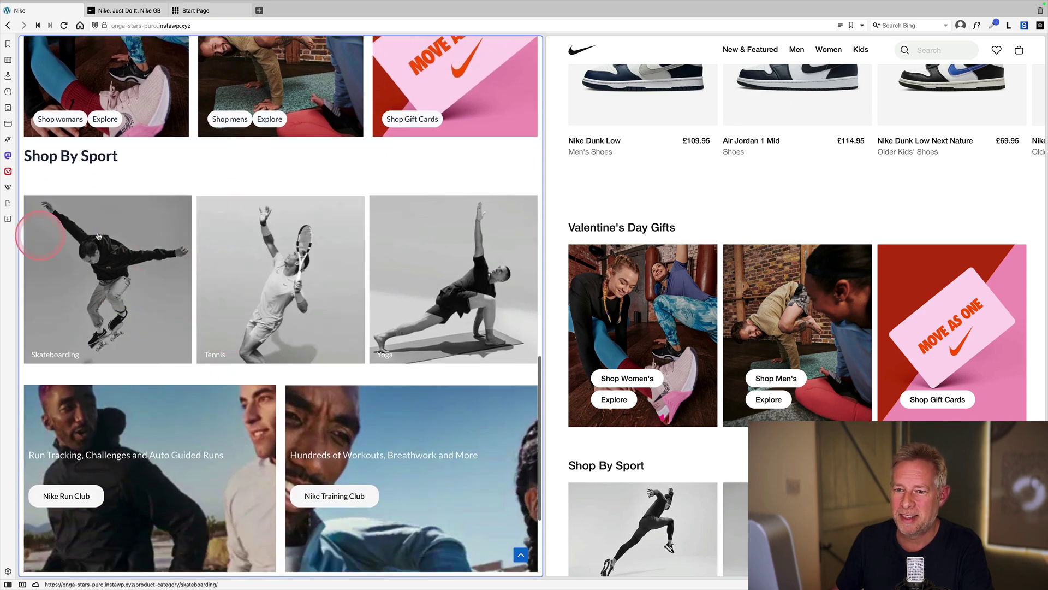
pyautogui.scroll(-6, 614, 304)
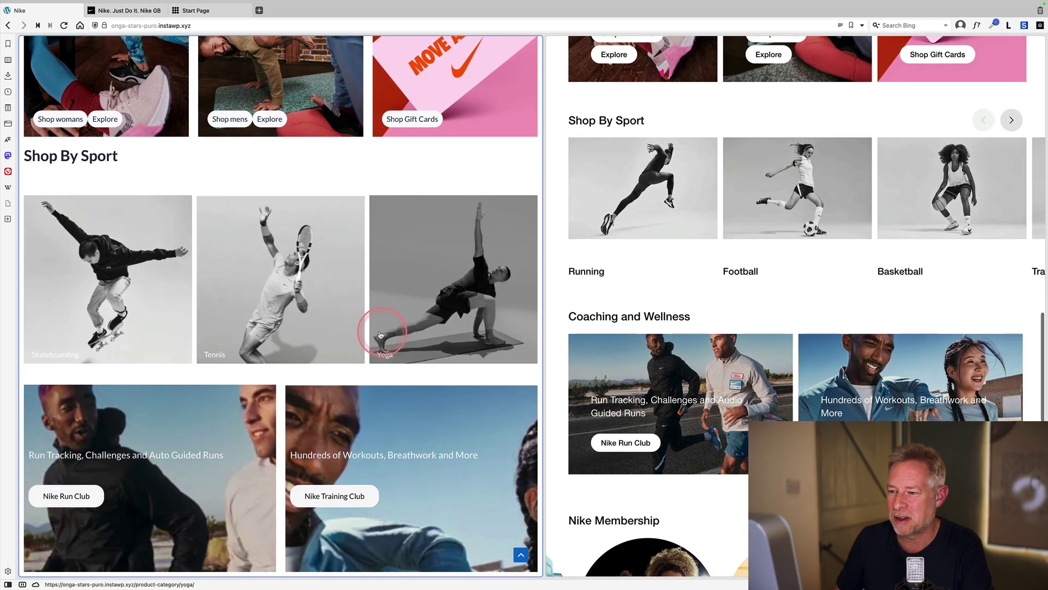
pyautogui.scroll(-4, 377, 331)
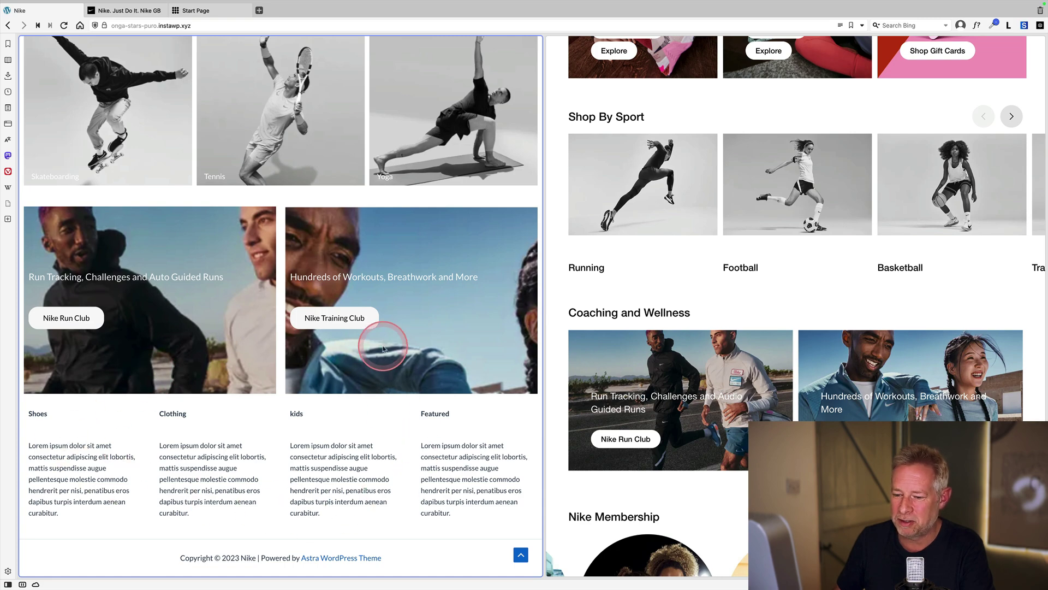
pyautogui.scroll(15, 383, 349)
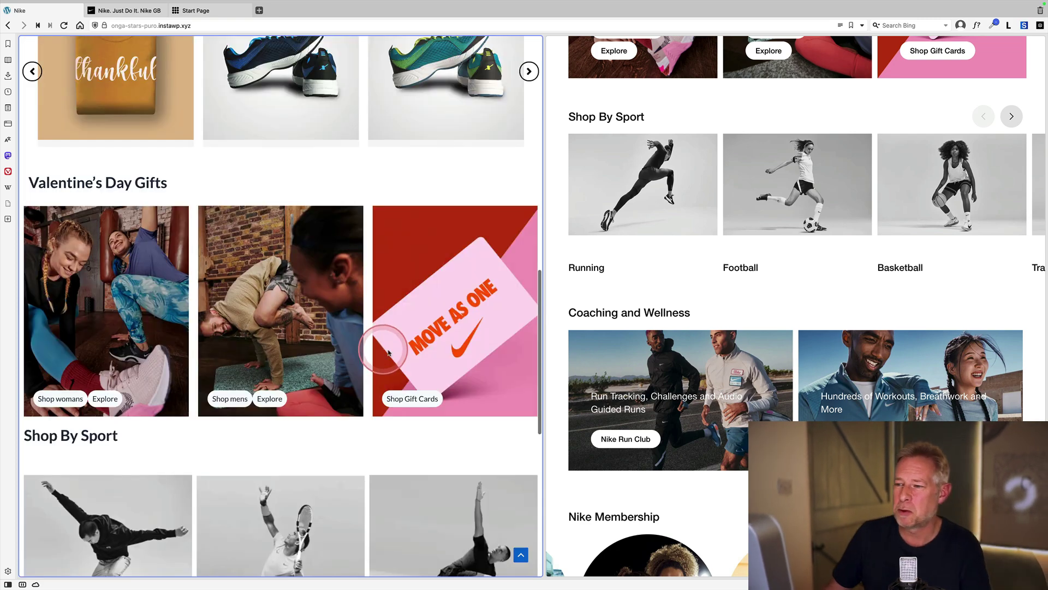
pyautogui.scroll(5, 403, 347)
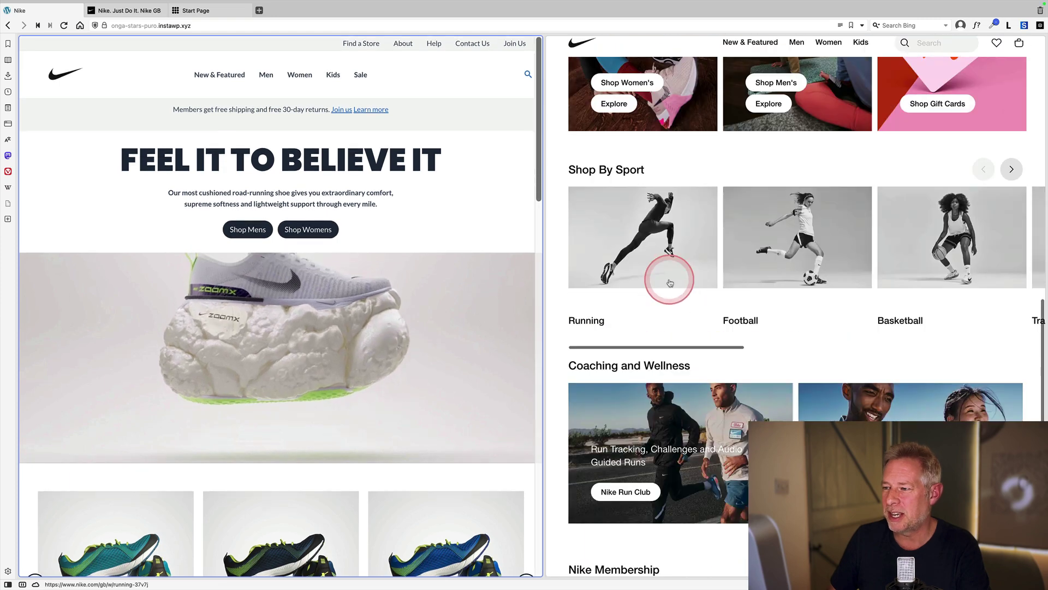
pyautogui.scroll(5, 667, 277)
pyautogui.scroll(6, 667, 280)
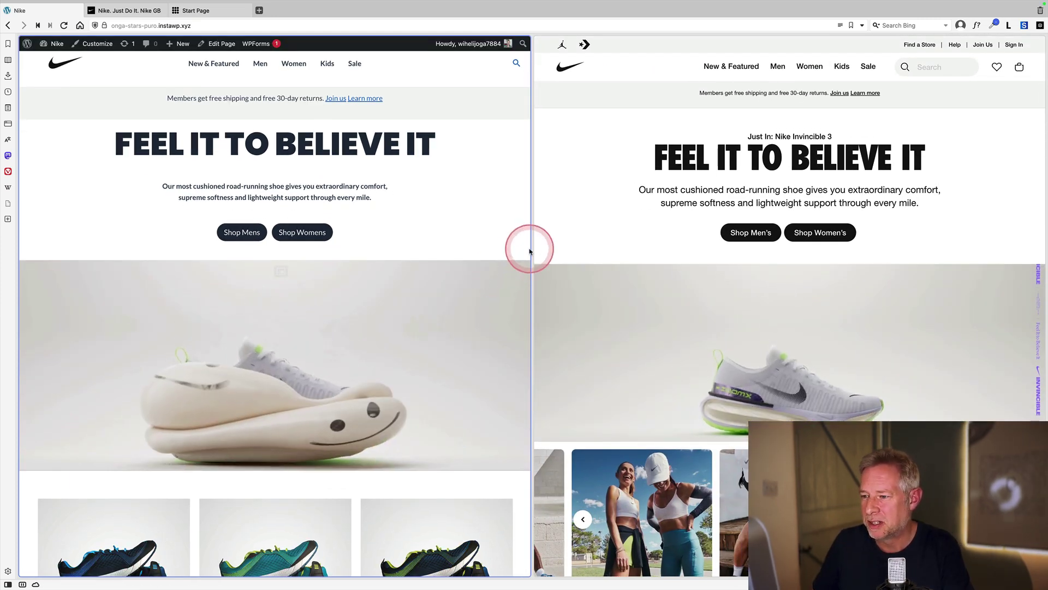
# Step: Narrow the recreated site to phone width with the split-view divider
pyautogui.moveTo(532, 247); pyautogui.dragTo(265, 255)
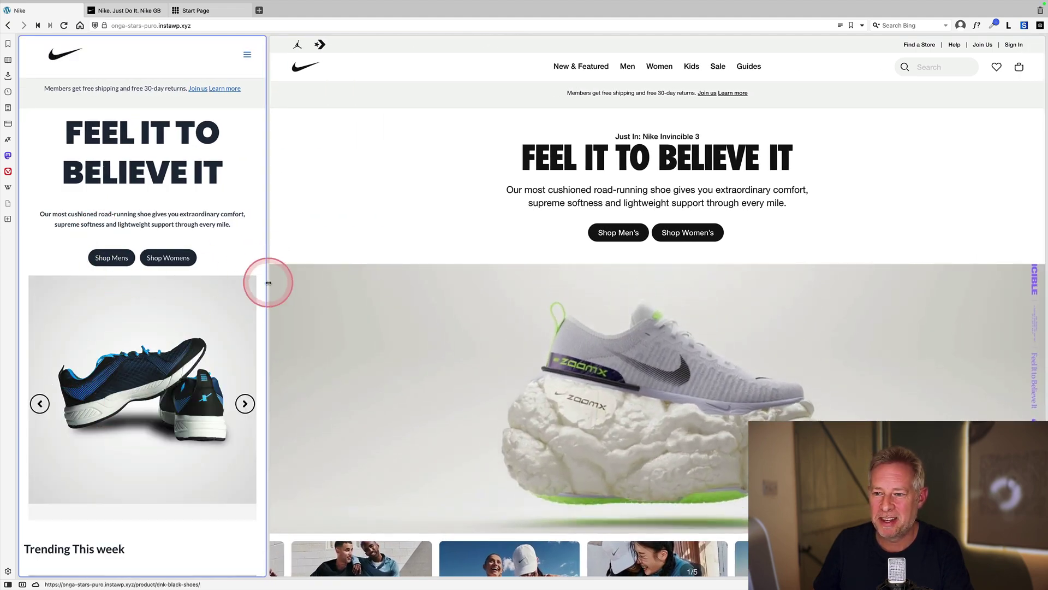
pyautogui.moveTo(273, 282); pyautogui.dragTo(215, 297)
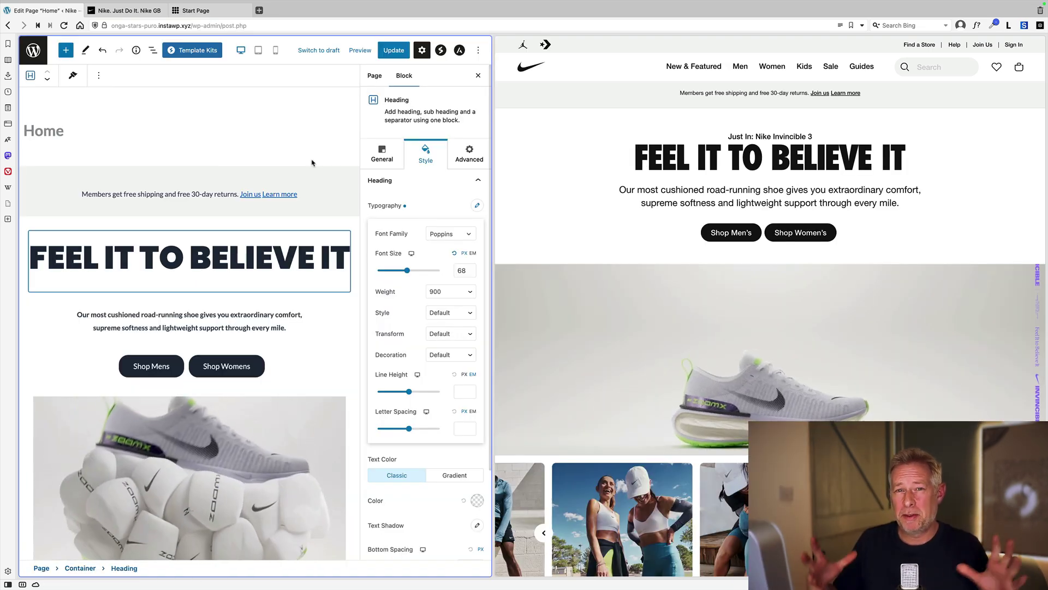
# Step: In Mobile preview, set the FEEL IT TO BELIEVE IT heading font size to 24
pyautogui.click(280, 56)
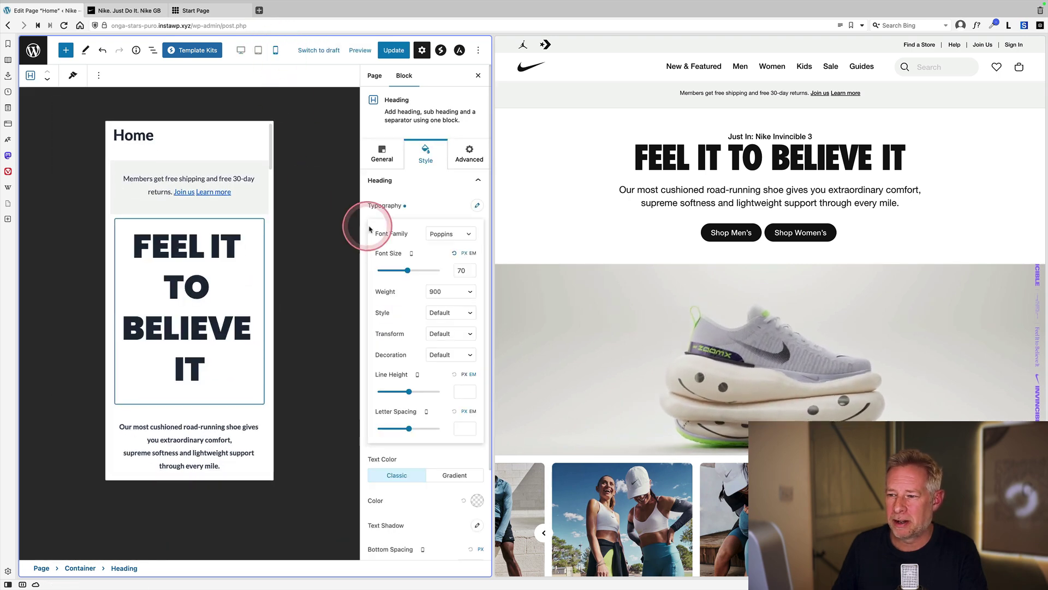
pyautogui.moveTo(404, 270); pyautogui.dragTo(396, 273)
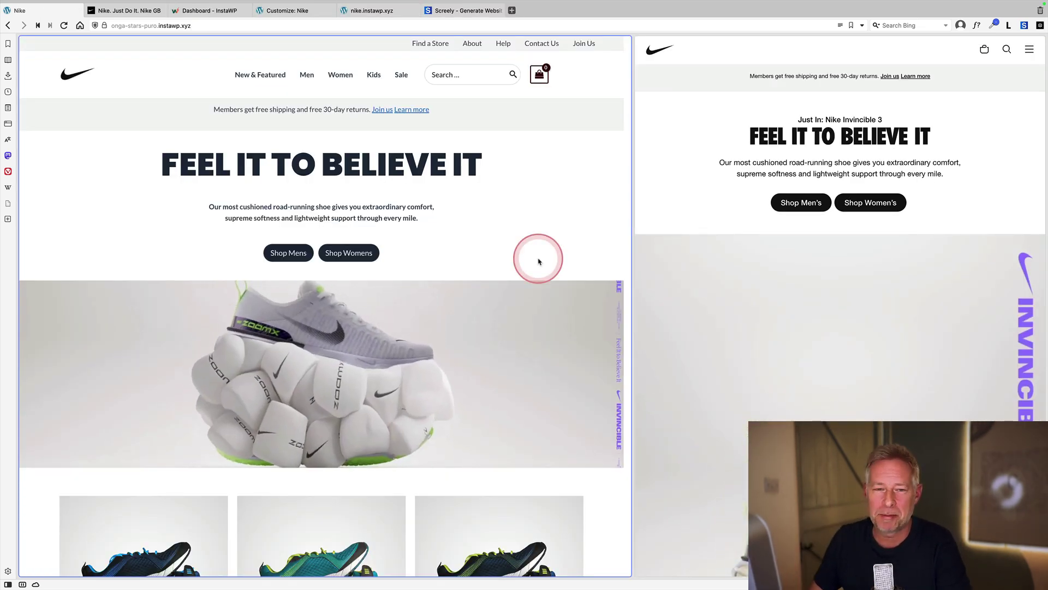
pyautogui.scroll(-6, 539, 261)
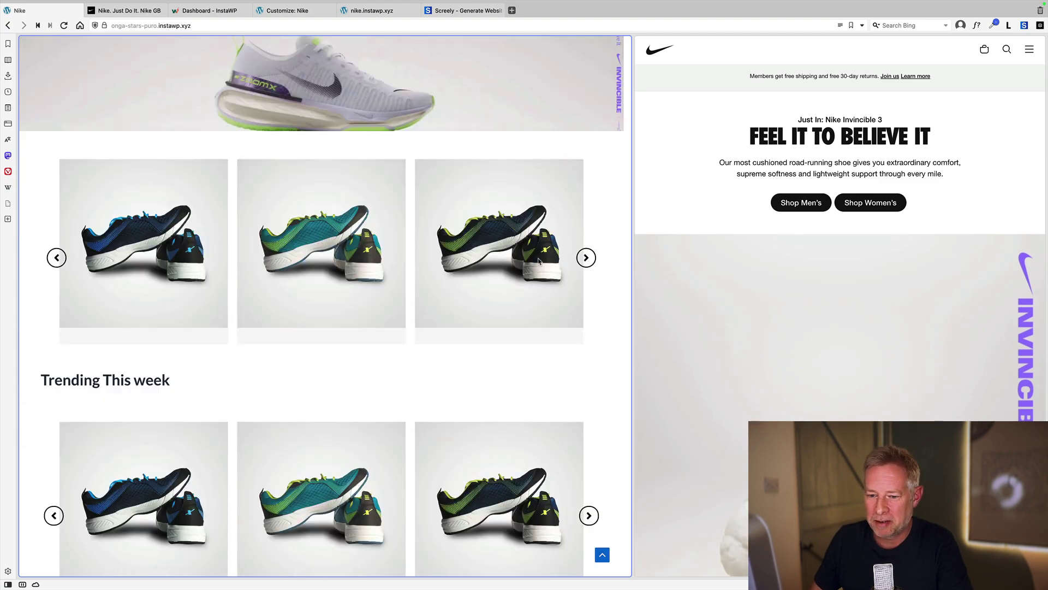
pyautogui.scroll(-15, 538, 261)
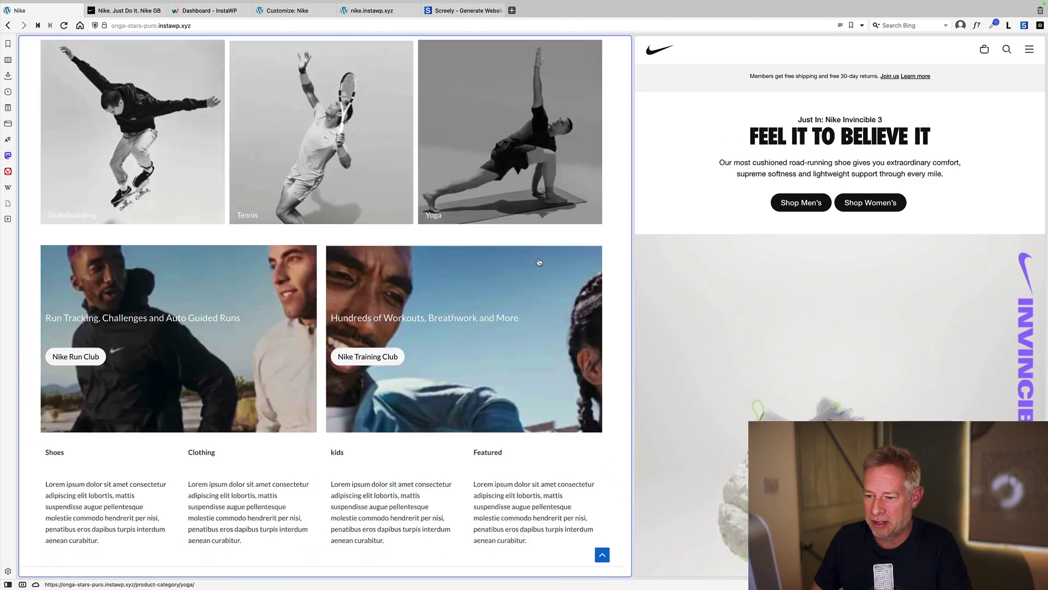
pyautogui.scroll(20, 539, 262)
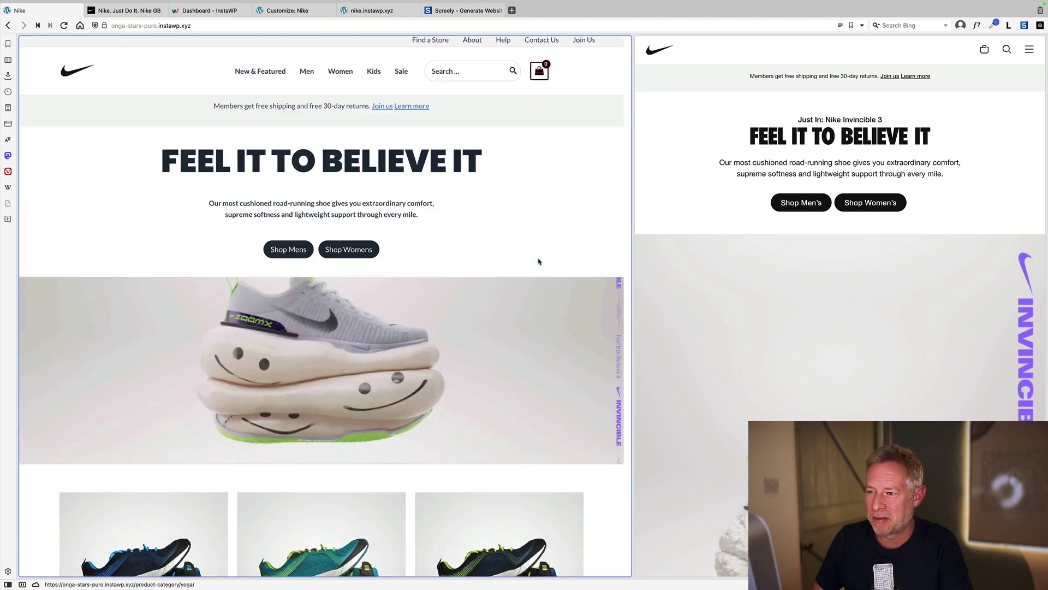
pyautogui.click(537, 232)
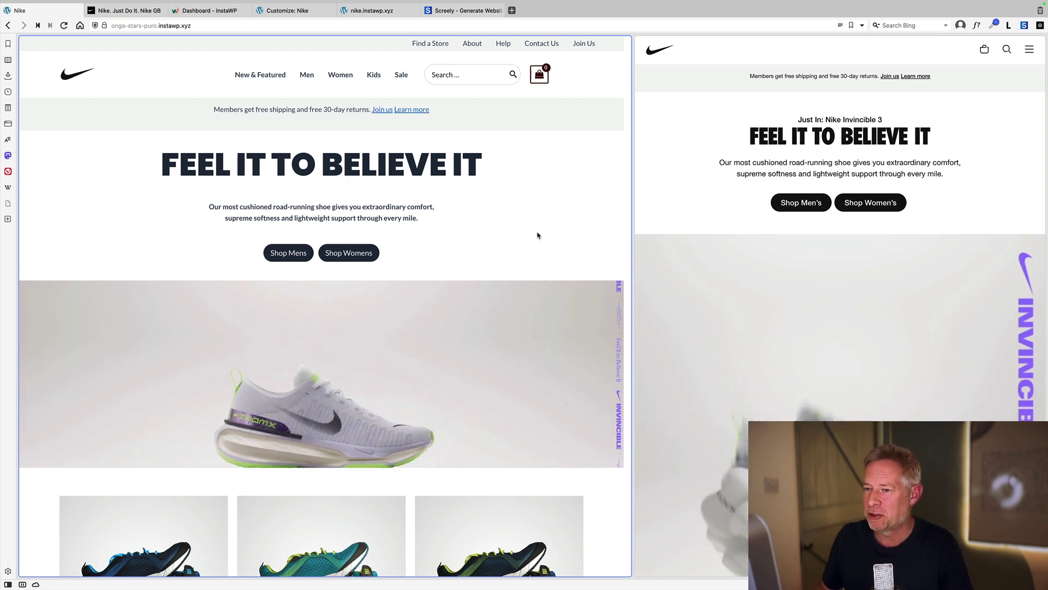
pyautogui.click(445, 77)
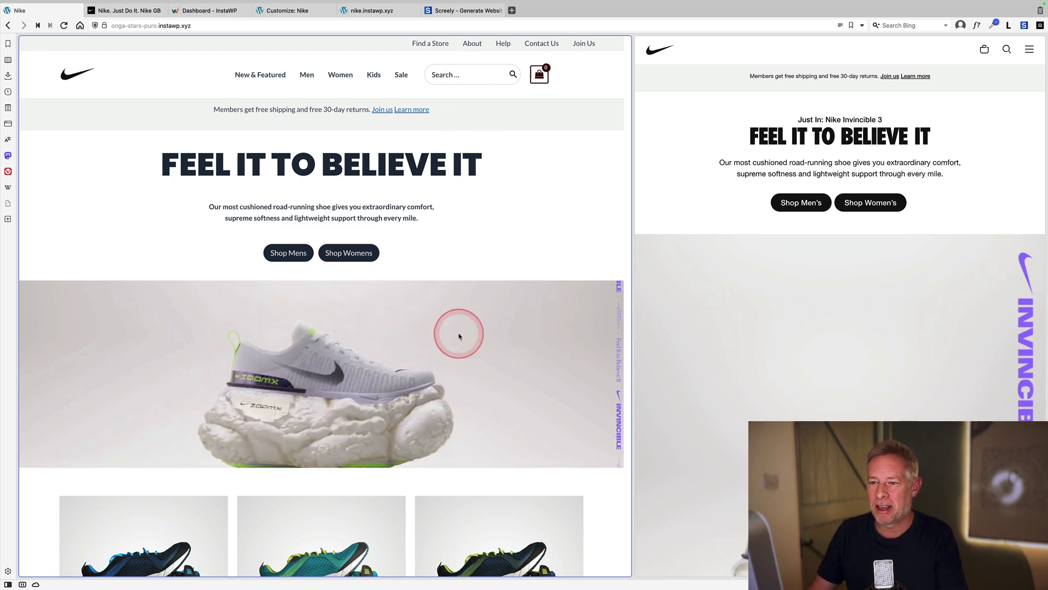
pyautogui.scroll(-3, 459, 333)
pyautogui.scroll(1, 459, 333)
pyautogui.scroll(-3, 459, 331)
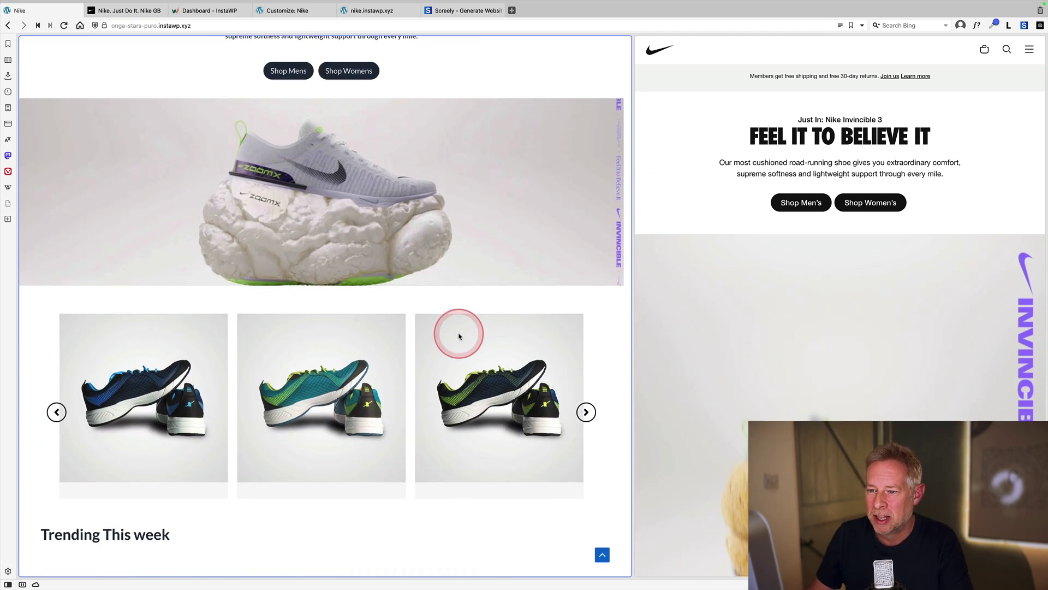
pyautogui.scroll(5, 458, 331)
pyautogui.scroll(-2, 327, 273)
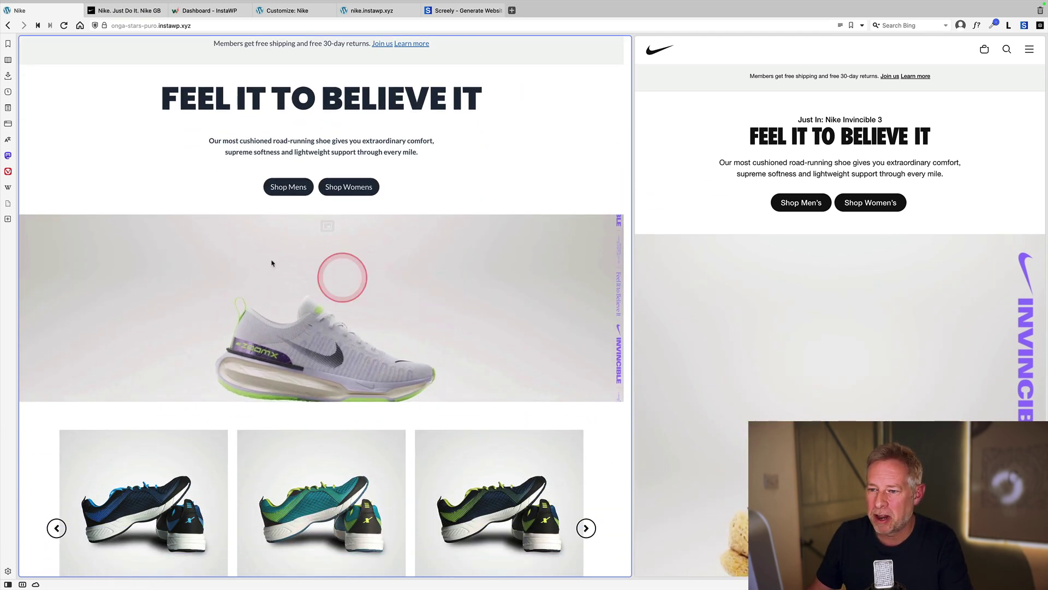
pyautogui.scroll(-10, 381, 278)
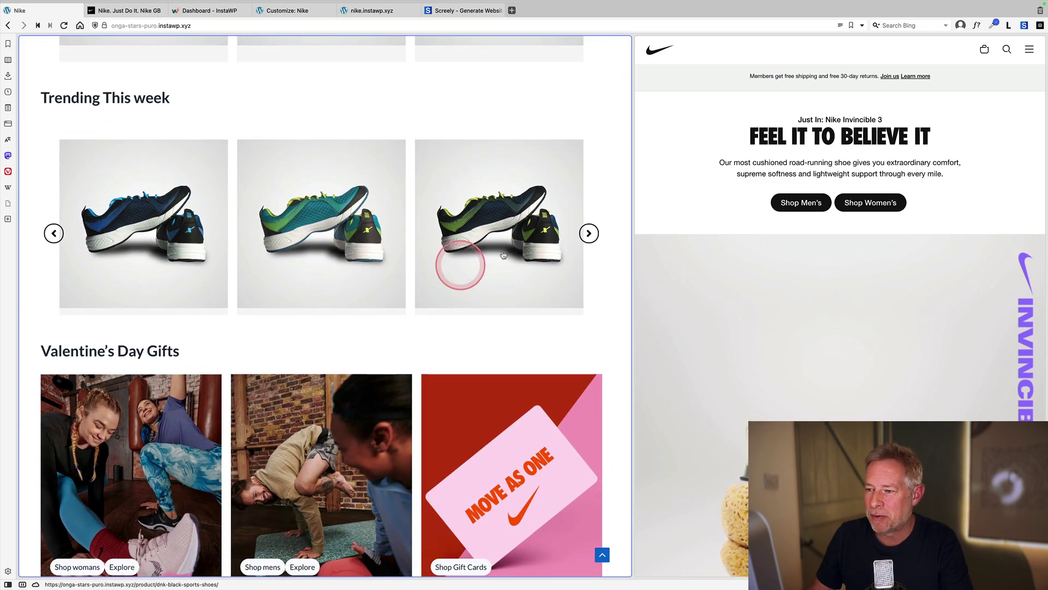
pyautogui.click(583, 232)
pyautogui.scroll(-3, 437, 328)
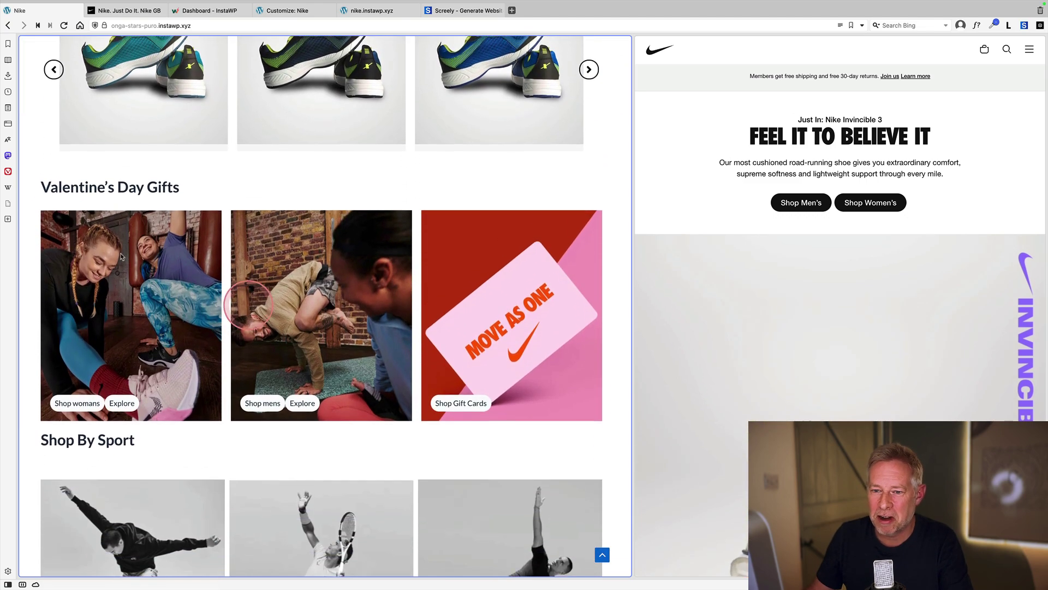
pyautogui.scroll(-5, 421, 376)
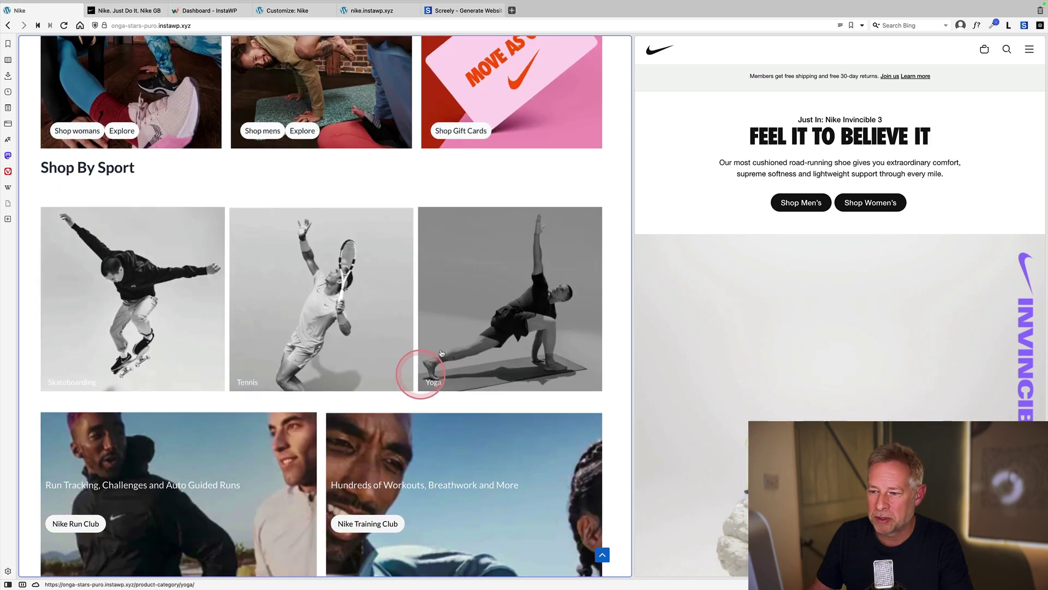
pyautogui.scroll(-3, 227, 301)
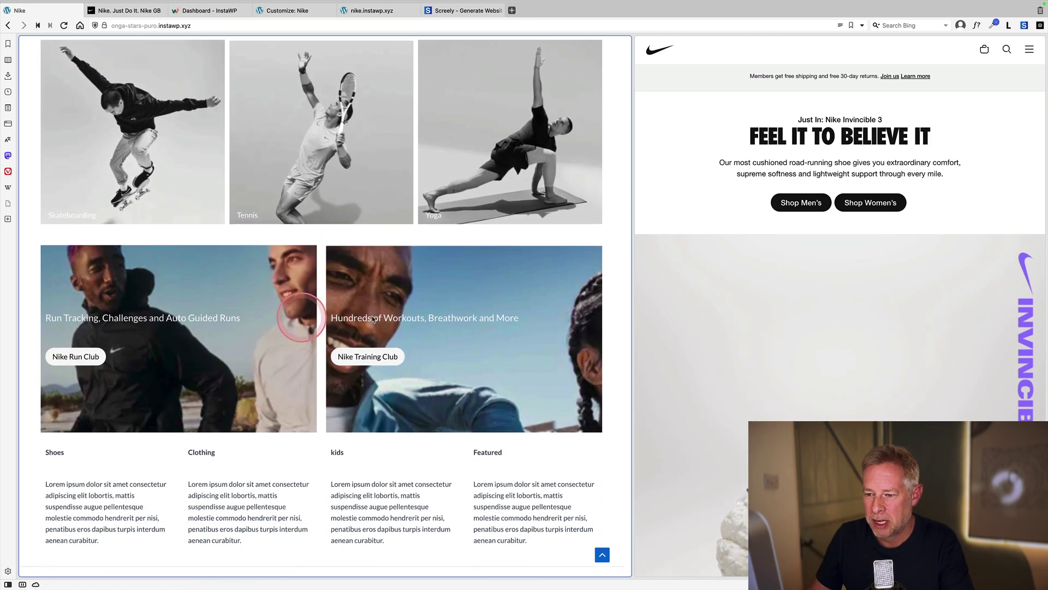
pyautogui.scroll(20, 273, 262)
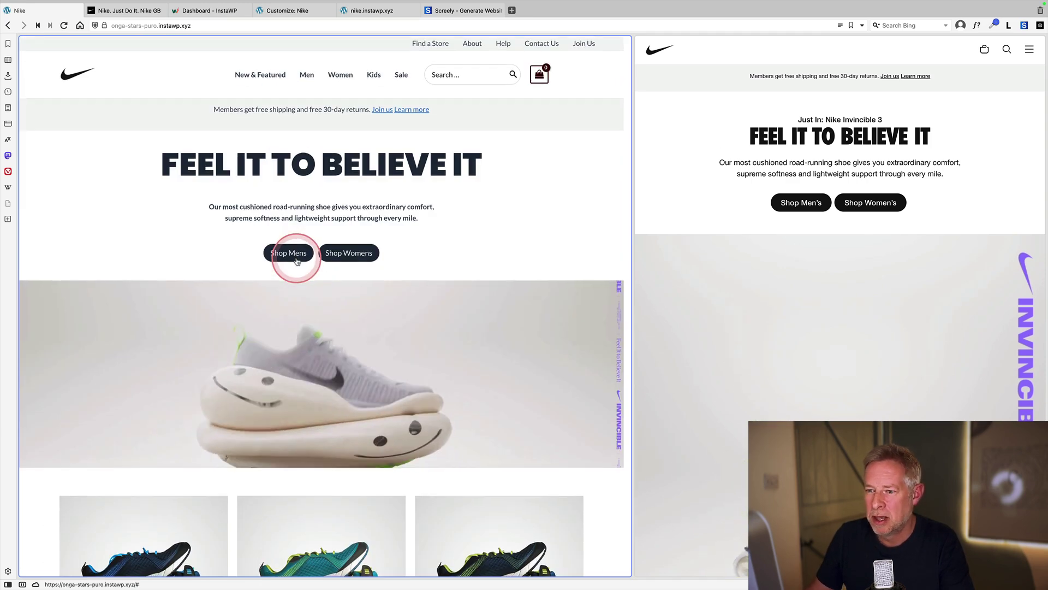